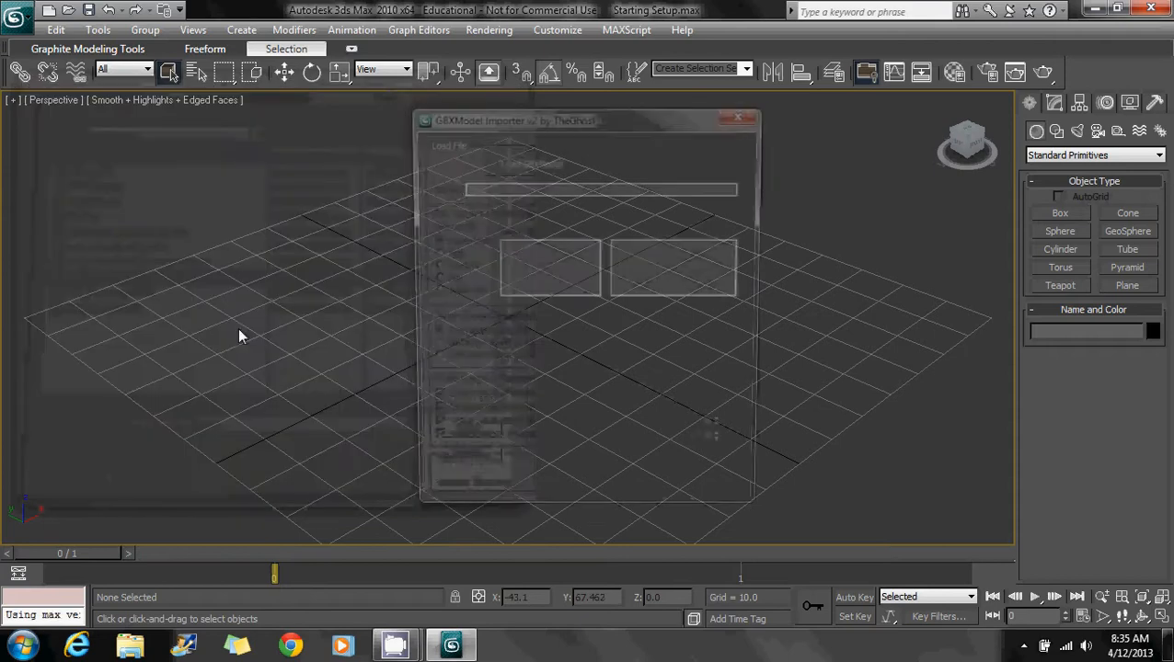
Step: Load fp.gbxmodel from the Halo Custom Edition tags\characters\cyborg\fp folder into the GBXModel importer
{"action": "left_click", "coordinate": [516, 157]}
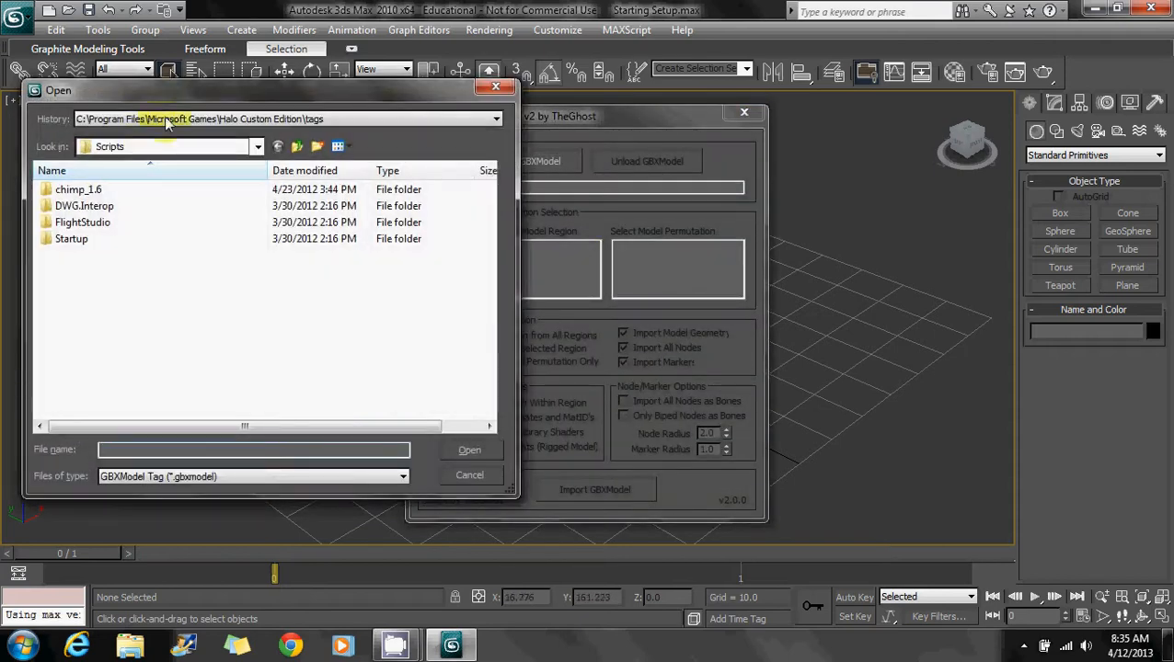
{"action": "left_click", "coordinate": [163, 119]}
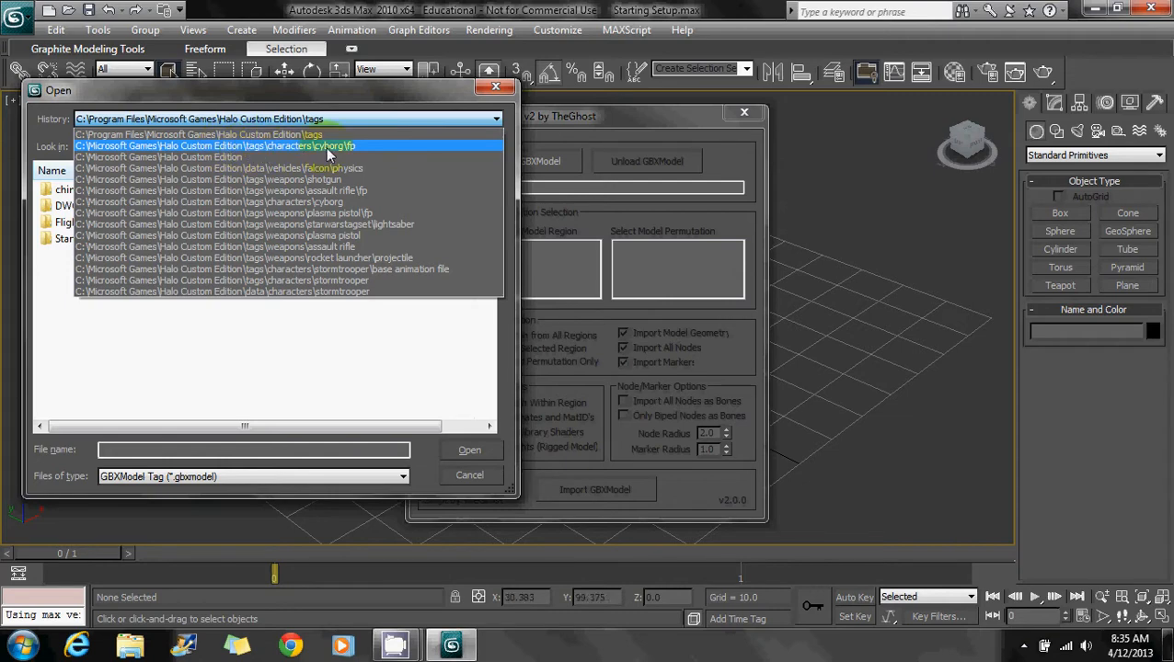
{"action": "left_click", "coordinate": [363, 146]}
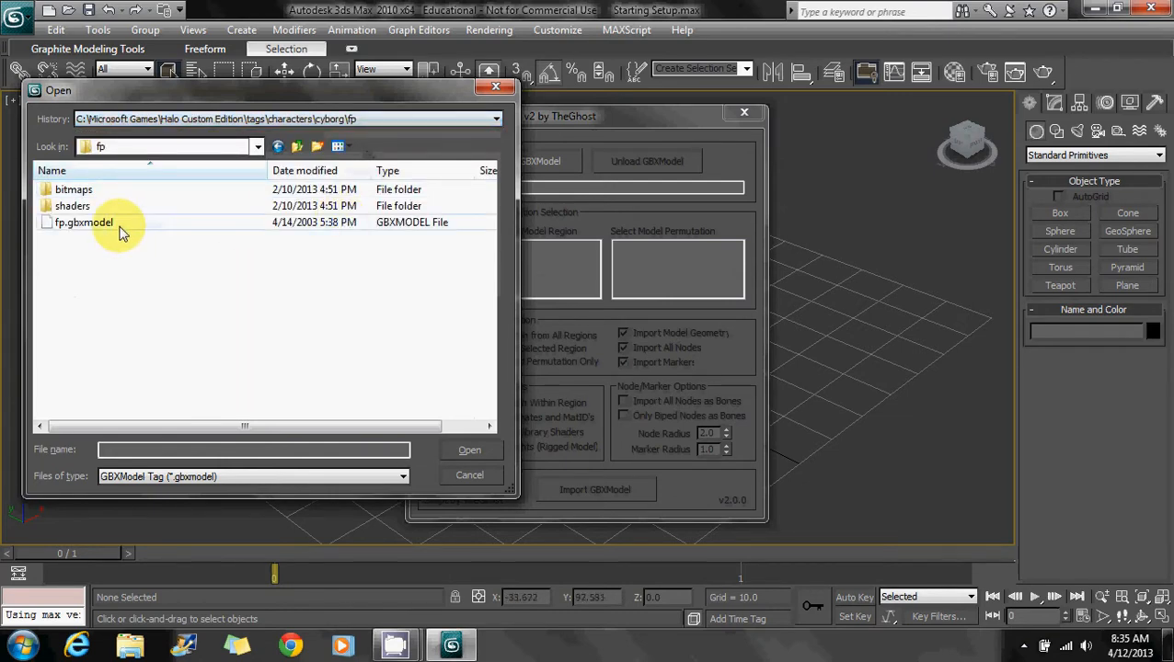
{"action": "double_click", "coordinate": [101, 221]}
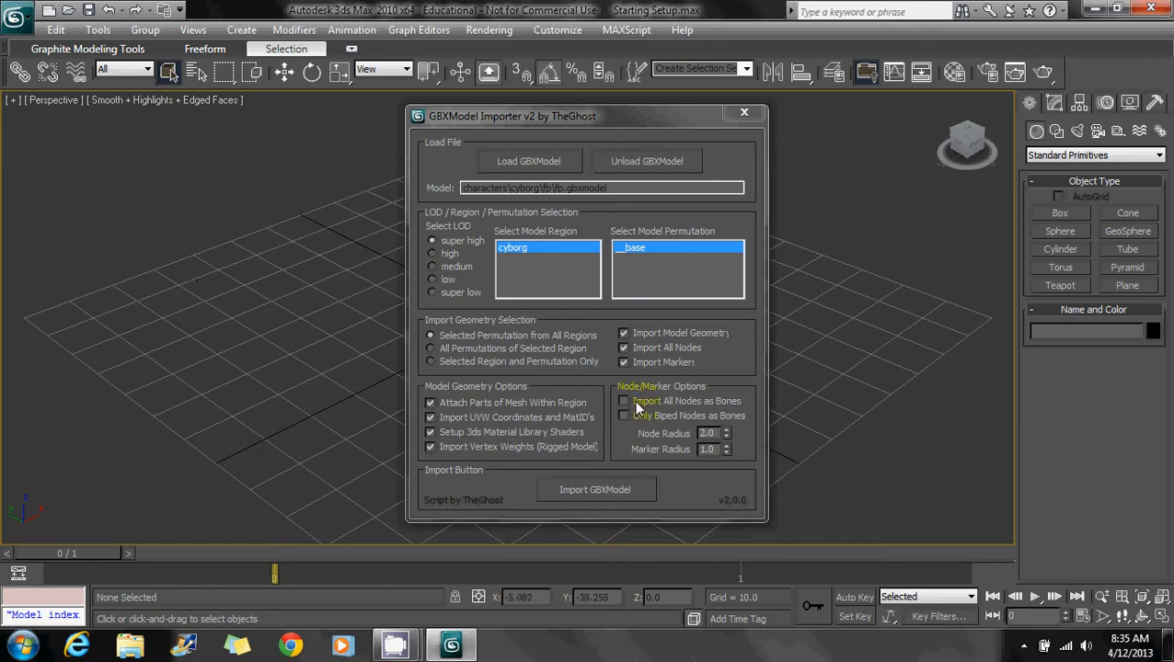
Step: Enable importing all nodes as bones, import the cyborg first-person model, and close the importer
{"action": "left_click", "coordinate": [622, 401]}
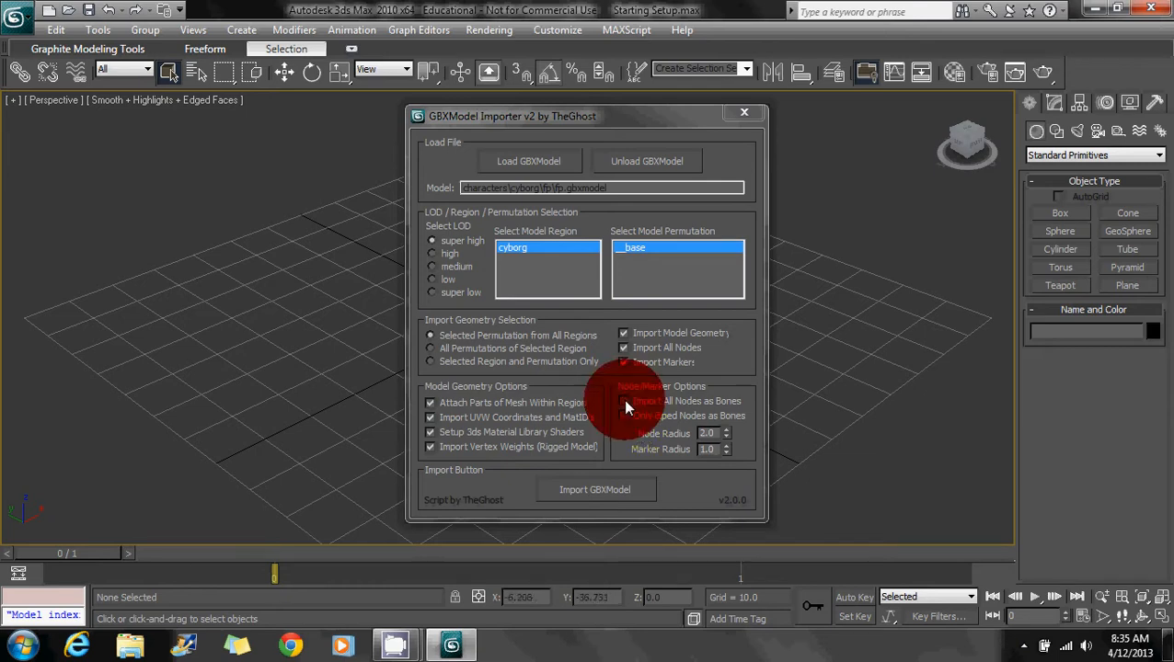
{"action": "left_click", "coordinate": [613, 490]}
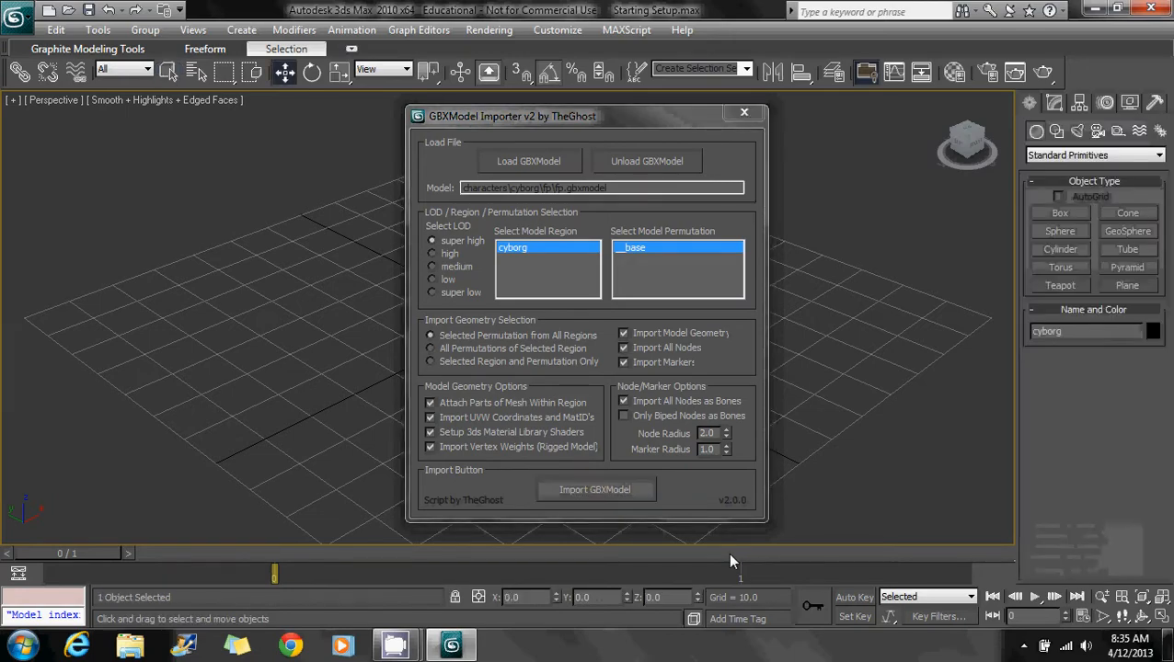
{"action": "left_click", "coordinate": [747, 117]}
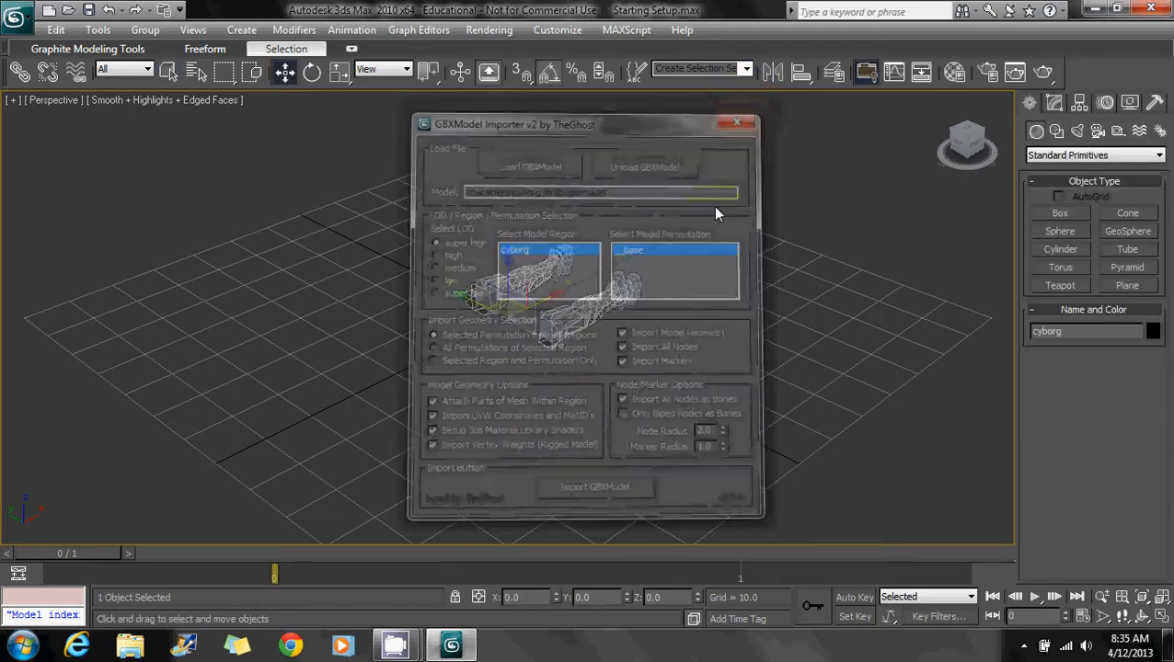
Step: Hide the selected cyborg arm mesh so that only the bones are displayed
{"action": "middle_click_drag", "start_coordinate": [565, 278], "coordinate": [782, 299], "text": "alt"}
{"action": "scroll", "coordinate": [564, 335], "scroll_direction": "up", "scroll_amount": 5}
{"action": "middle_click_drag", "start_coordinate": [565, 336], "coordinate": [545, 337], "text": "alt"}
{"action": "scroll", "coordinate": [545, 336], "scroll_direction": "down", "scroll_amount": 5}
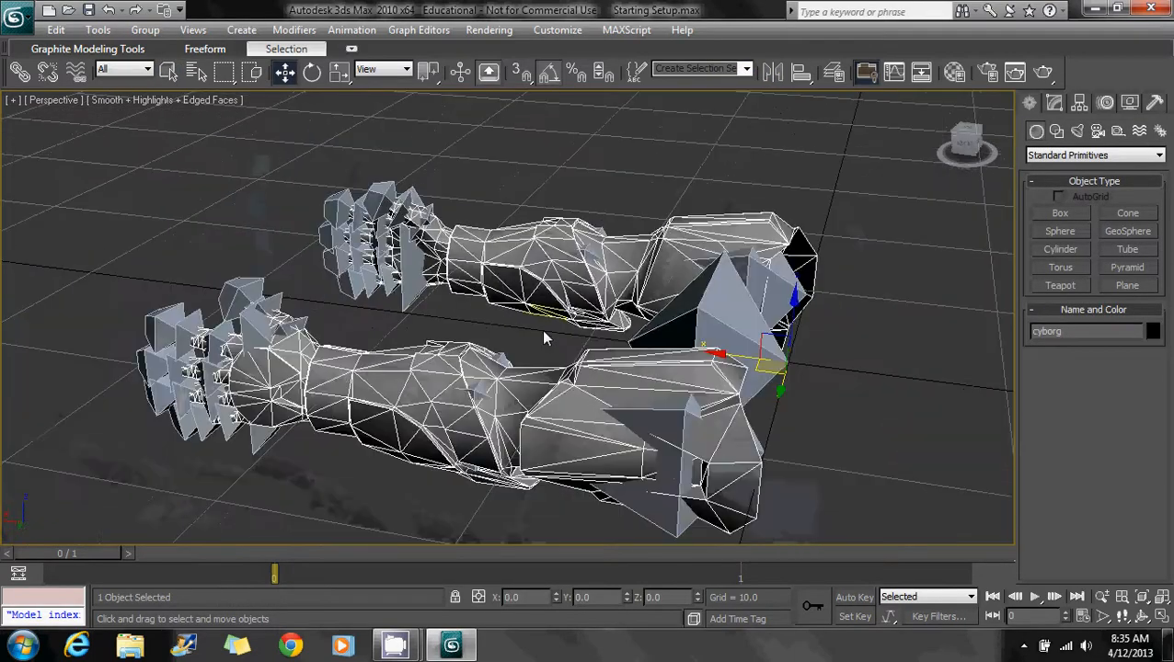
{"action": "left_click", "coordinate": [589, 337]}
{"action": "left_click", "coordinate": [589, 337]}
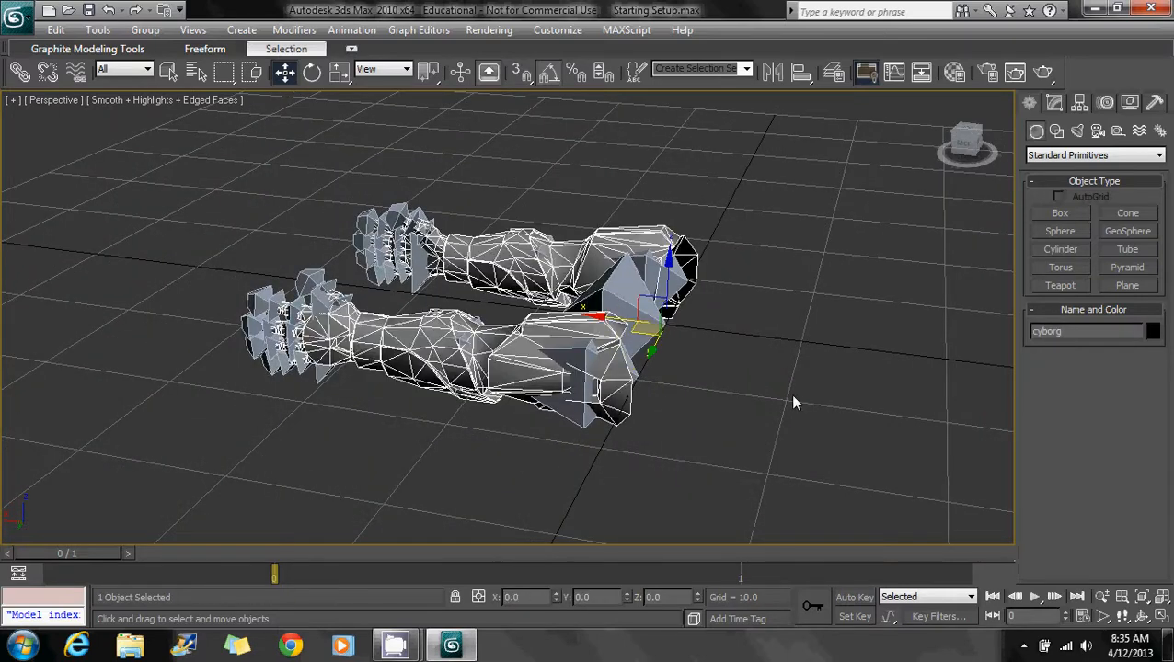
{"action": "left_click", "coordinate": [741, 367]}
{"action": "left_click", "coordinate": [578, 327]}
{"action": "right_click", "coordinate": [645, 318]}
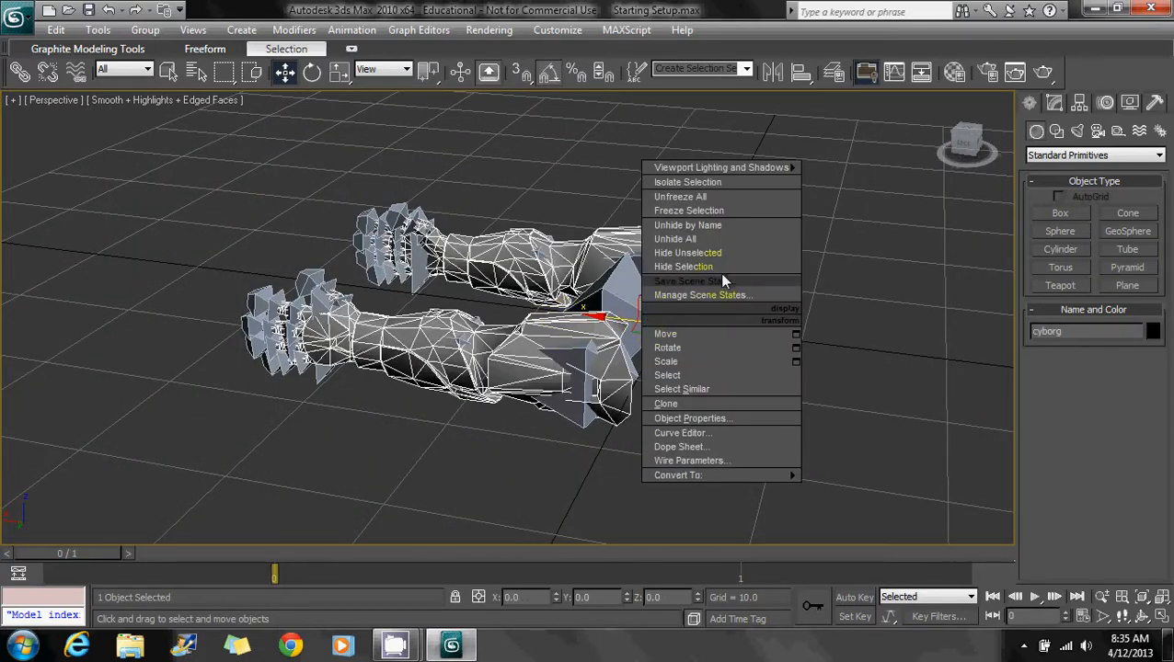
{"action": "left_click", "coordinate": [688, 268]}
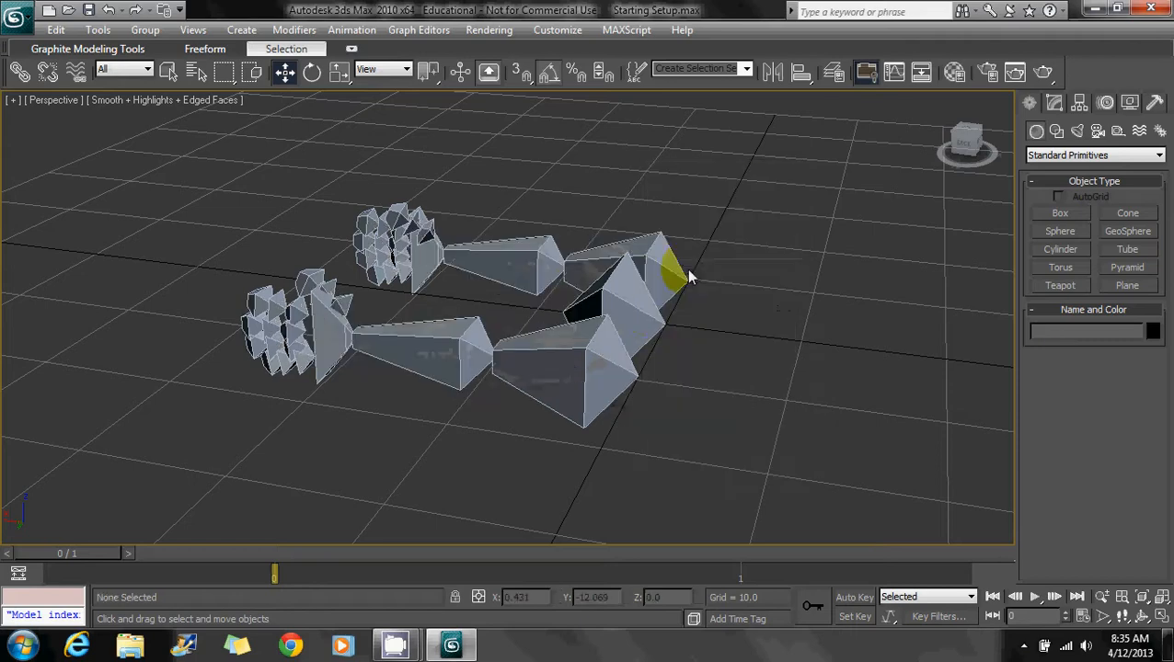
Step: Set the width and height of the central bone between the two arms, frame bone24, to 2
{"action": "left_click", "coordinate": [686, 269]}
{"action": "left_click", "coordinate": [1054, 102]}
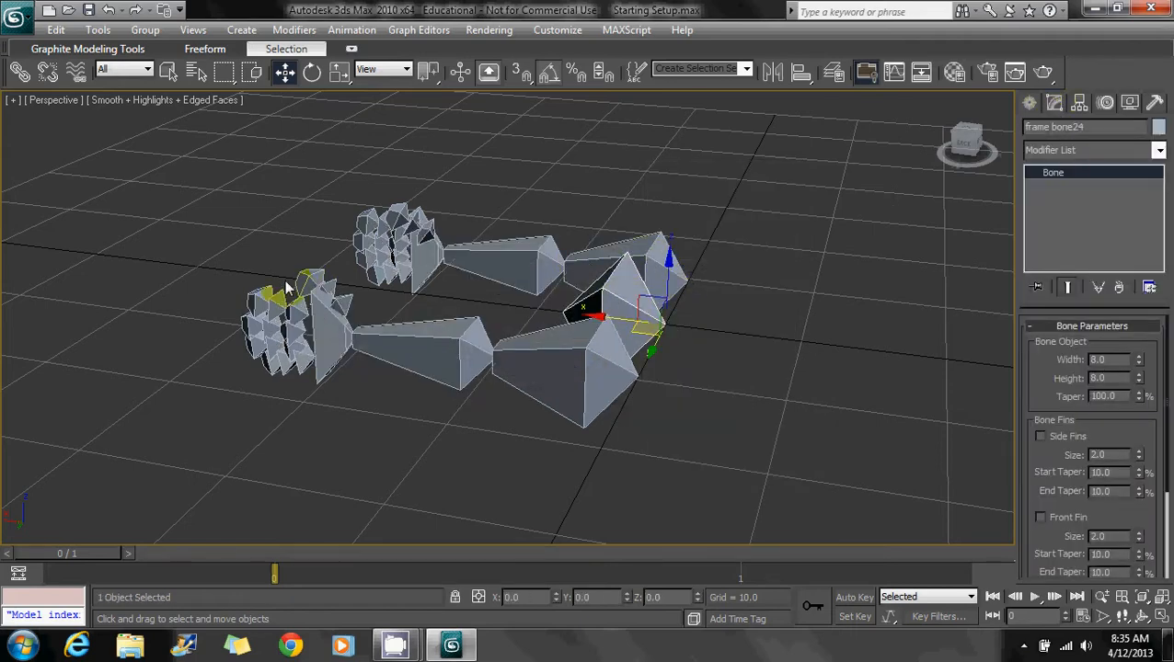
{"action": "middle_click_drag", "start_coordinate": [752, 320], "coordinate": [1032, 381], "text": "alt"}
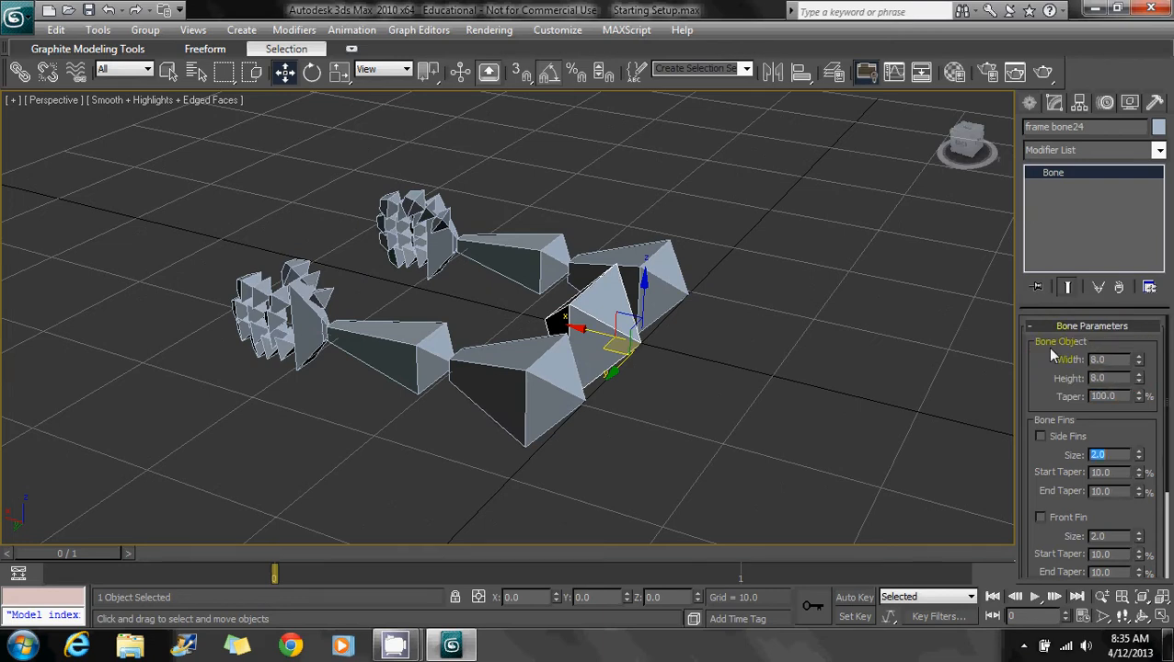
{"action": "key", "text": "Num_Lock"}
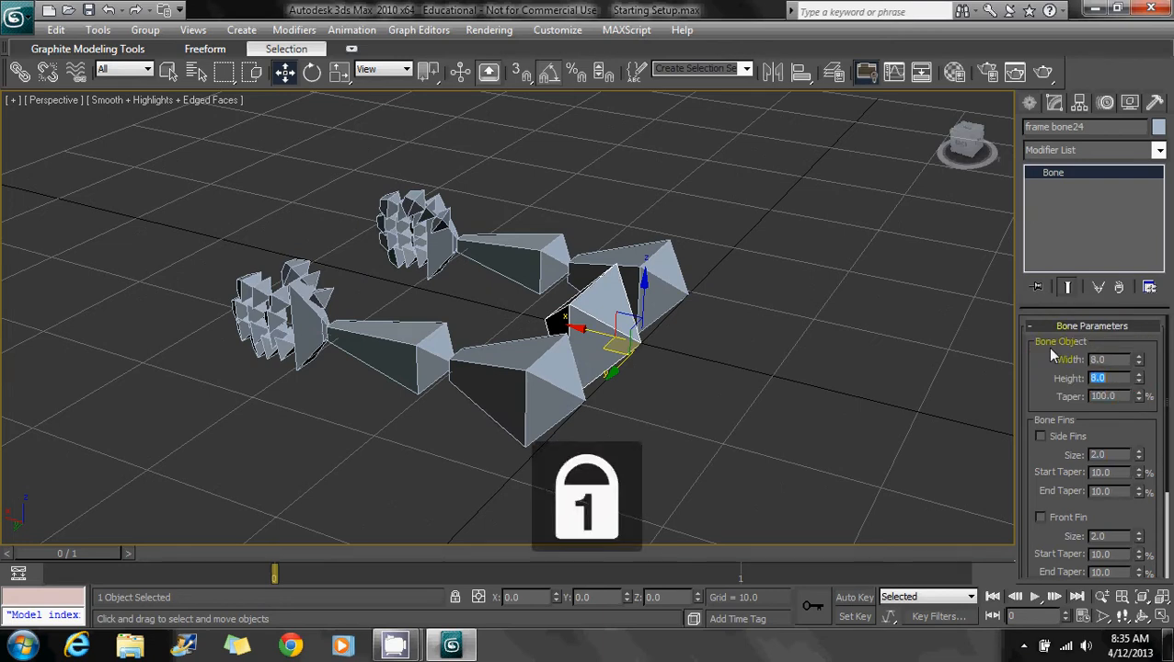
{"action": "key", "text": "shift+Tab"}
{"action": "type", "text": "2"}
{"action": "key", "text": "Tab"}
{"action": "type", "text": "2"}
{"action": "key", "text": "Return"}
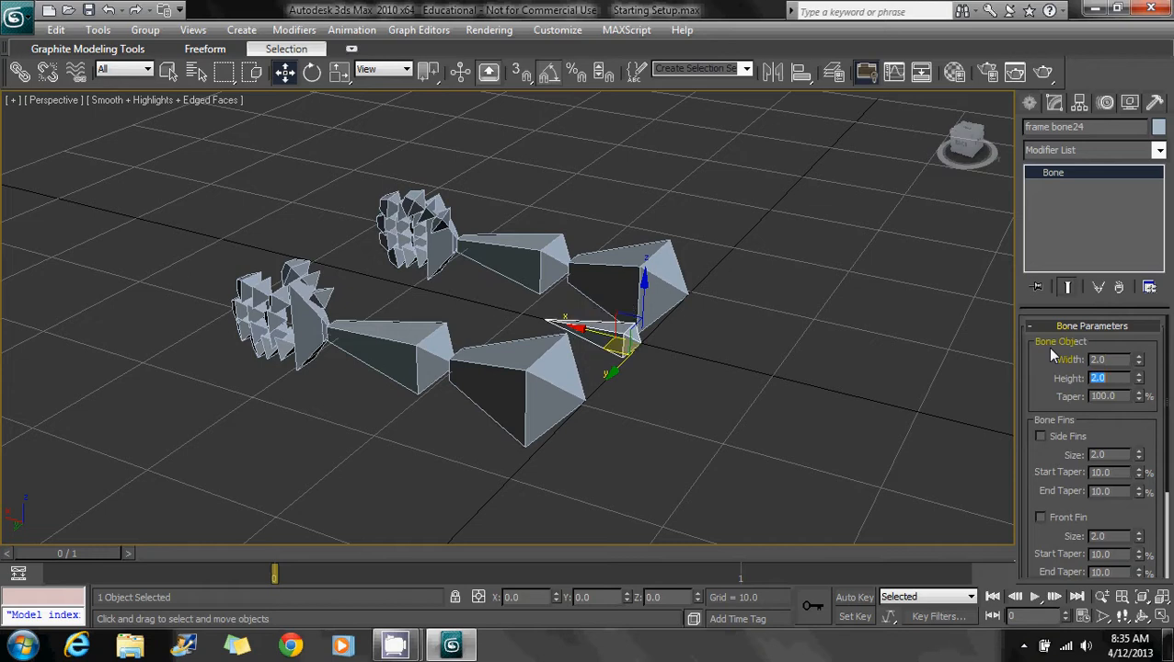
Step: Set the left upper arm bone's width and height to 2
{"action": "left_click", "coordinate": [531, 416]}
{"action": "double_click", "coordinate": [1107, 359]}
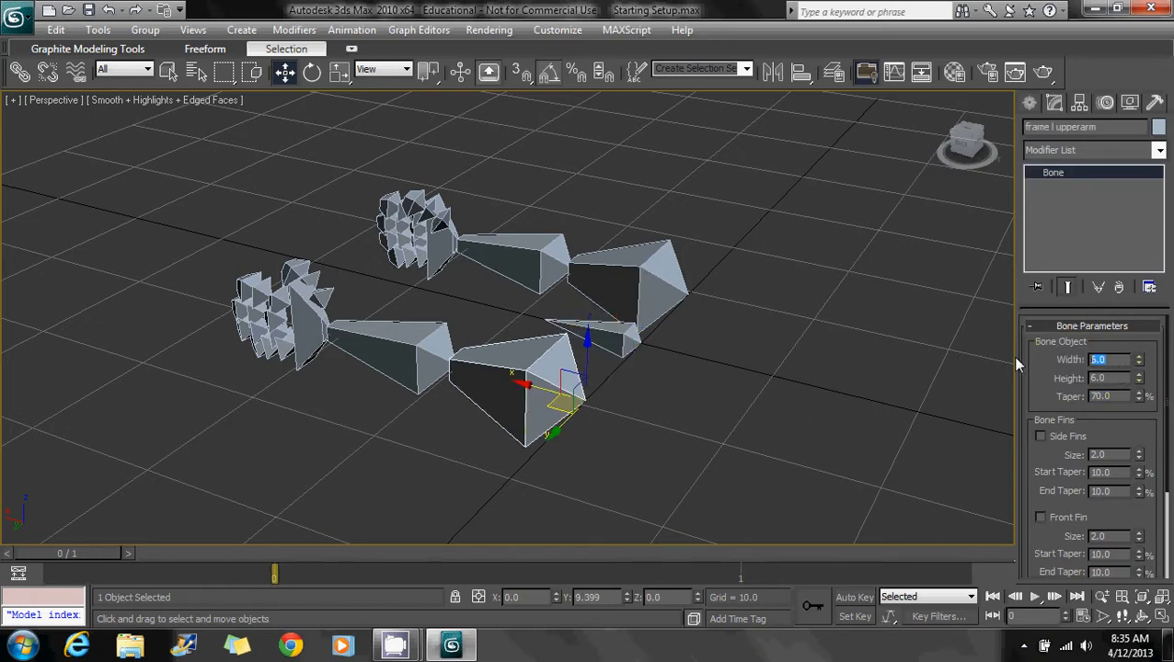
{"action": "type", "text": "2"}
{"action": "key", "text": "Tab"}
{"action": "type", "text": "2"}
{"action": "key", "text": "Return"}
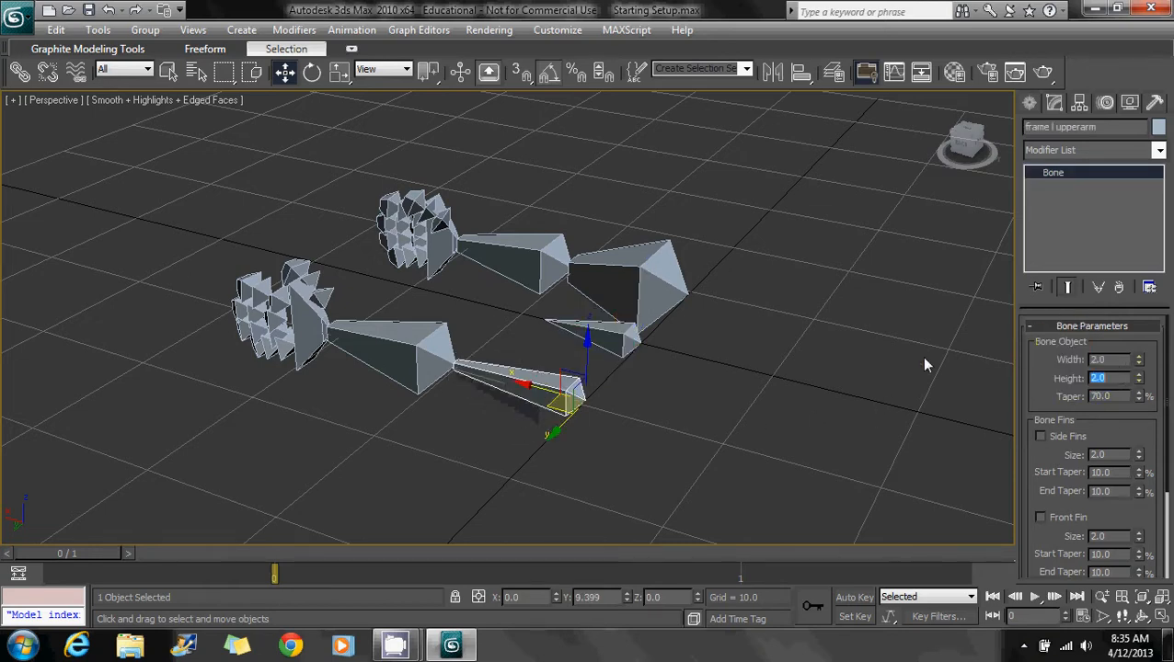
Step: Set the left forearm bone's width and height to 2
{"action": "key", "text": "Page_Down"}
{"action": "left_click", "coordinate": [1053, 361]}
{"action": "type", "text": "2"}
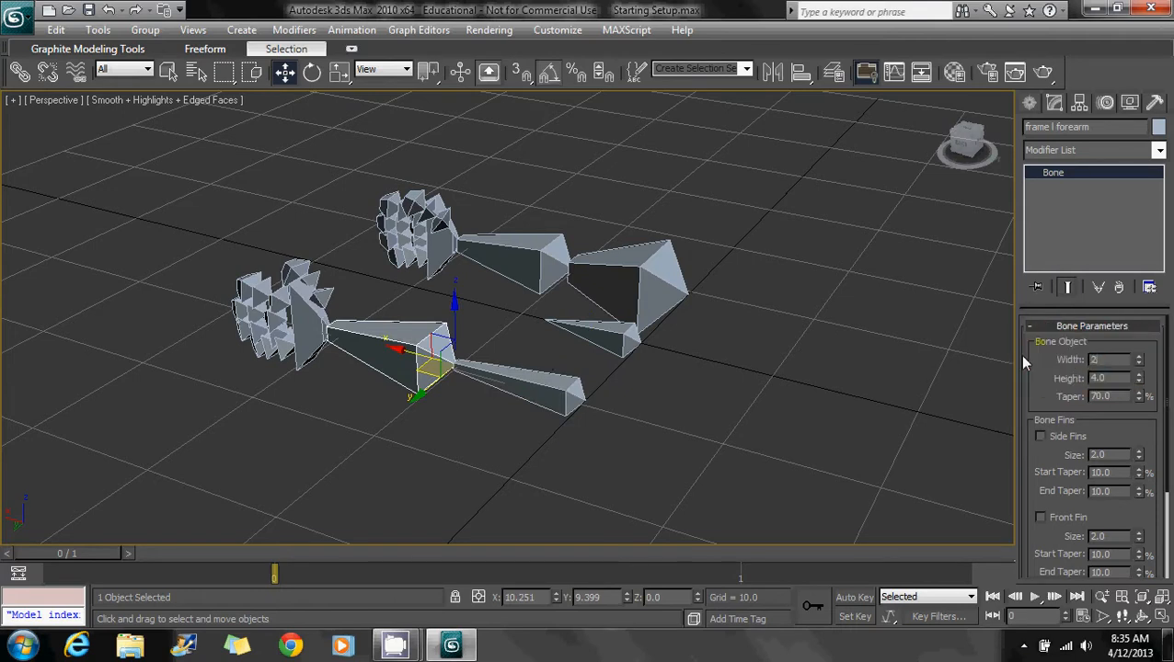
{"action": "key", "text": "Tab"}
{"action": "type", "text": "2"}
{"action": "key", "text": "Return"}
Step: Set the right forearm bone's width and height to 2
{"action": "left_click", "coordinate": [570, 272]}
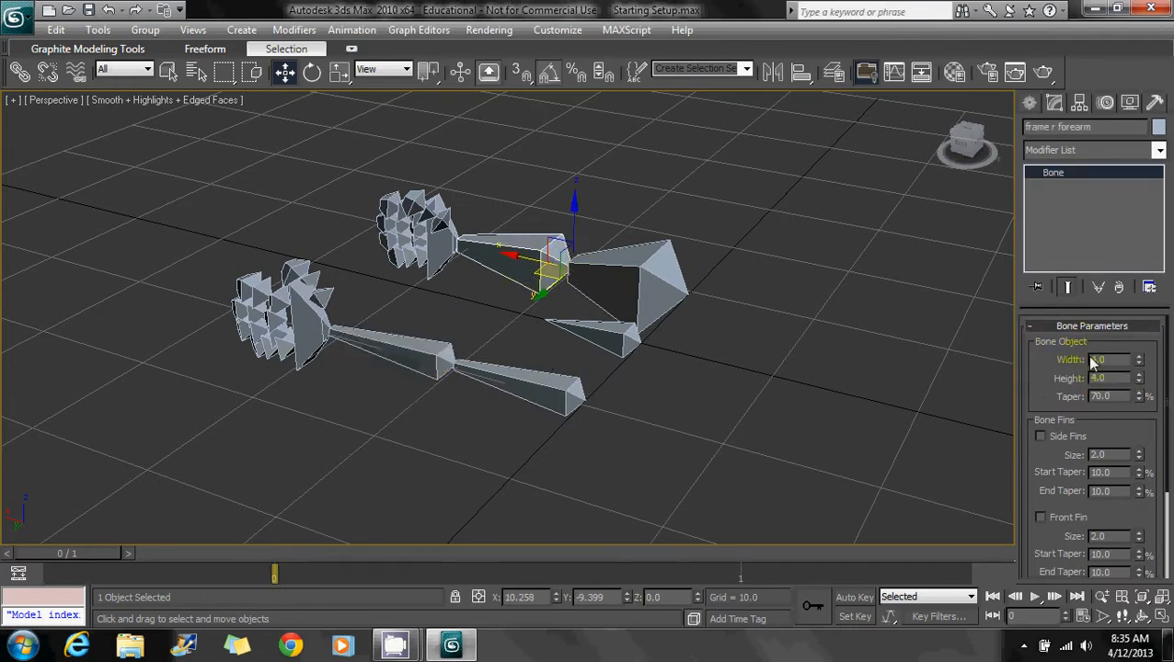
{"action": "type", "text": "2"}
{"action": "key", "text": "Tab"}
{"action": "type", "text": "2"}
{"action": "key", "text": "Return"}
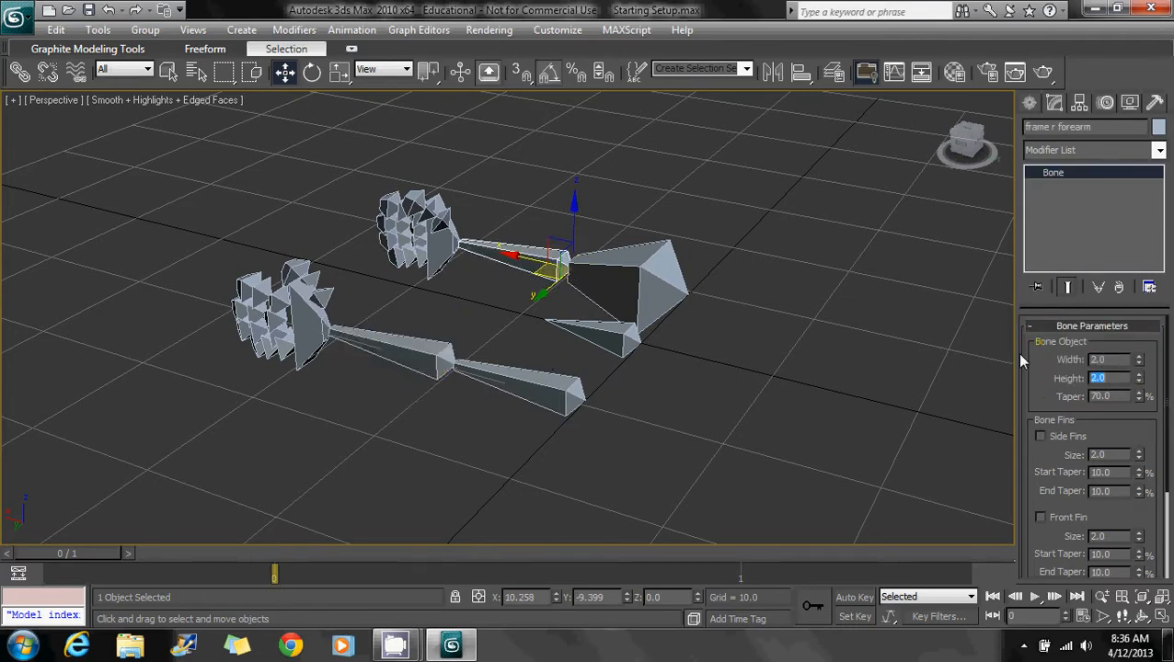
Step: Set the right upper arm bone's width and height to 2
{"action": "left_click", "coordinate": [683, 278]}
{"action": "double_click", "coordinate": [1106, 359]}
{"action": "type", "text": "2"}
{"action": "key", "text": "Tab"}
{"action": "type", "text": "2"}
{"action": "key", "text": "Return"}
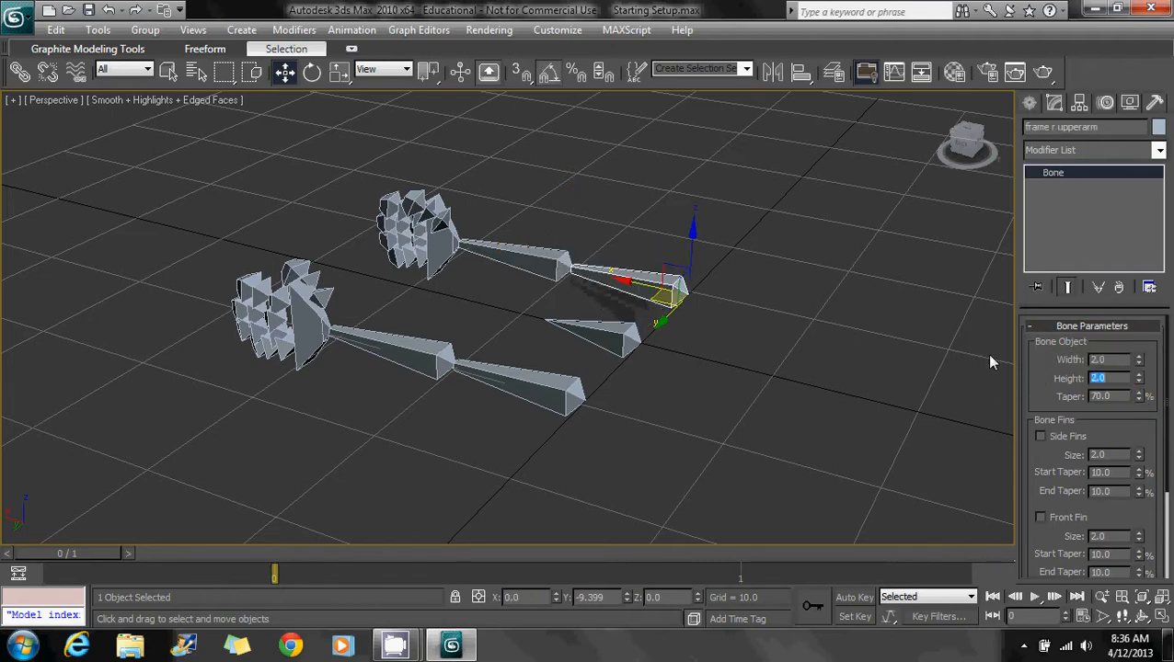
Step: Set the left wrist bone's width to 0.7 and its height to 0.2
{"action": "middle_click_drag", "start_coordinate": [382, 336], "coordinate": [492, 359]}
{"action": "scroll", "coordinate": [492, 359], "scroll_direction": "up", "scroll_amount": 3}
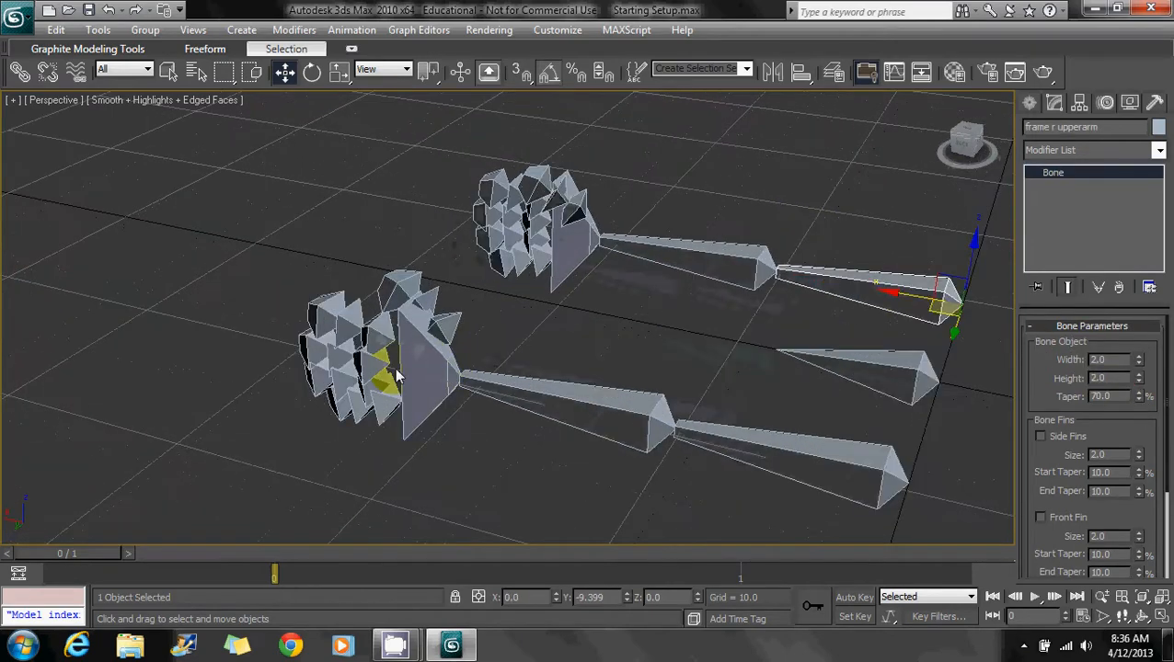
{"action": "left_click", "coordinate": [417, 374]}
{"action": "double_click", "coordinate": [1106, 359]}
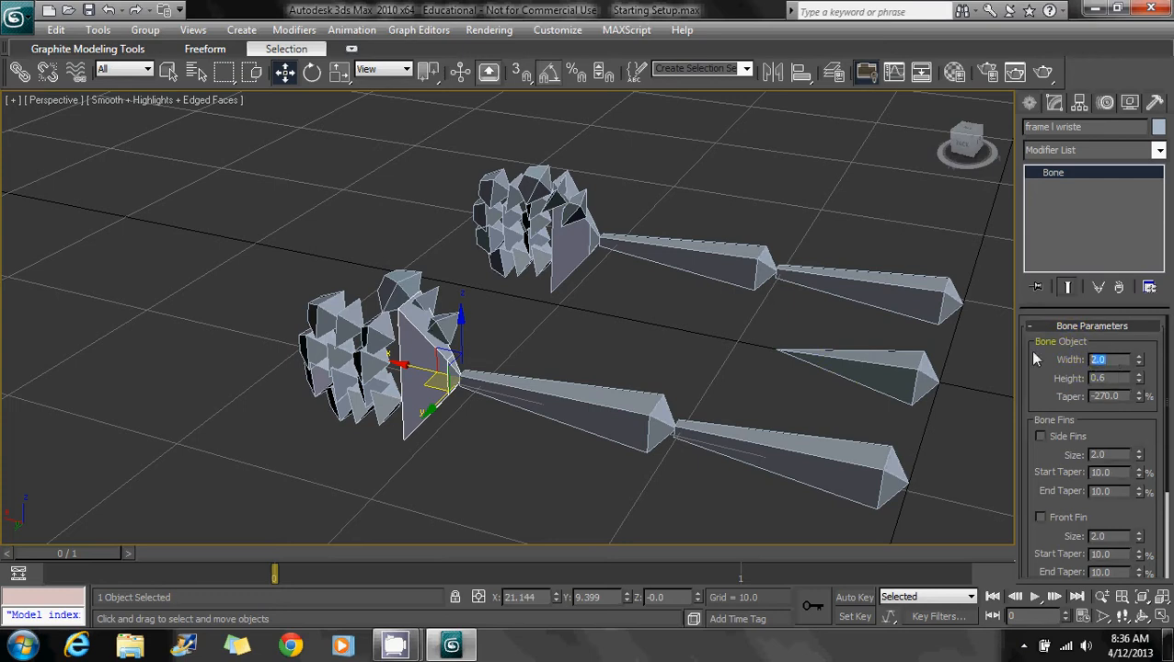
{"action": "type", "text": "0.7"}
{"action": "key", "text": "Tab"}
{"action": "type", "text": "0.2"}
{"action": "key", "text": "Return"}
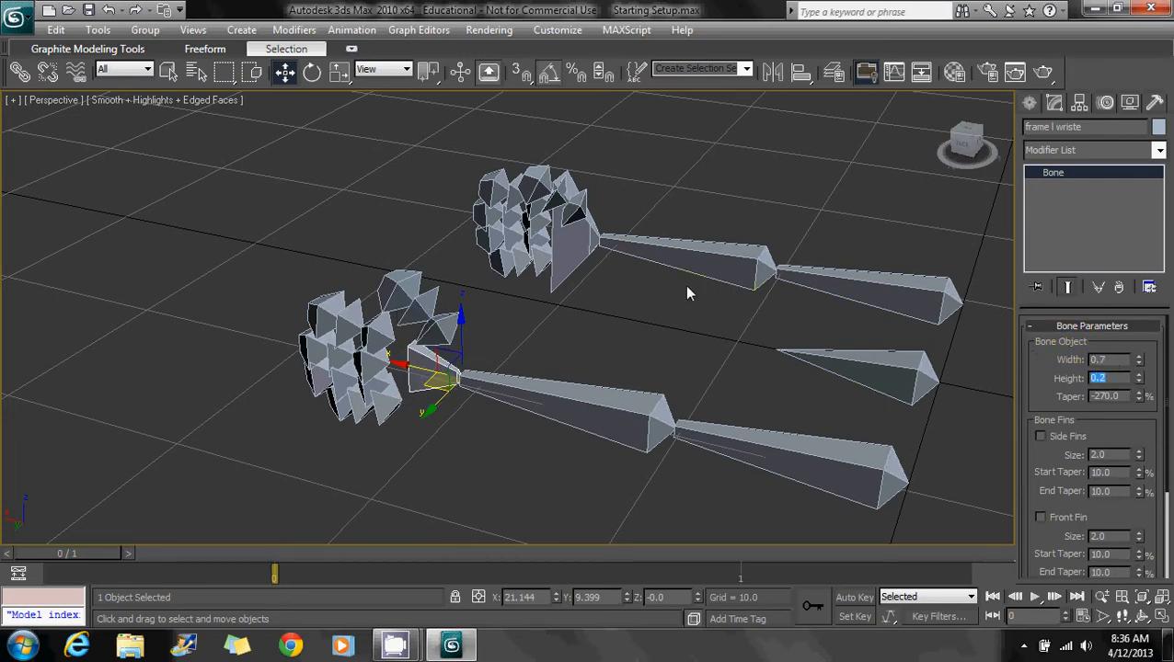
Step: Set the right wrist bone's width to 0.7 and its height to 0.2
{"action": "left_click", "coordinate": [578, 244]}
{"action": "double_click", "coordinate": [1107, 359]}
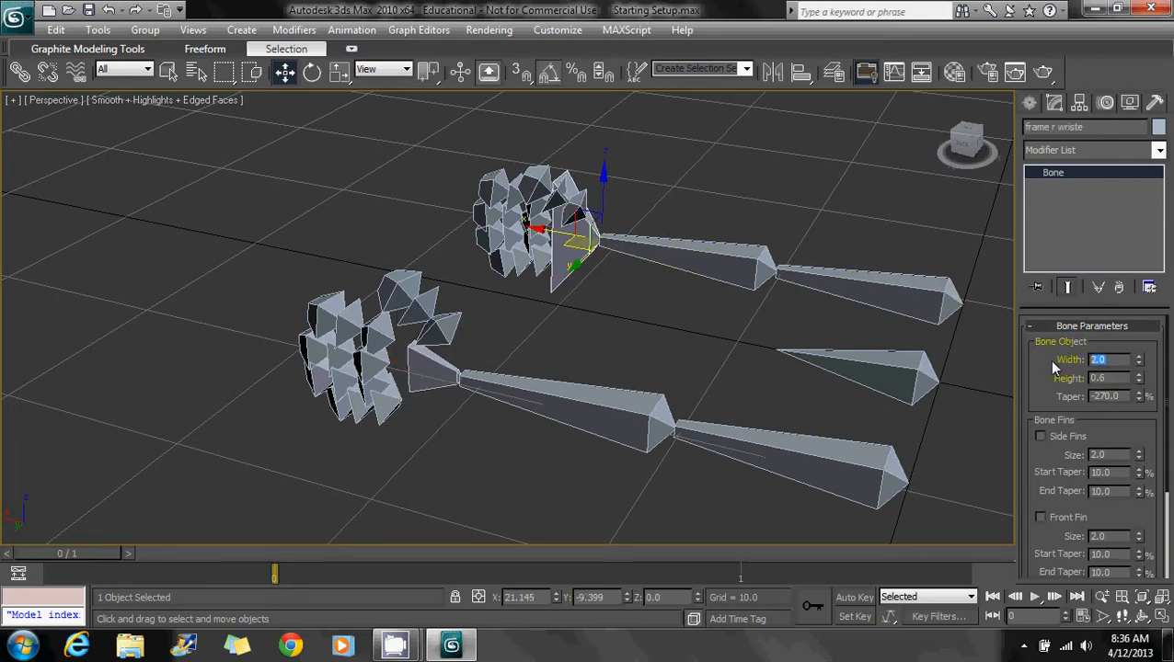
{"action": "type", "text": "0.7"}
{"action": "key", "text": "Tab"}
{"action": "type", "text": "0.2"}
{"action": "key", "text": "Return"}
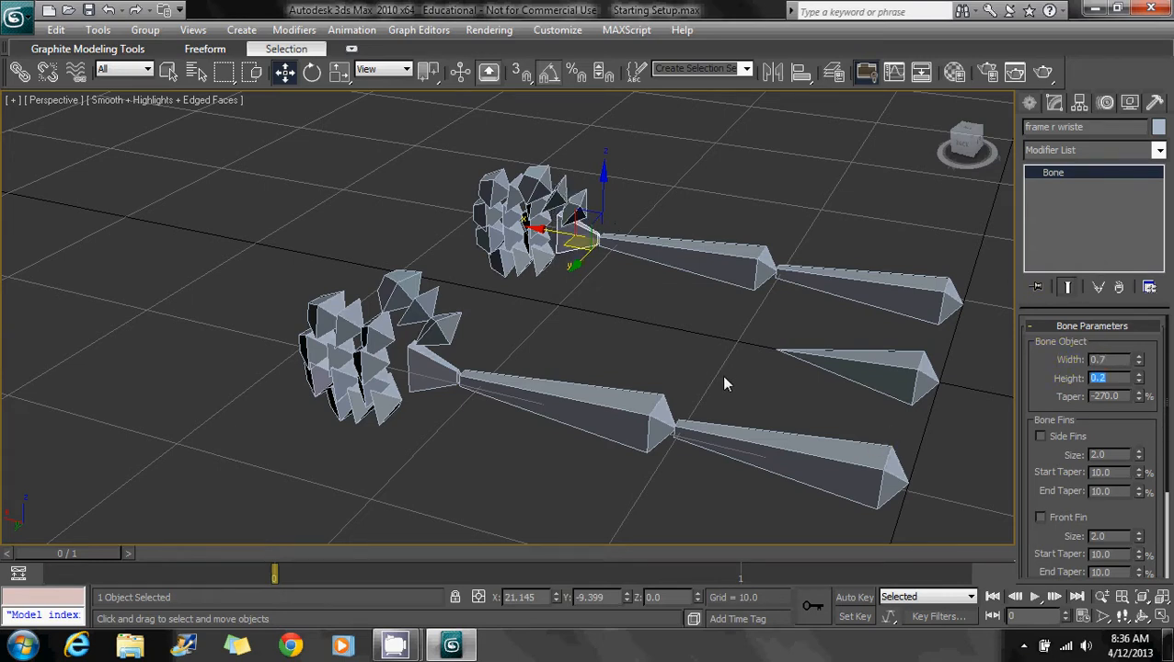
Step: Set the width and height of the left thumb's low bone to 0.7
{"action": "middle_click_drag", "start_coordinate": [439, 368], "coordinate": [558, 364]}
{"action": "left_click", "coordinate": [563, 354]}
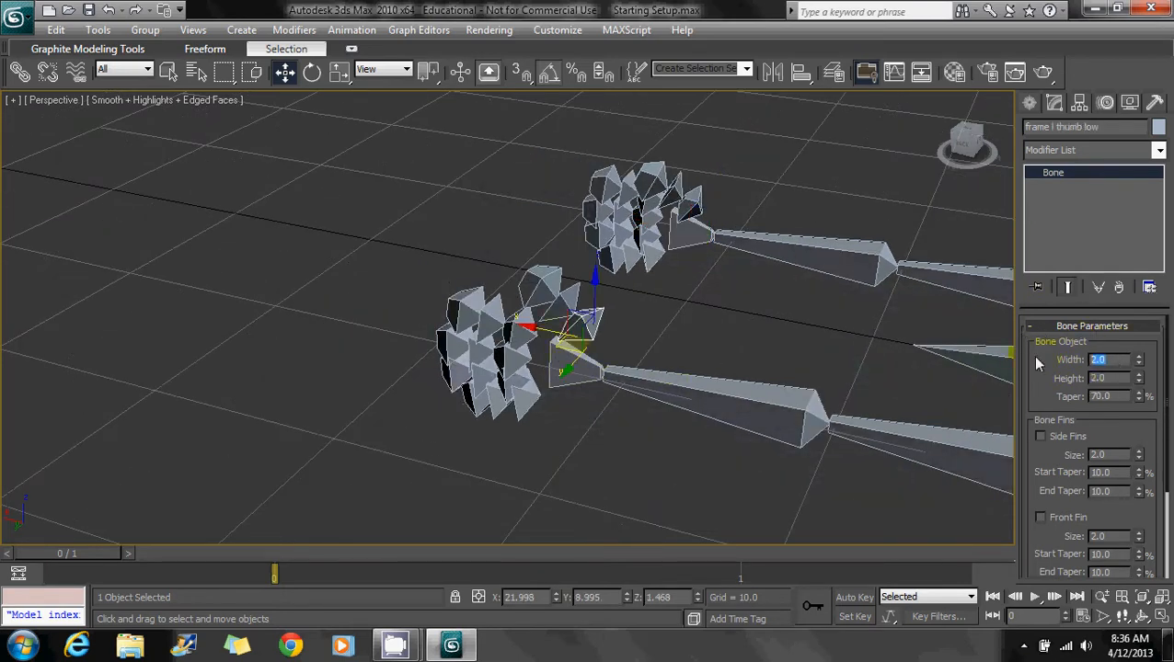
{"action": "type", "text": "0.7"}
{"action": "key", "text": "Tab"}
{"action": "type", "text": "0.7"}
{"action": "key", "text": "Return"}
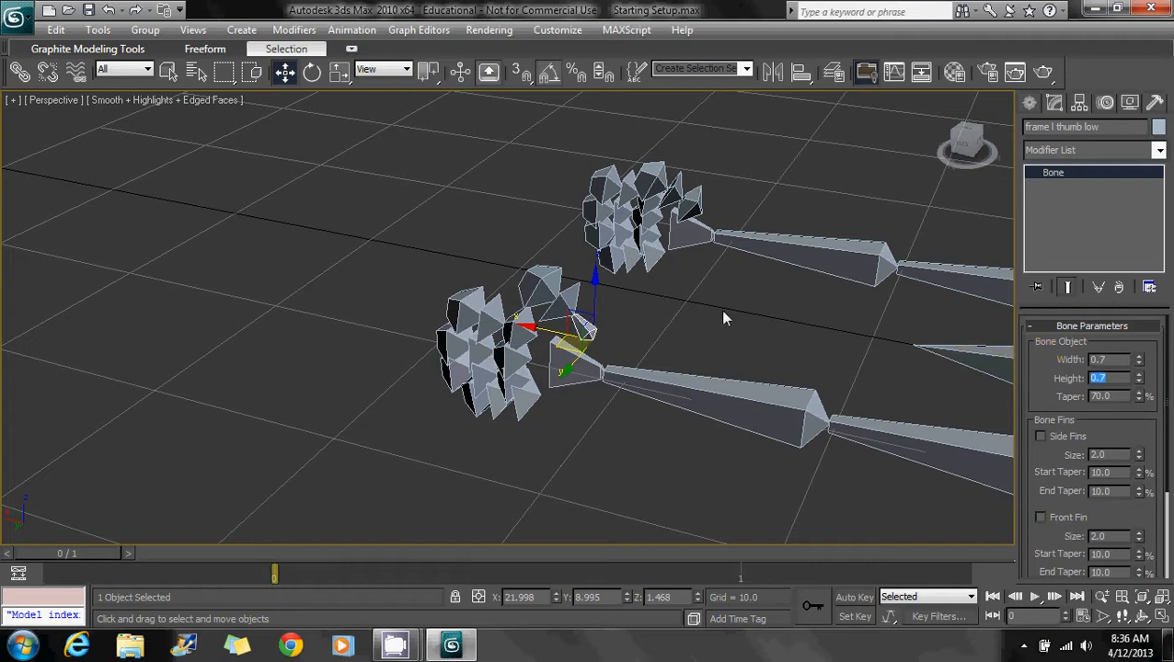
Step: Set the width and height of the left thumb's mid bone to 0.7
{"action": "left_click", "coordinate": [555, 305]}
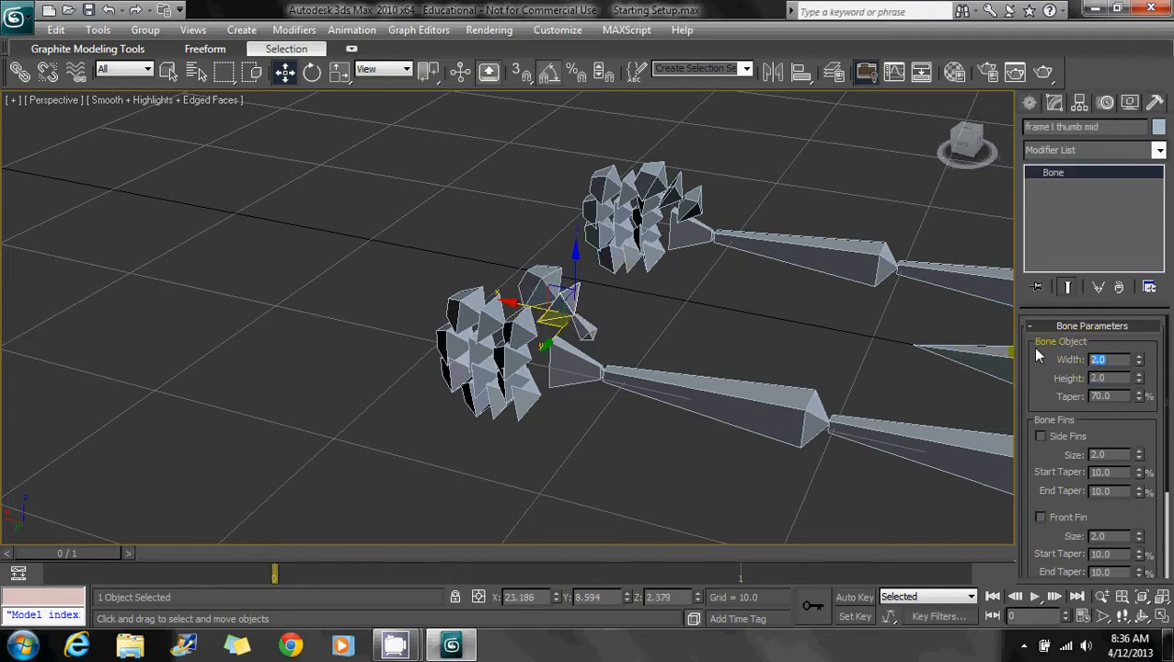
{"action": "type", "text": "0.7"}
{"action": "key", "text": "Tab"}
{"action": "type", "text": "0."}
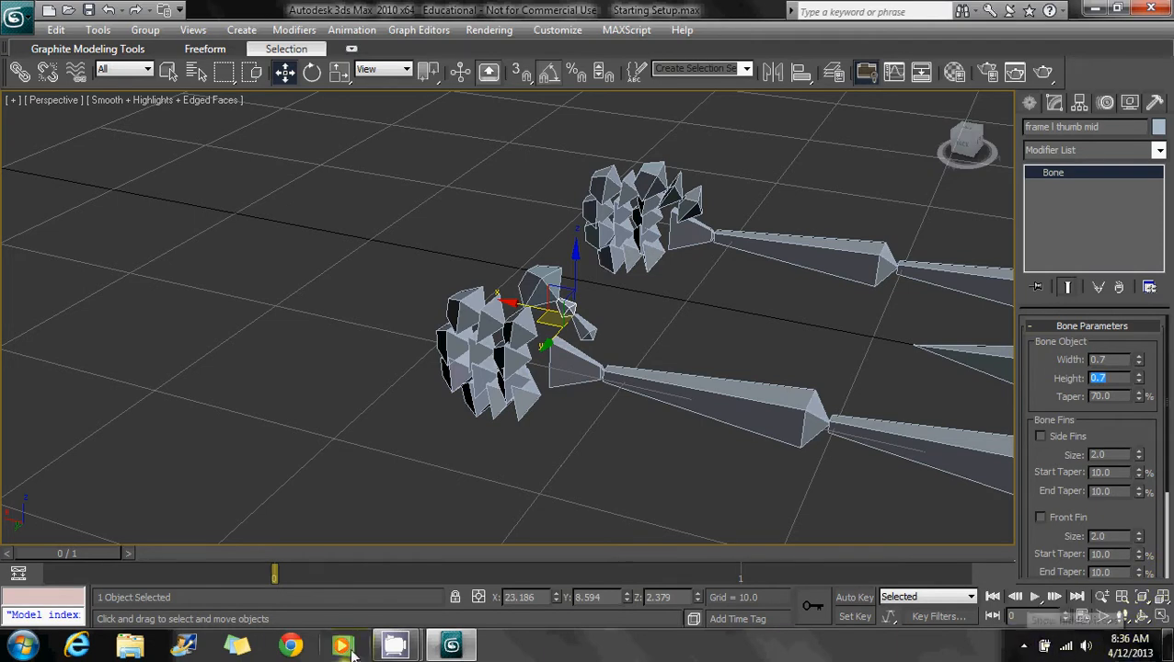
{"action": "mouse_move", "coordinate": [403, 651]}
{"action": "left_click", "coordinate": [313, 580]}
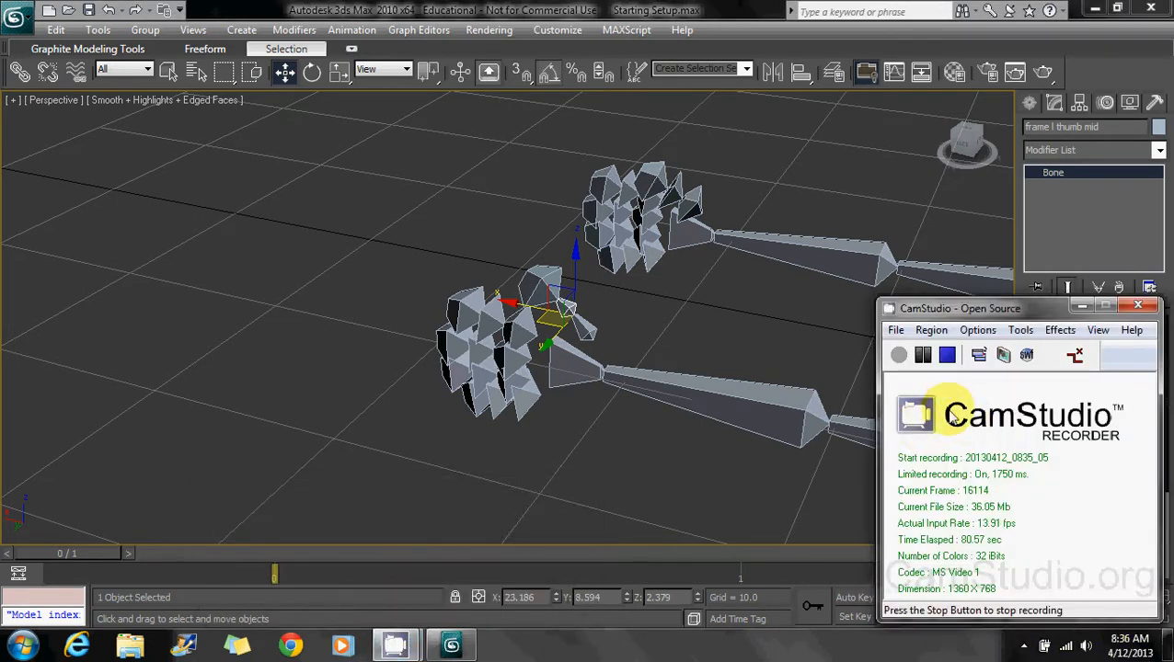
{"action": "left_click", "coordinate": [925, 358]}
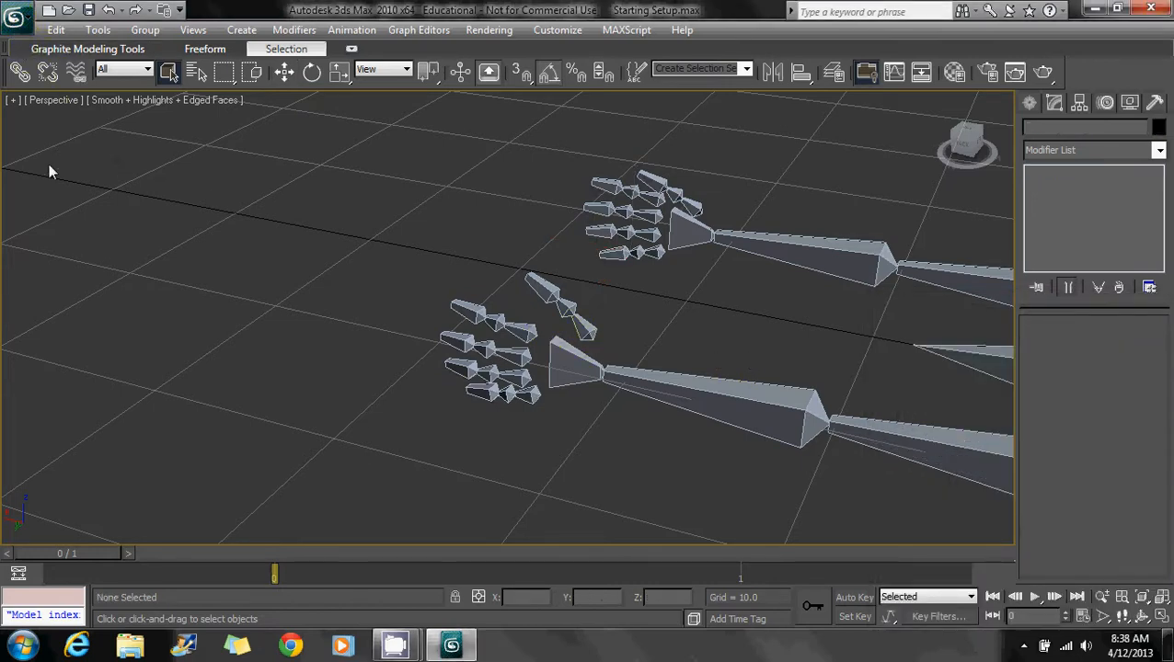
Step: Save the scene under the new name "FP tutorial rig" in the scenes folder
{"action": "left_click", "coordinate": [16, 15]}
{"action": "left_click", "coordinate": [61, 210]}
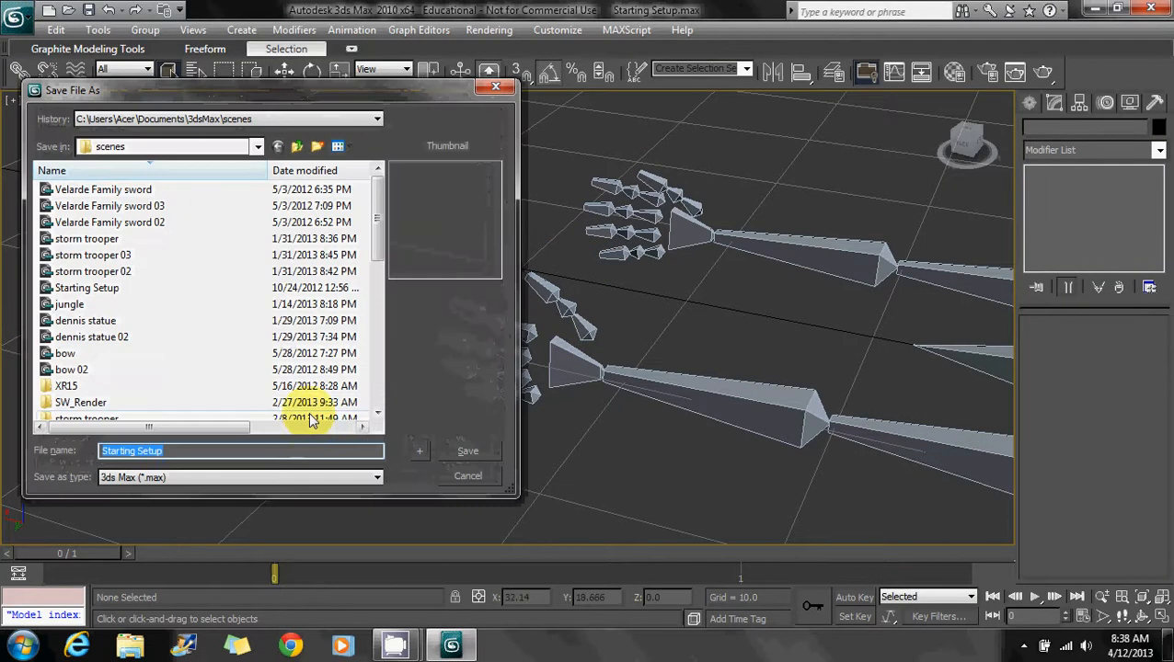
{"action": "type", "text": "FP"}
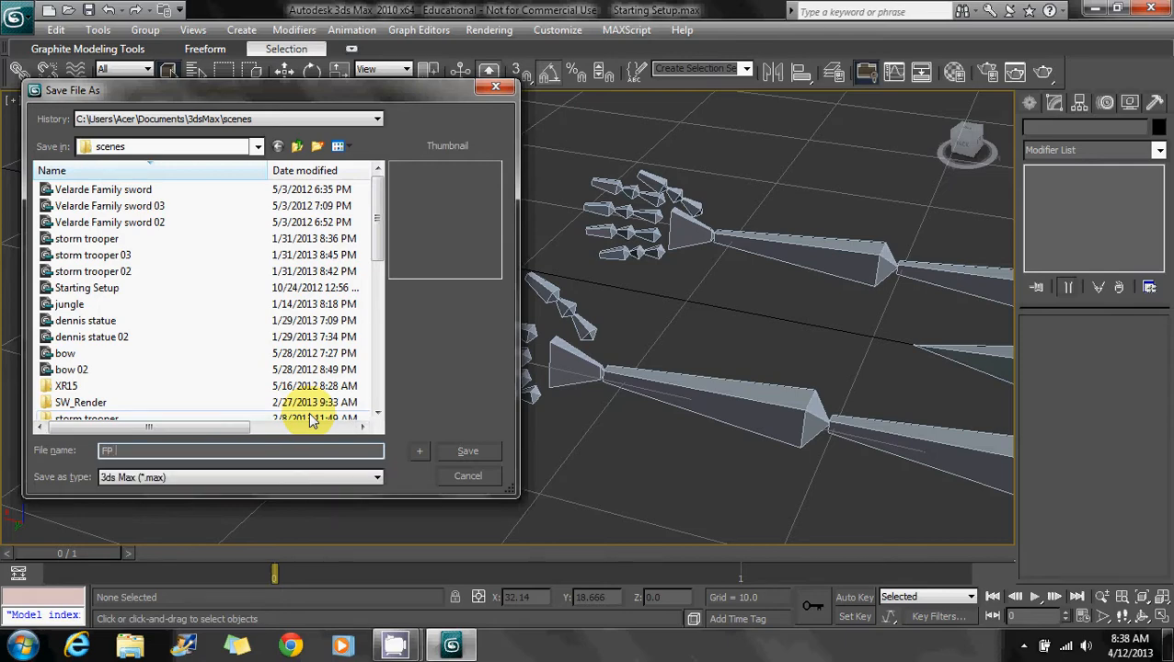
{"action": "type", "text": " tutorial tig"}
{"action": "key", "text": "Return"}
Step: Unhide all hidden objects so the cyborg arm mesh shows together with the bones
{"action": "middle_click_drag", "start_coordinate": [608, 360], "coordinate": [646, 286]}
{"action": "right_click", "coordinate": [646, 287]}
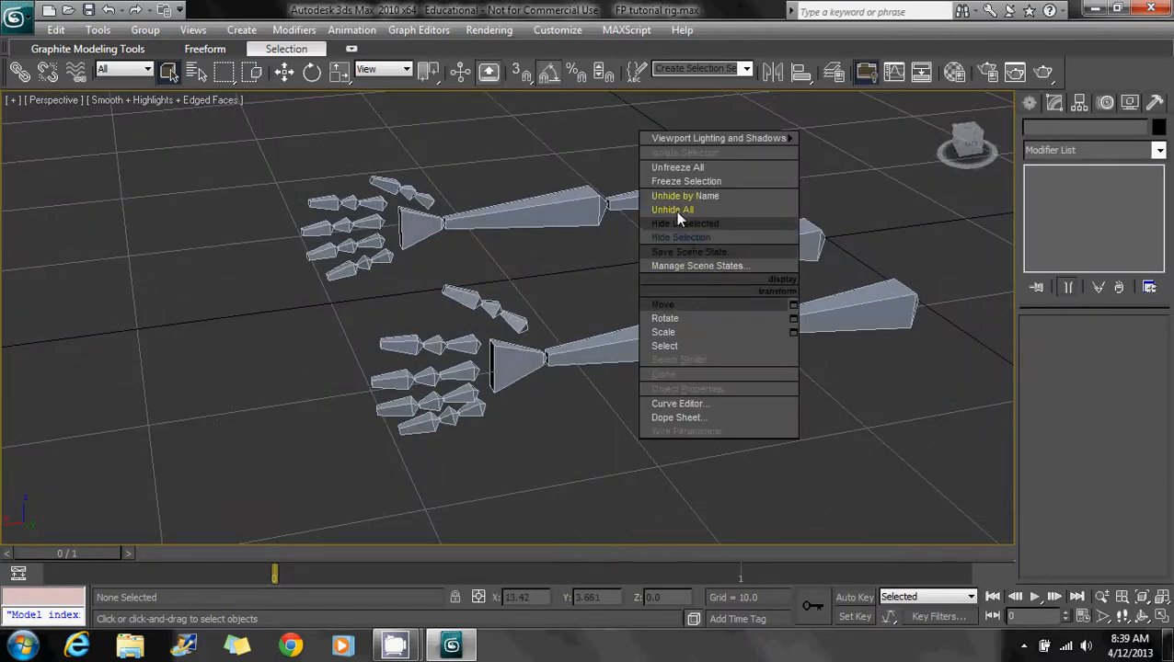
{"action": "left_click", "coordinate": [685, 210]}
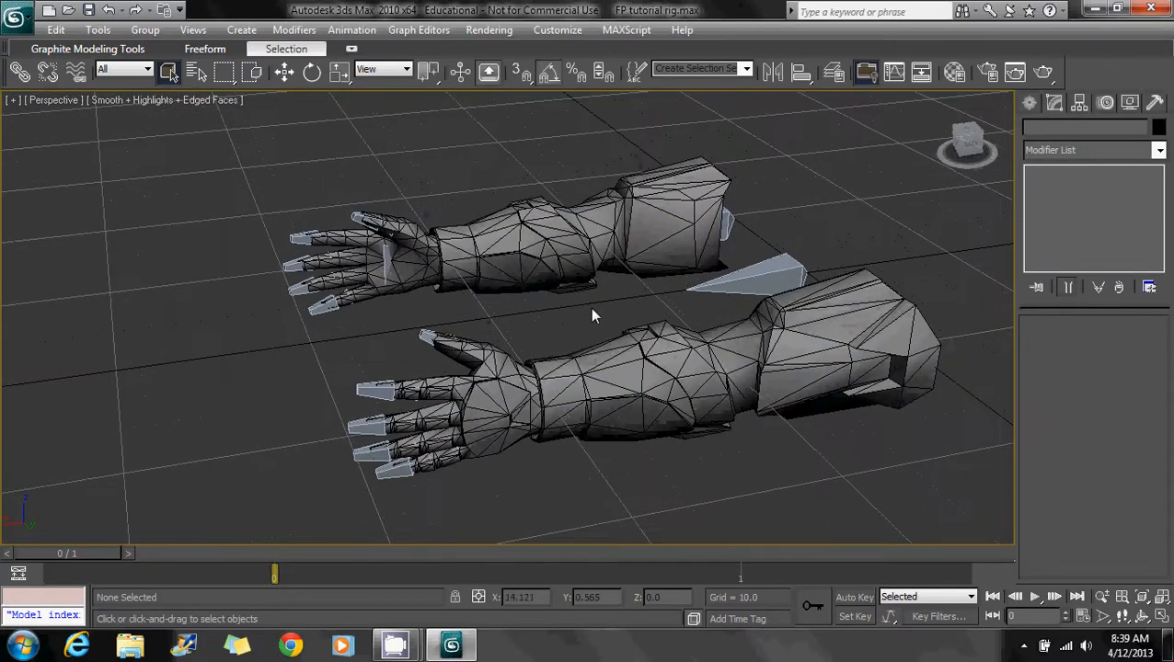
Step: Select the cyborg arm mesh and delete its existing Skin modifier
{"action": "left_click", "coordinate": [589, 281]}
{"action": "middle_click_drag", "start_coordinate": [590, 281], "coordinate": [581, 304], "text": "alt"}
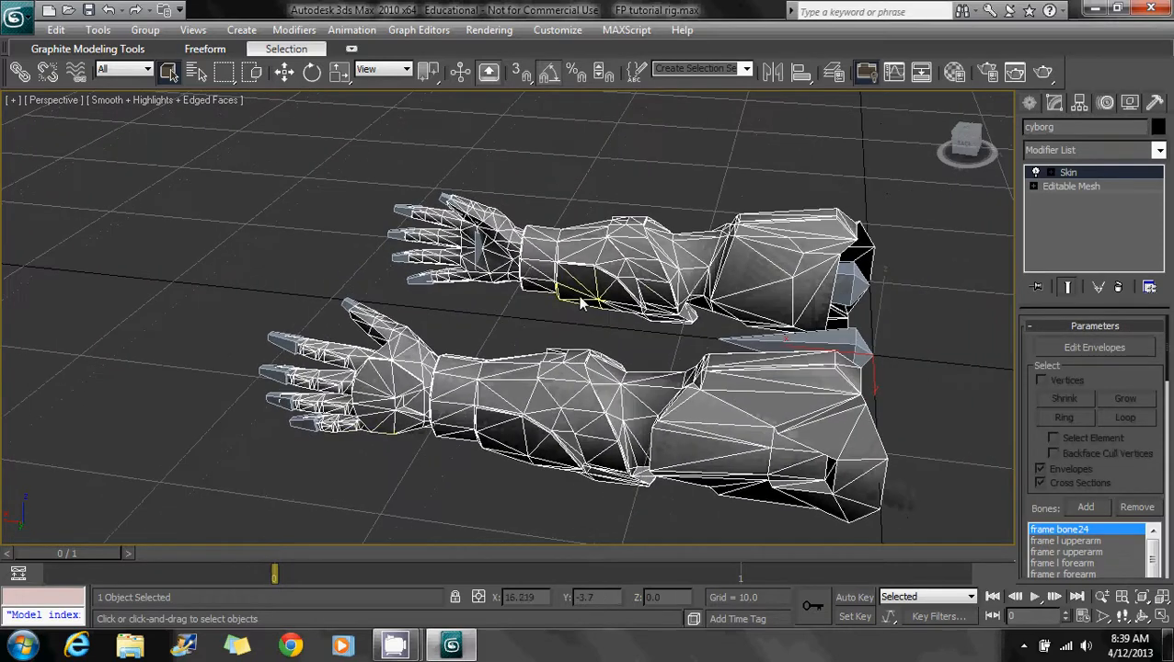
{"action": "left_click", "coordinate": [596, 372]}
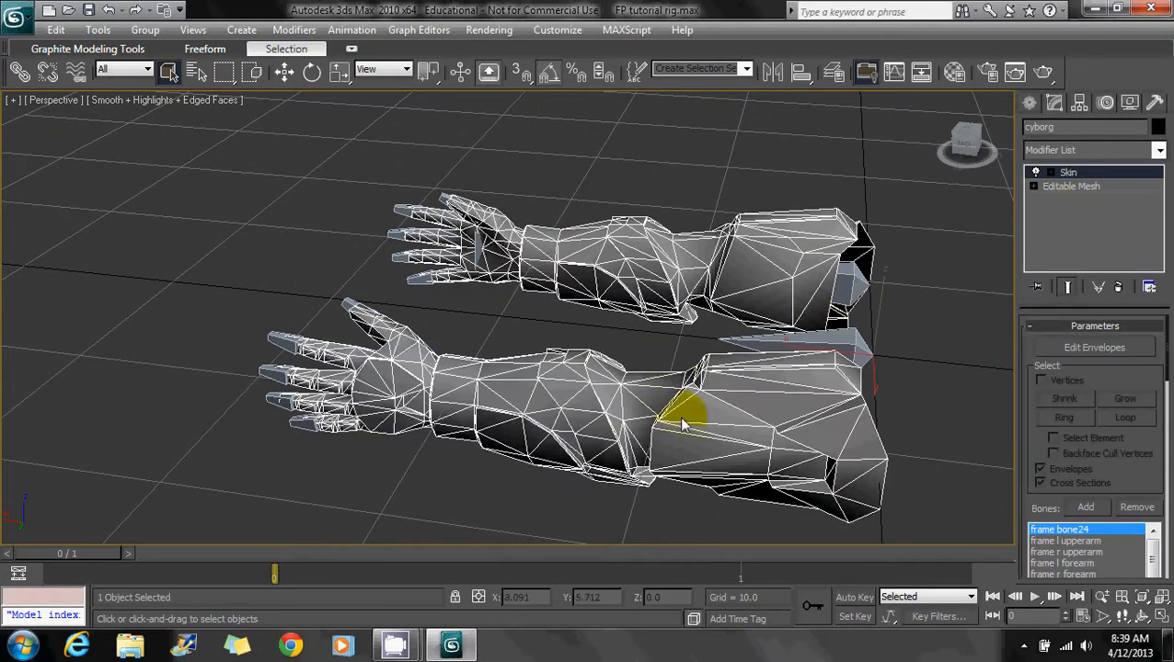
{"action": "right_click", "coordinate": [1079, 174]}
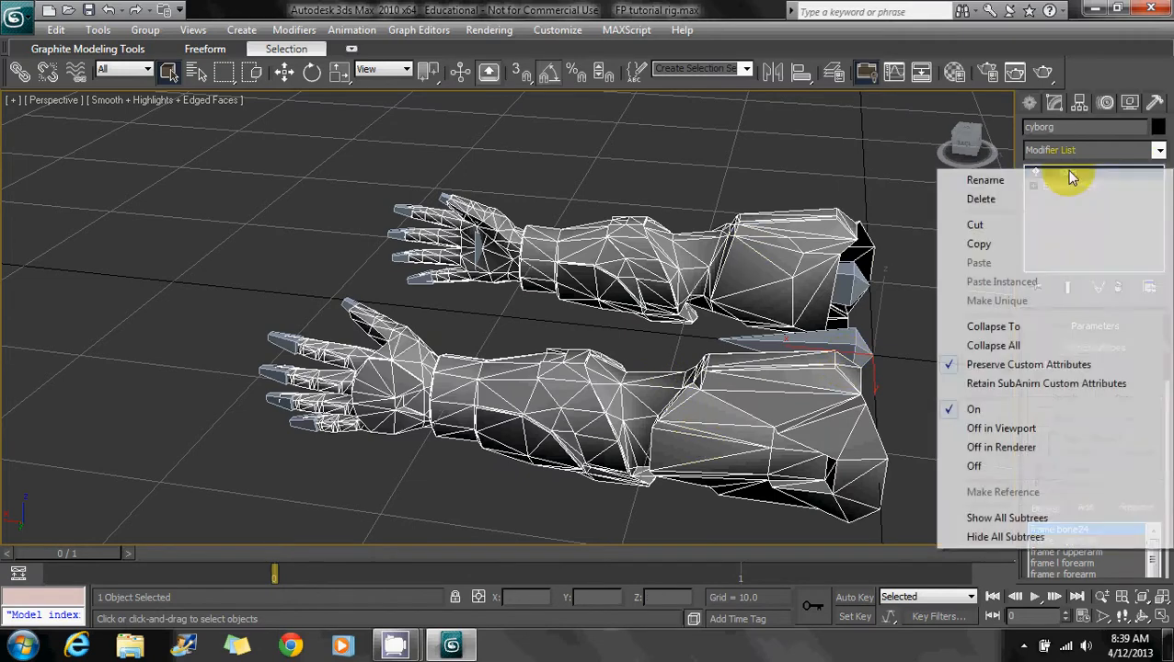
{"action": "left_click", "coordinate": [980, 199]}
{"action": "key", "text": "w"}
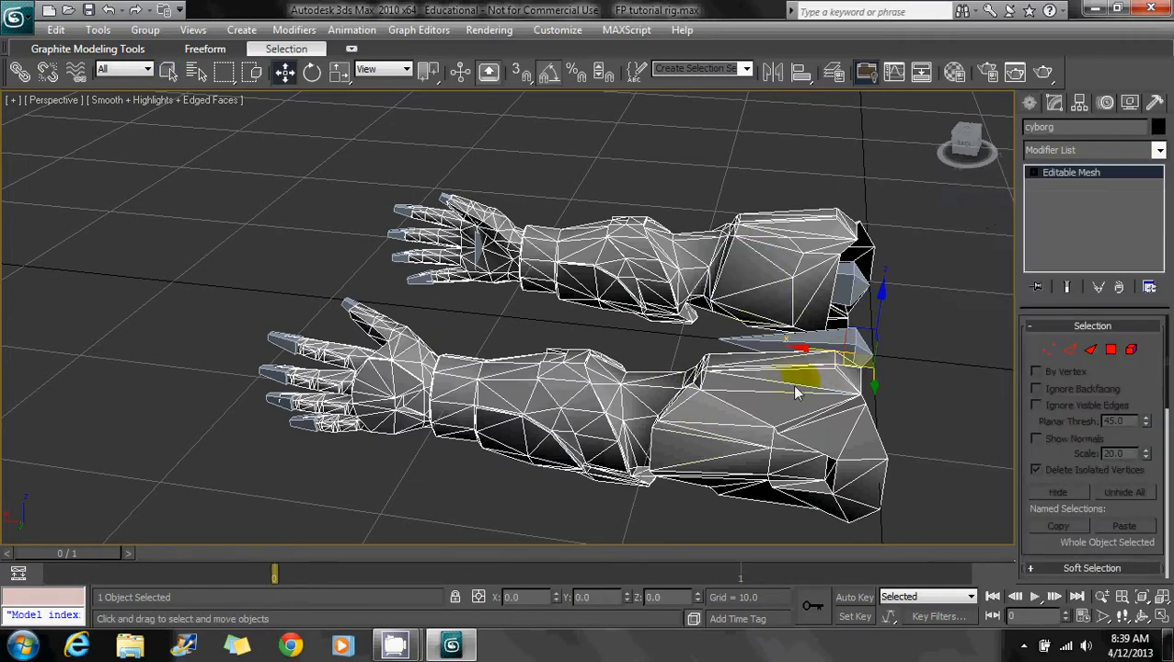
Step: Check the cyborg mesh's object properties
{"action": "right_click", "coordinate": [697, 290]}
{"action": "left_click", "coordinate": [736, 392]}
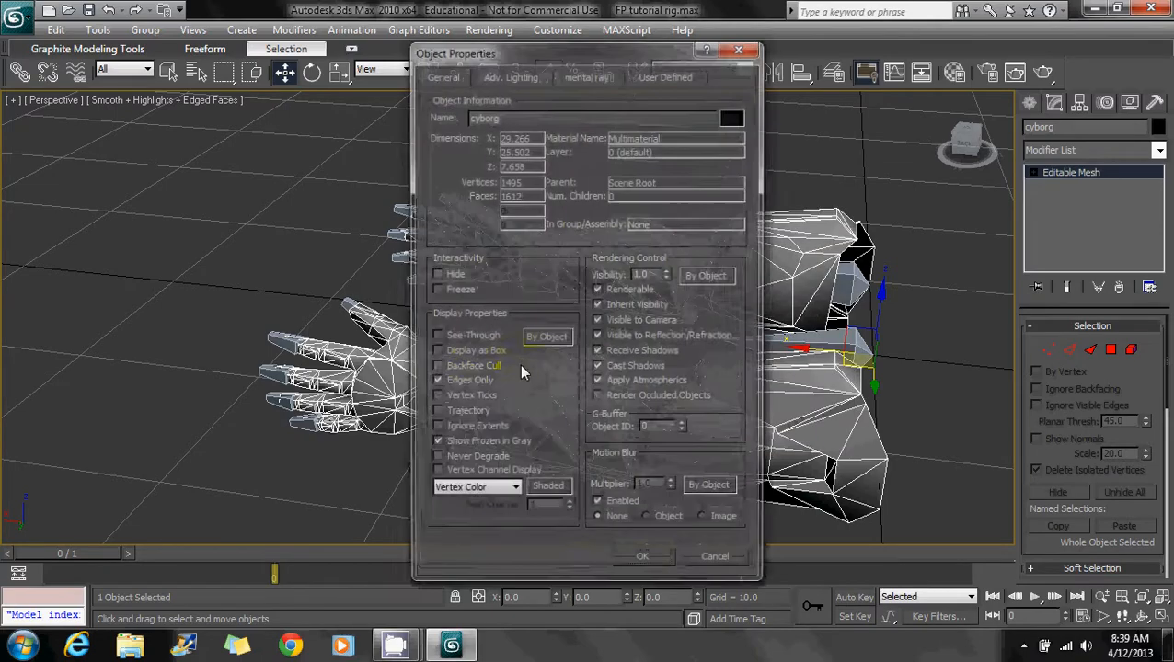
{"action": "left_click", "coordinate": [647, 563]}
Step: Apply a new Skin modifier to the cyborg mesh
{"action": "scroll", "coordinate": [730, 284], "scroll_direction": "up", "scroll_amount": 5}
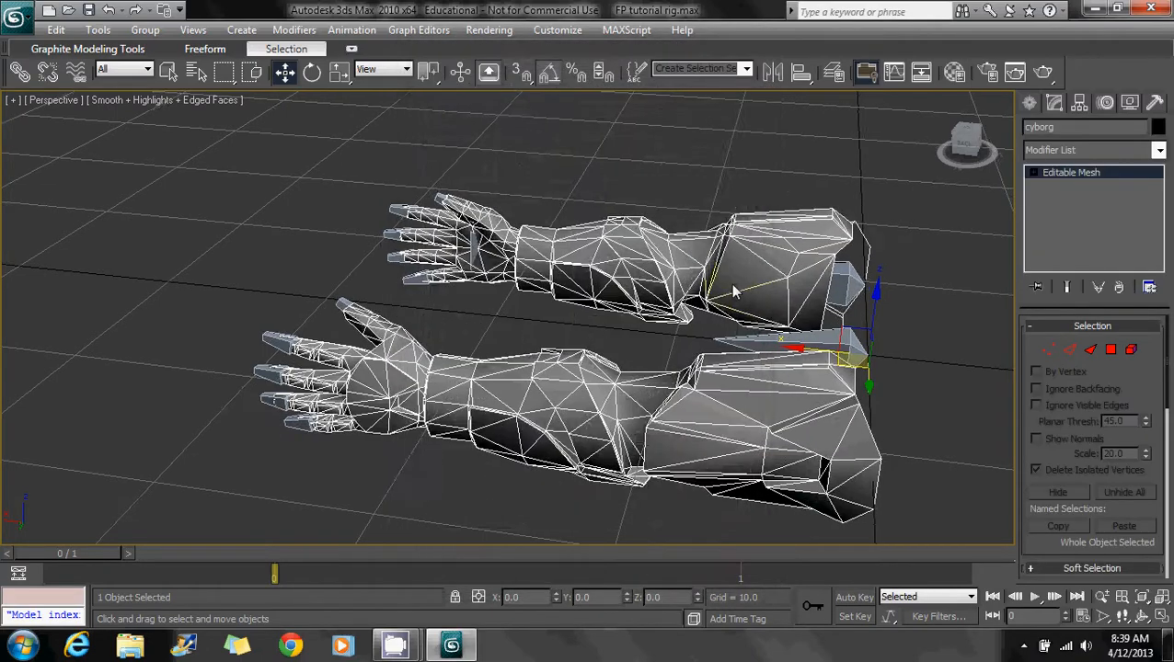
{"action": "left_click", "coordinate": [168, 72]}
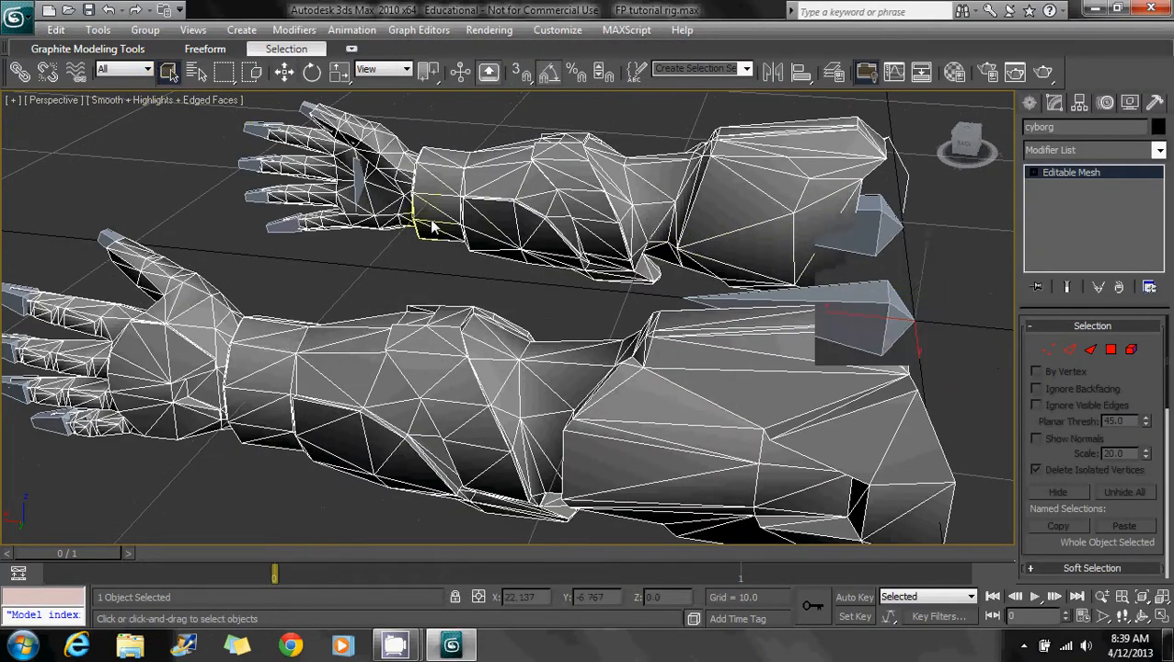
{"action": "scroll", "coordinate": [423, 212], "scroll_direction": "down", "scroll_amount": 3}
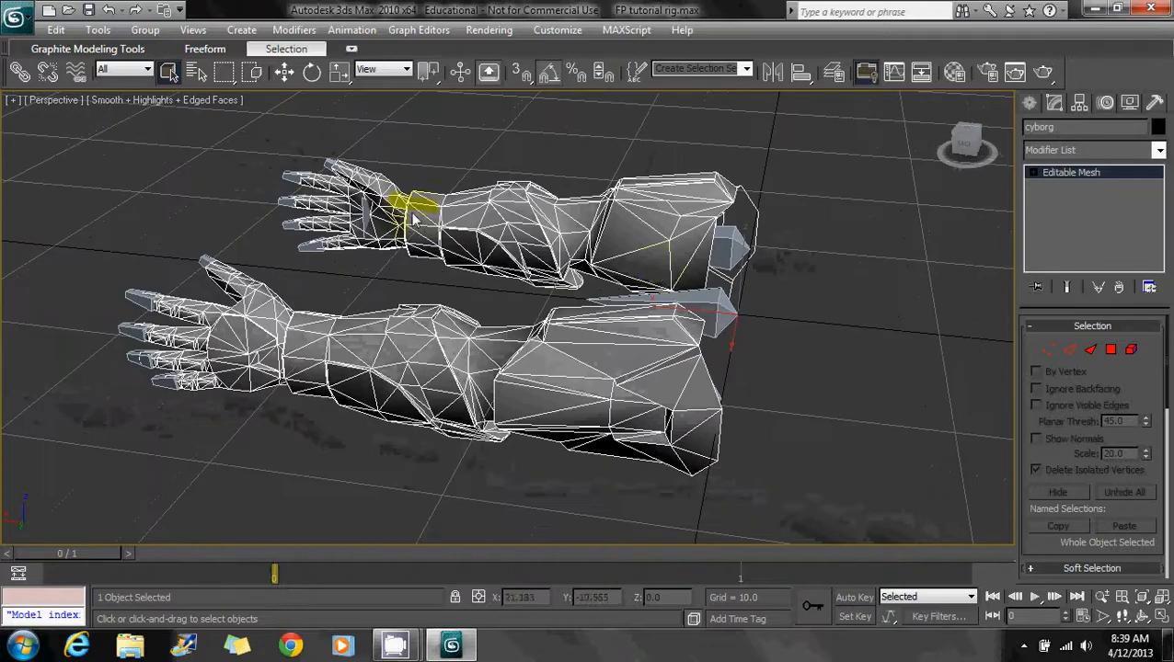
{"action": "left_click", "coordinate": [1087, 150]}
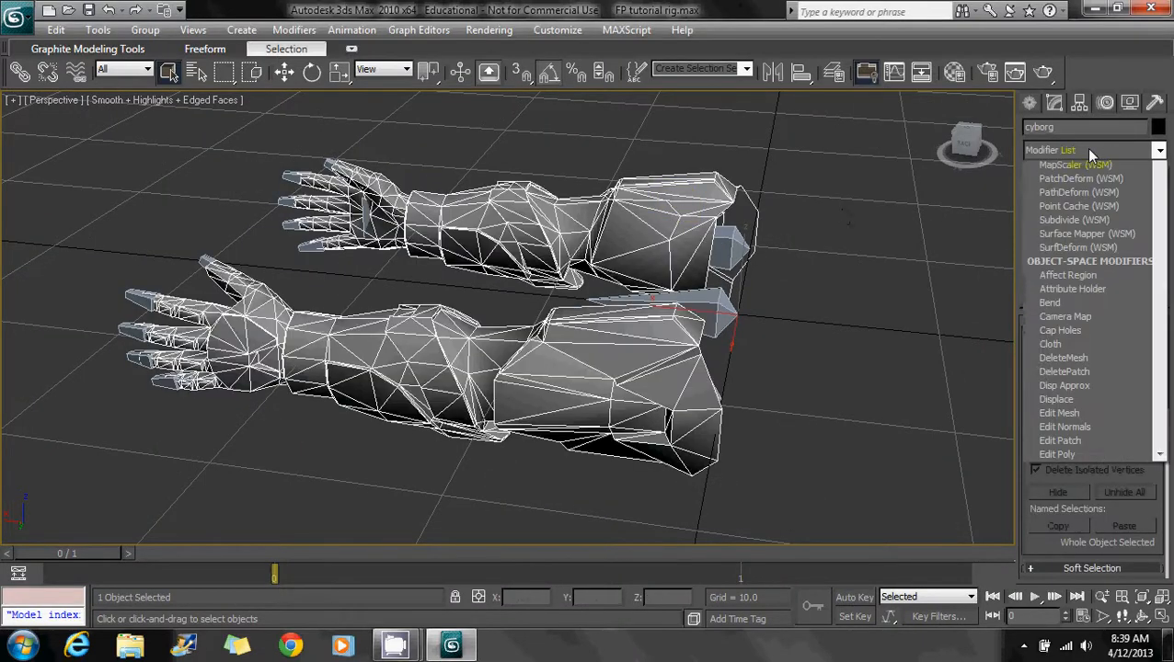
{"action": "type", "text": "skin"}
{"action": "key", "text": "Return"}
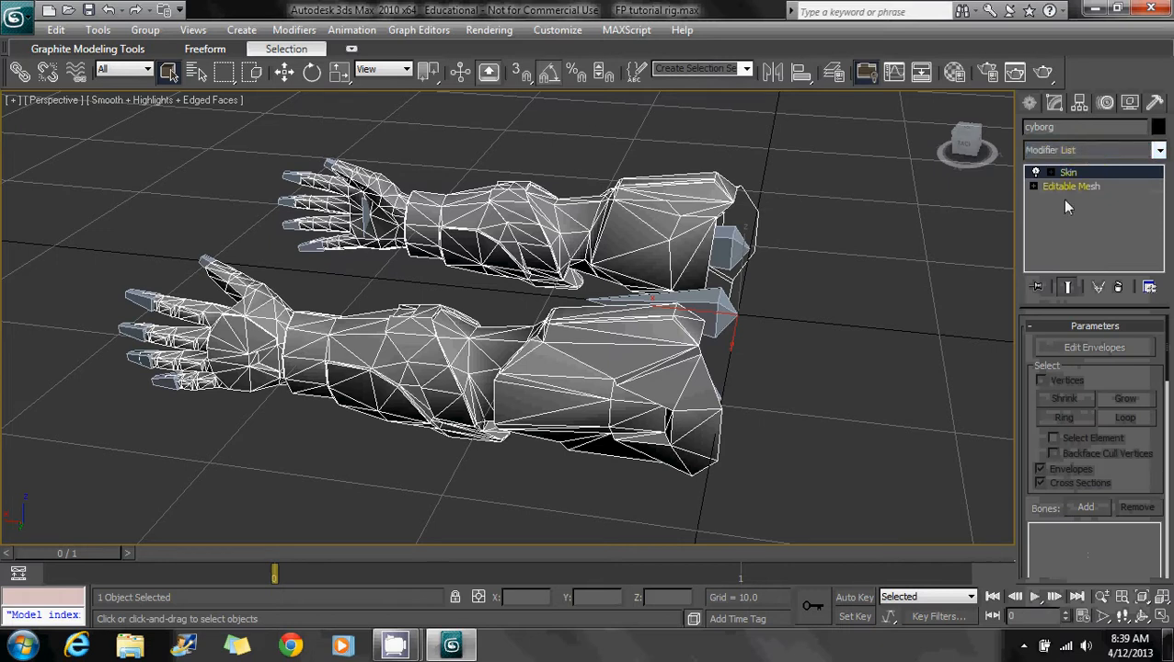
Step: Turn on envelope editing and add every listed frame bone, from frame bone24 to frame r thumb tip, to the Skin modifier
{"action": "left_click", "coordinate": [1110, 349]}
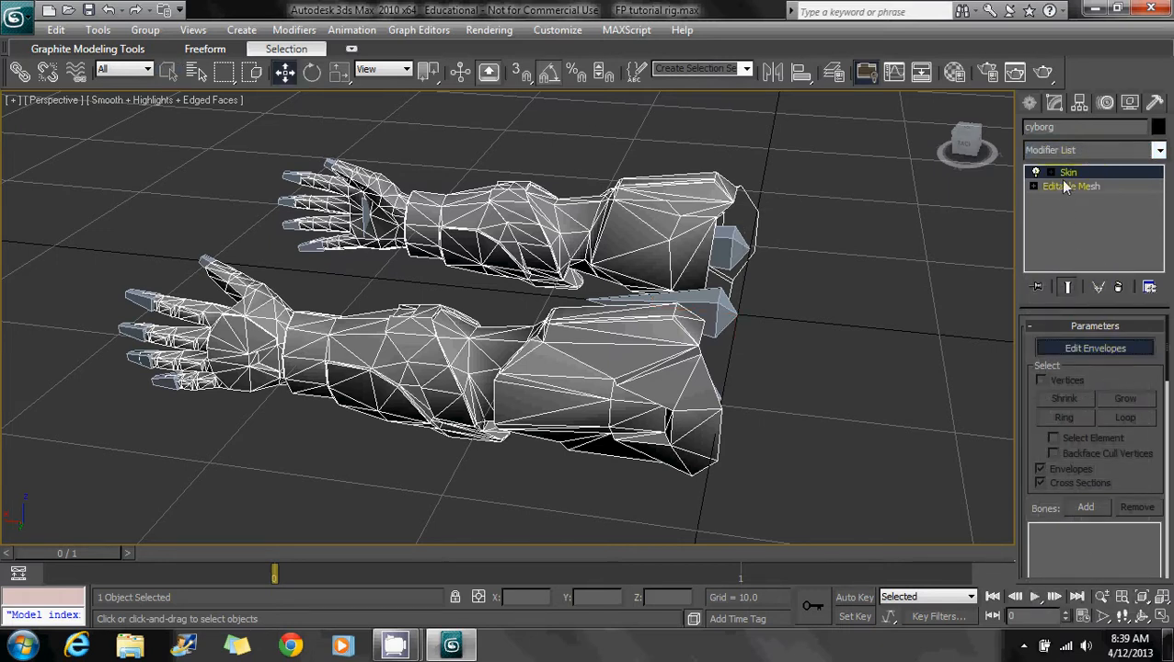
{"action": "scroll", "coordinate": [1131, 382], "scroll_direction": "down", "scroll_amount": 5}
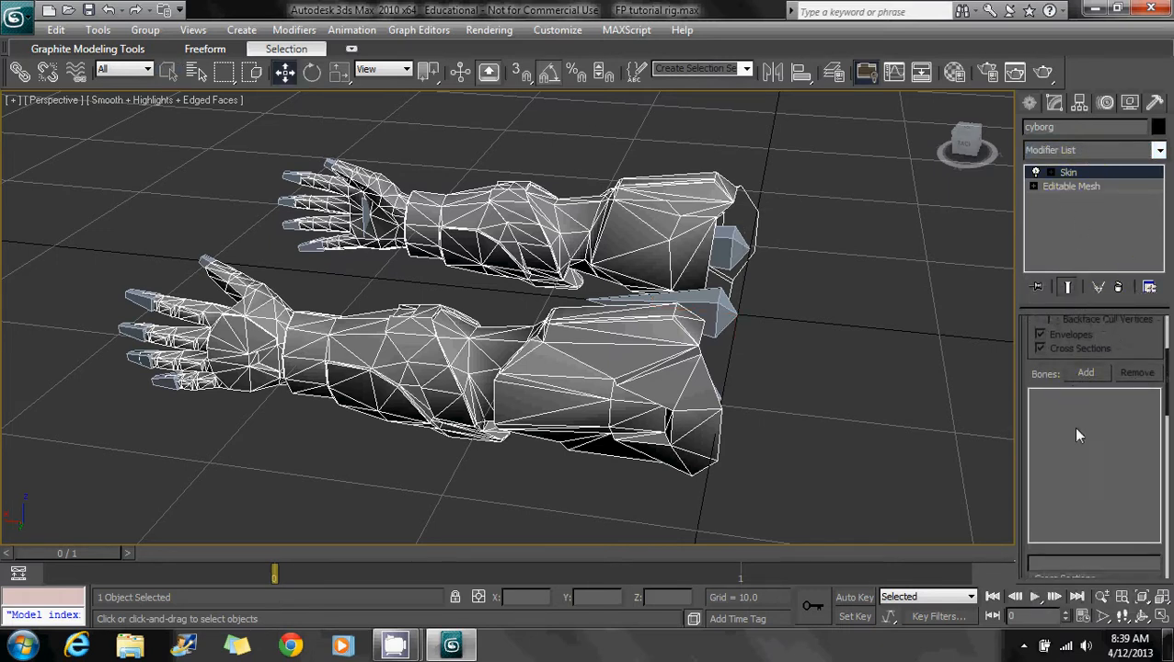
{"action": "left_click", "coordinate": [1088, 372]}
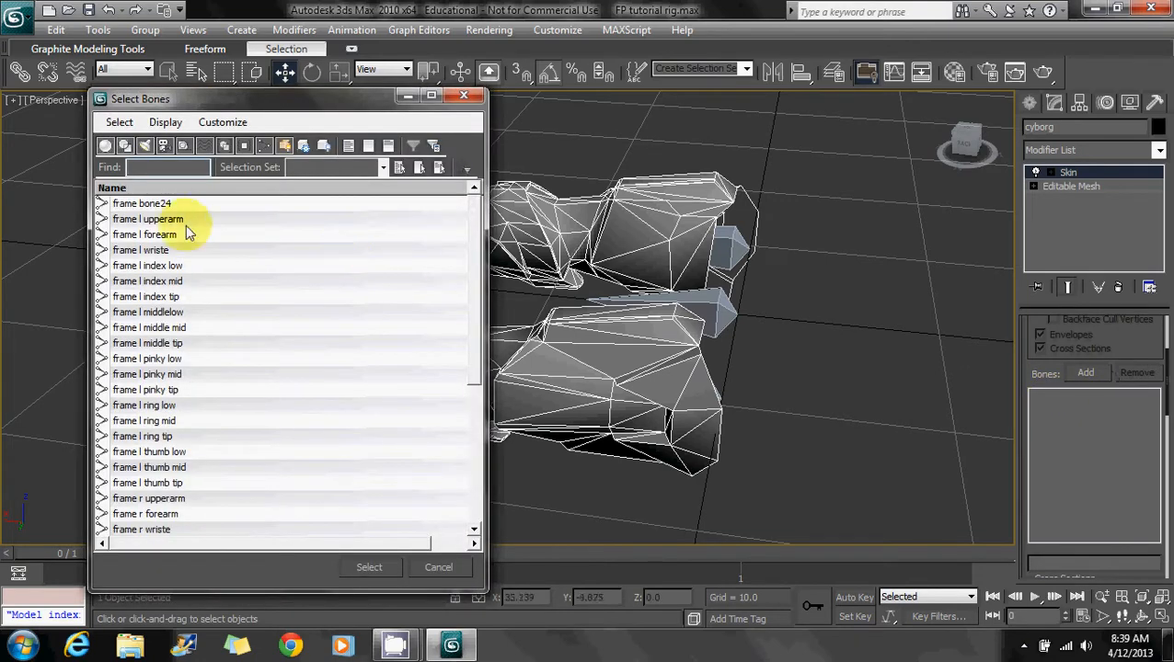
{"action": "left_click_drag", "start_coordinate": [177, 203], "coordinate": [204, 524]}
{"action": "left_click", "coordinate": [369, 567]}
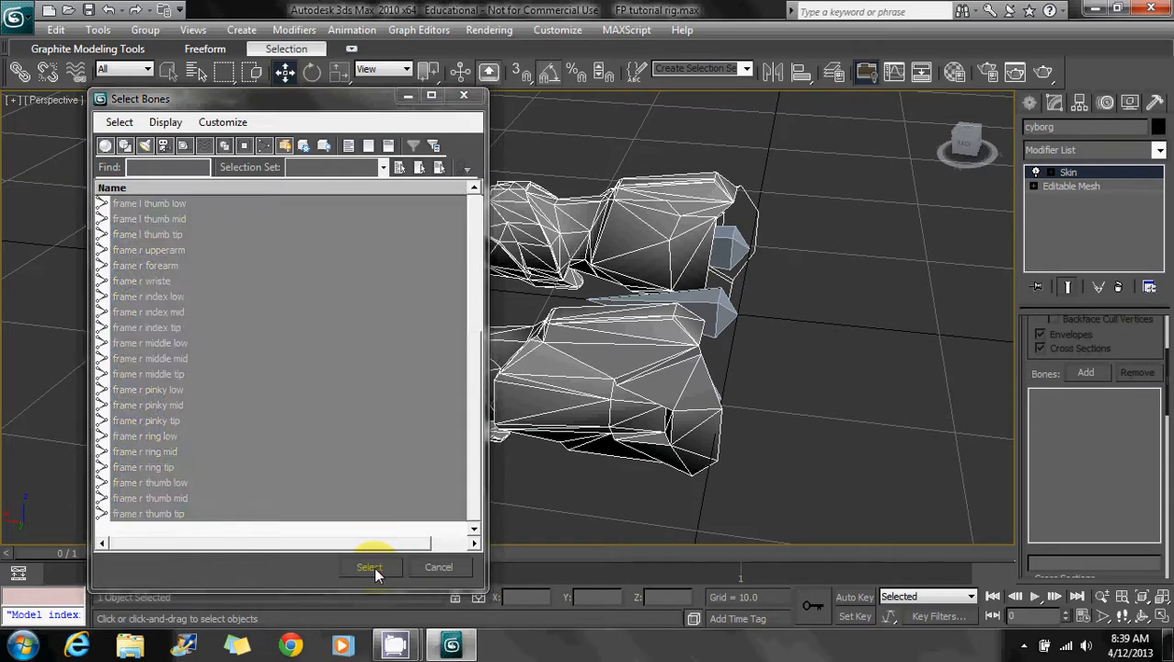
Step: Enable vertex selection in the Skin modifier and open the Weight Tool
{"action": "left_click_drag", "start_coordinate": [1153, 515], "coordinate": [1152, 406]}
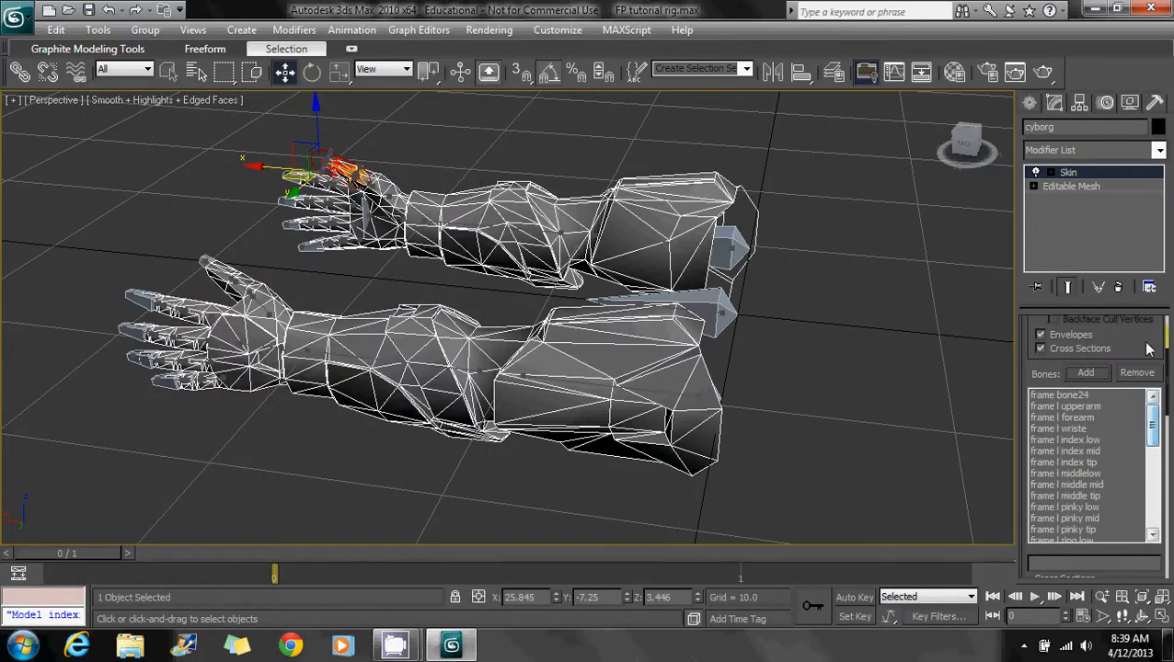
{"action": "mouse_move", "coordinate": [1142, 344]}
{"action": "left_mouse_down"}
{"action": "mouse_move", "coordinate": [1140, 448]}
{"action": "mouse_move", "coordinate": [1128, 3]}
{"action": "left_mouse_up"}
{"action": "left_click", "coordinate": [1042, 348]}
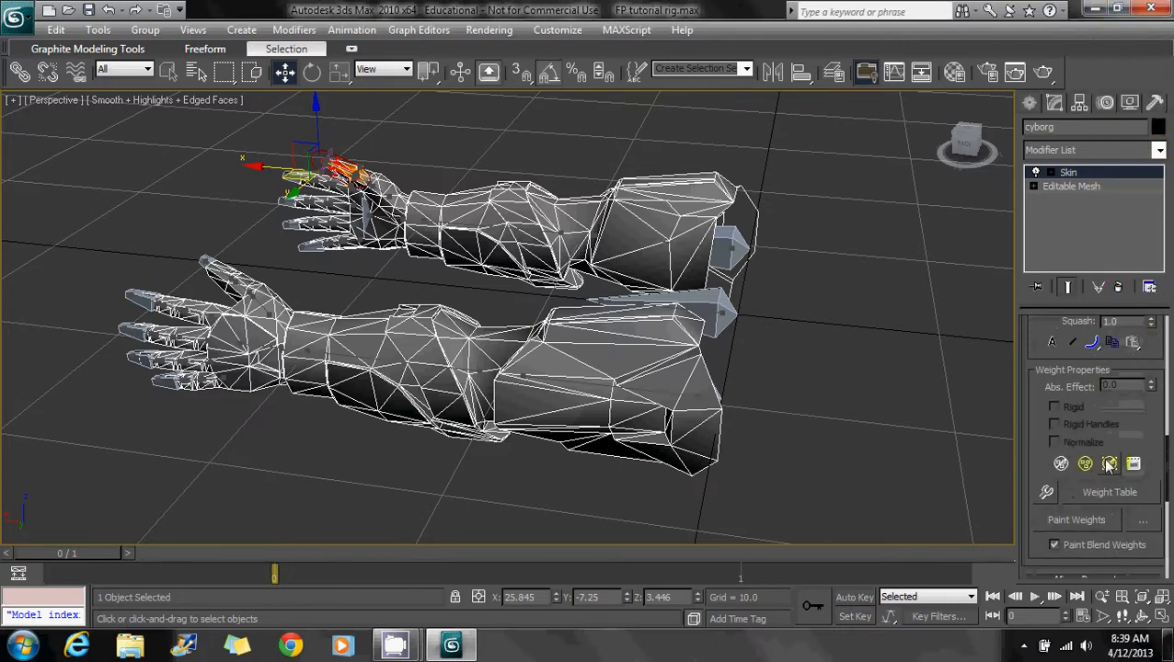
{"action": "left_click", "coordinate": [1045, 494]}
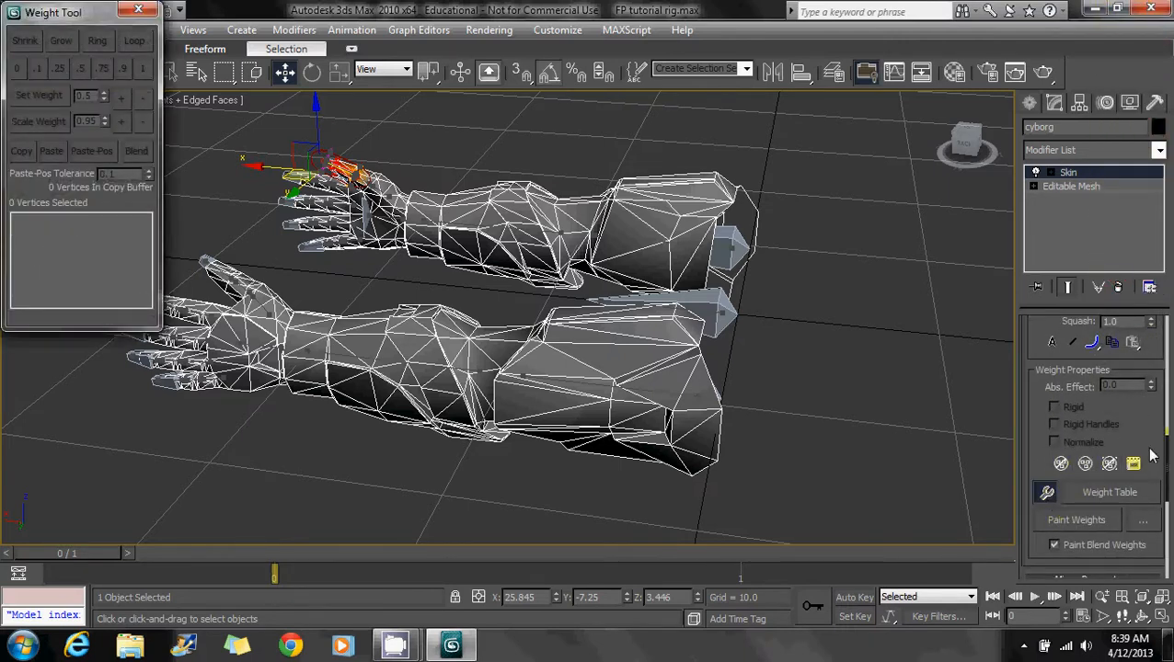
Step: Choose the frame l upperarm bone for weighting and select a first block of vertices on the left upper arm
{"action": "scroll", "coordinate": [1149, 457], "scroll_direction": "up", "scroll_amount": 3}
{"action": "left_click_drag", "start_coordinate": [1158, 395], "coordinate": [1156, 549]}
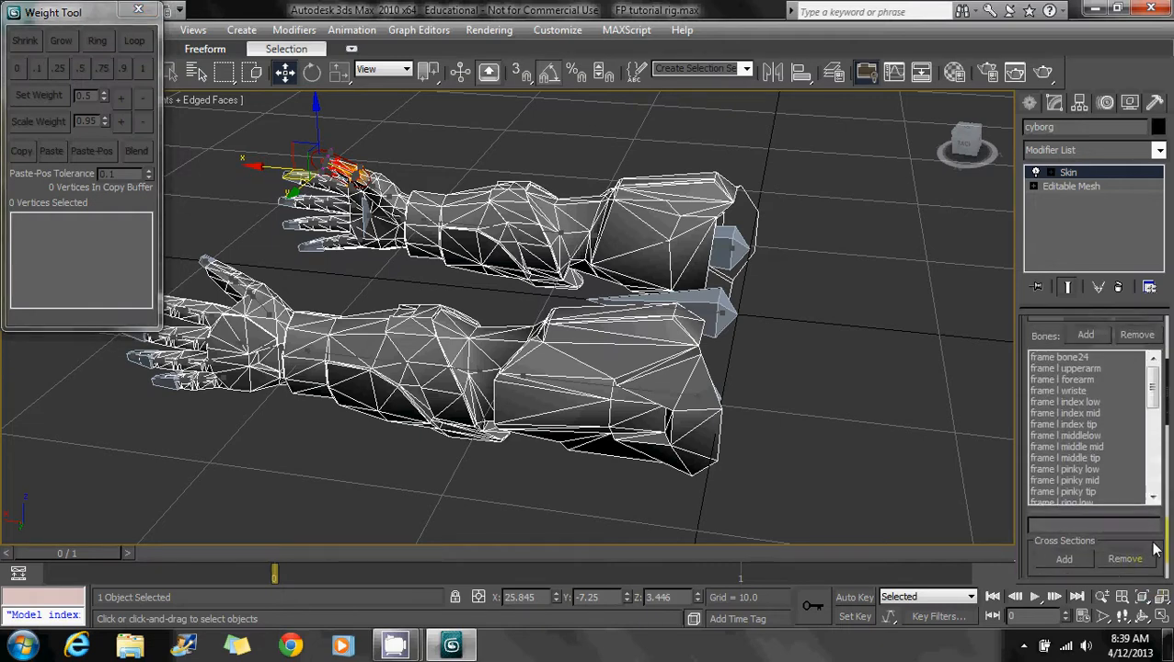
{"action": "left_click", "coordinate": [1067, 357]}
{"action": "middle_click_drag", "start_coordinate": [861, 359], "coordinate": [656, 338], "text": "alt"}
{"action": "left_click", "coordinate": [1089, 370]}
{"action": "scroll", "coordinate": [717, 284], "scroll_direction": "up", "scroll_amount": 3}
{"action": "left_click_drag", "start_coordinate": [480, 259], "coordinate": [783, 358]}
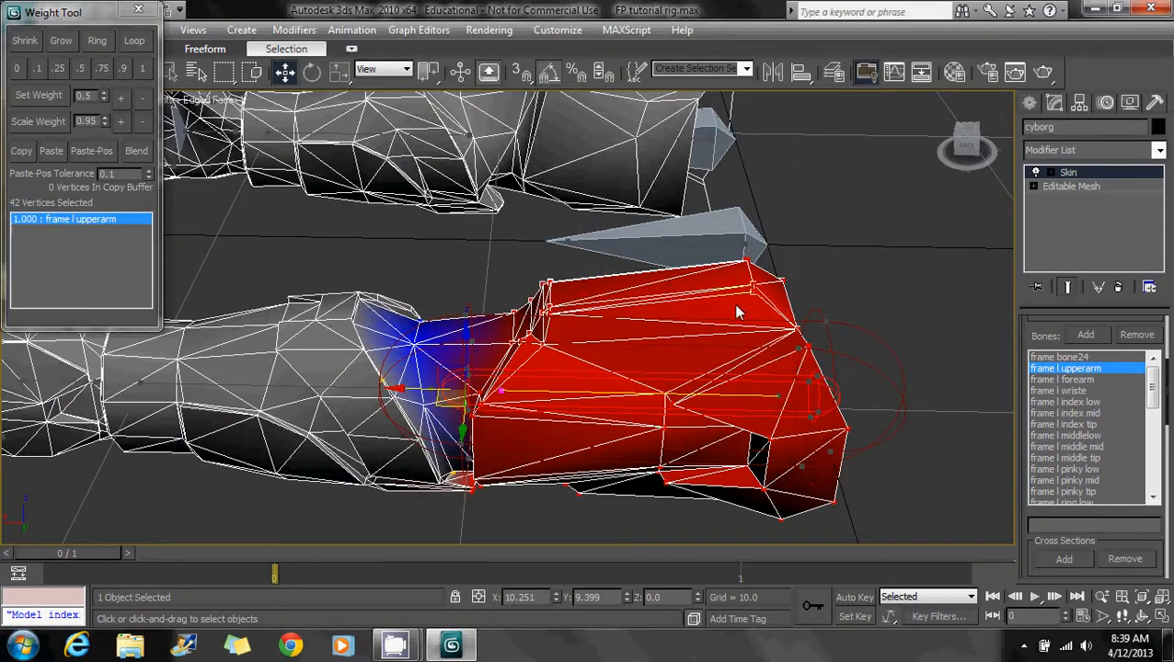
Step: Extend the selection to the remaining left upper arm vertices on all sides and set their weight to 1
{"action": "left_click_drag", "start_coordinate": [708, 239], "coordinate": [883, 551], "text": "ctrl"}
{"action": "middle_click_drag", "start_coordinate": [808, 383], "coordinate": [754, 337]}
{"action": "left_click_drag", "start_coordinate": [541, 276], "coordinate": [841, 522], "text": "ctrl"}
{"action": "middle_click_drag", "start_coordinate": [580, 341], "coordinate": [711, 346]}
{"action": "left_click_drag", "start_coordinate": [551, 254], "coordinate": [662, 403], "text": "ctrl"}
{"action": "middle_click_drag", "start_coordinate": [655, 391], "coordinate": [466, 231], "text": "alt"}
{"action": "left_click_drag", "start_coordinate": [362, 219], "coordinate": [435, 309], "text": "ctrl"}
{"action": "left_click_drag", "start_coordinate": [397, 192], "coordinate": [498, 270], "text": "ctrl"}
{"action": "middle_click_drag", "start_coordinate": [610, 238], "coordinate": [579, 193], "text": "alt"}
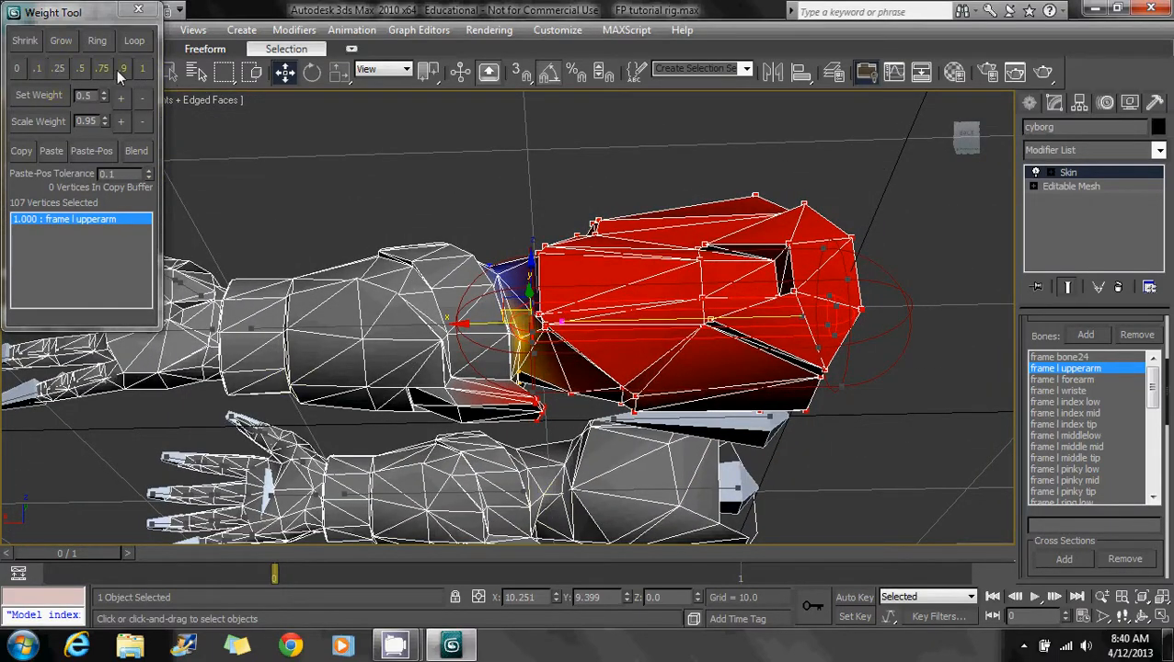
{"action": "left_click", "coordinate": [145, 68]}
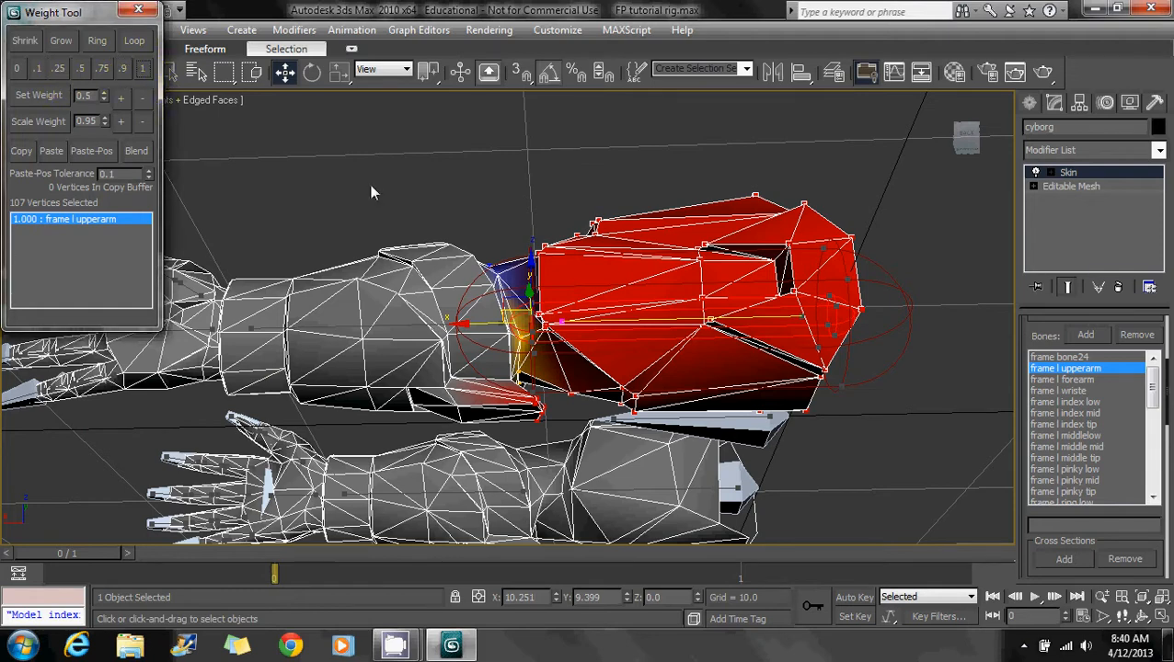
{"action": "middle_click_drag", "start_coordinate": [370, 192], "coordinate": [337, 184], "text": "alt"}
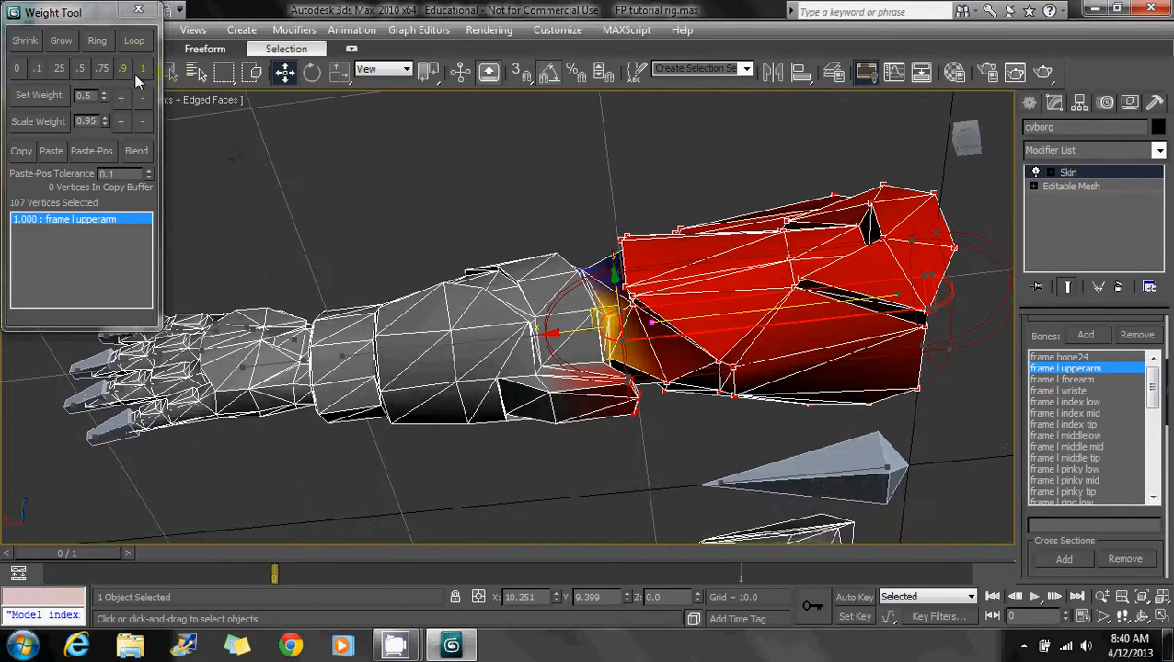
Step: Set the Skin modifier's bone affect limit to 2 in the advanced parameters
{"action": "left_click_drag", "start_coordinate": [1167, 393], "coordinate": [1160, 591]}
{"action": "left_click", "coordinate": [1111, 550]}
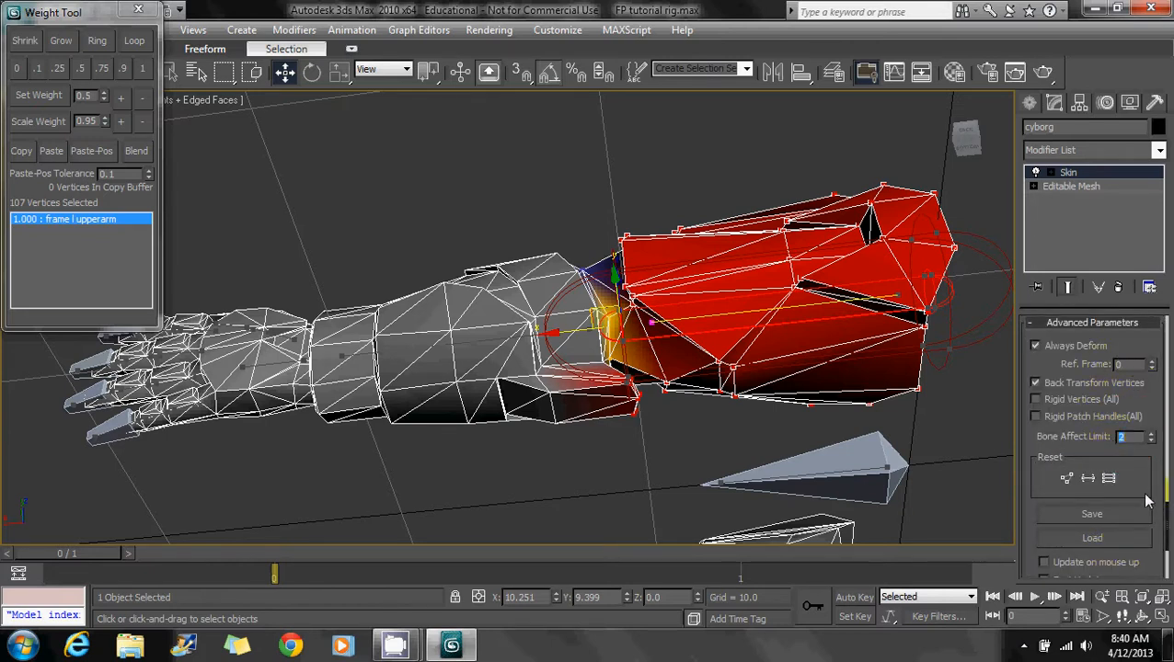
{"action": "left_click_drag", "start_coordinate": [1164, 520], "coordinate": [1170, 353]}
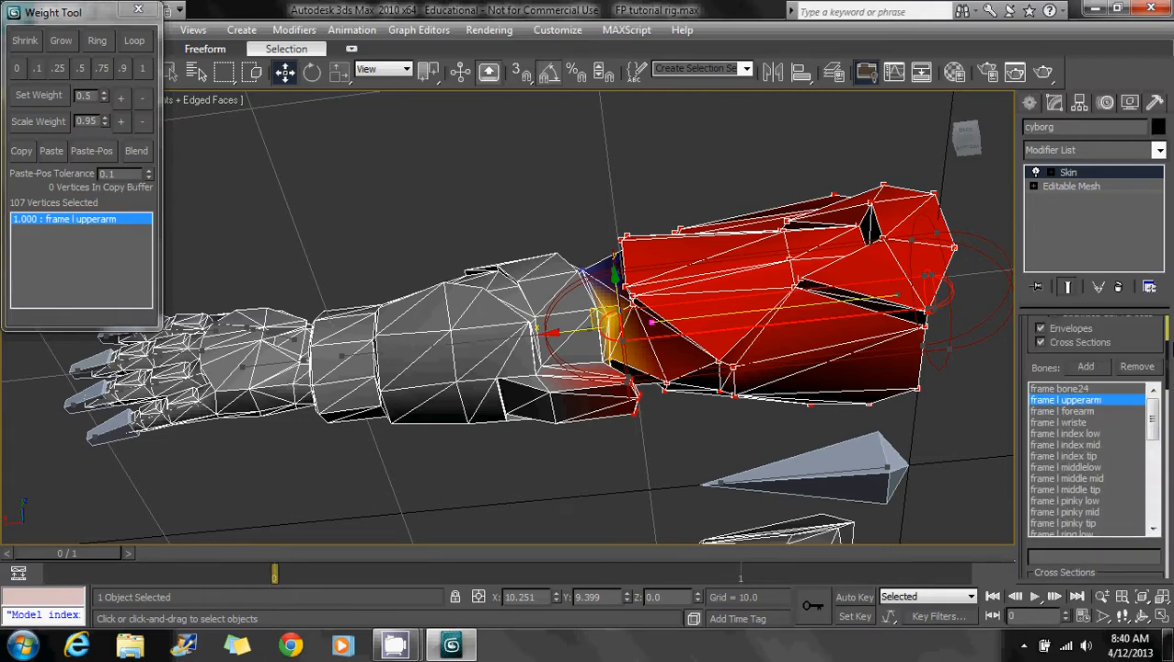
Step: Choose the frame l forearm bone and select the left forearm vertices near the elbow
{"action": "middle_click_drag", "start_coordinate": [722, 252], "coordinate": [632, 264], "text": "alt"}
{"action": "left_click", "coordinate": [1084, 413]}
{"action": "left_click_drag", "start_coordinate": [509, 322], "coordinate": [510, 324]}
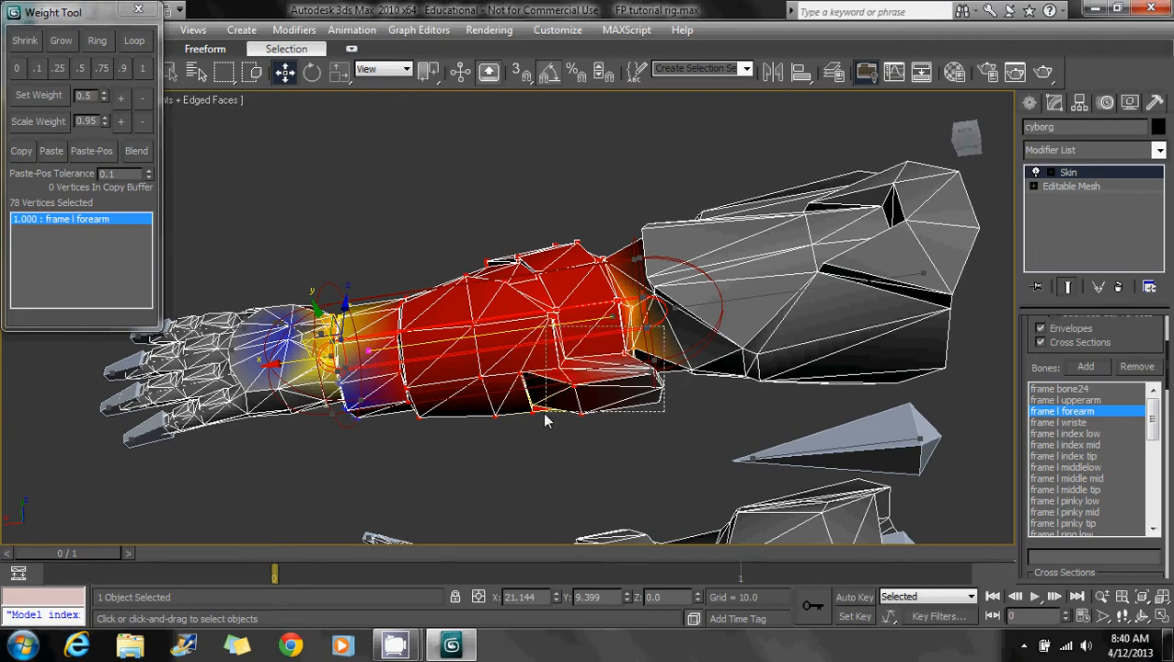
{"action": "left_click_drag", "start_coordinate": [544, 414], "coordinate": [544, 413]}
{"action": "middle_click_drag", "start_coordinate": [472, 349], "coordinate": [516, 320], "text": "alt"}
{"action": "mouse_move", "coordinate": [476, 214]}
{"action": "left_mouse_down"}
{"action": "mouse_move", "coordinate": [598, 410]}
{"action": "mouse_move", "coordinate": [663, 458]}
{"action": "left_mouse_up"}
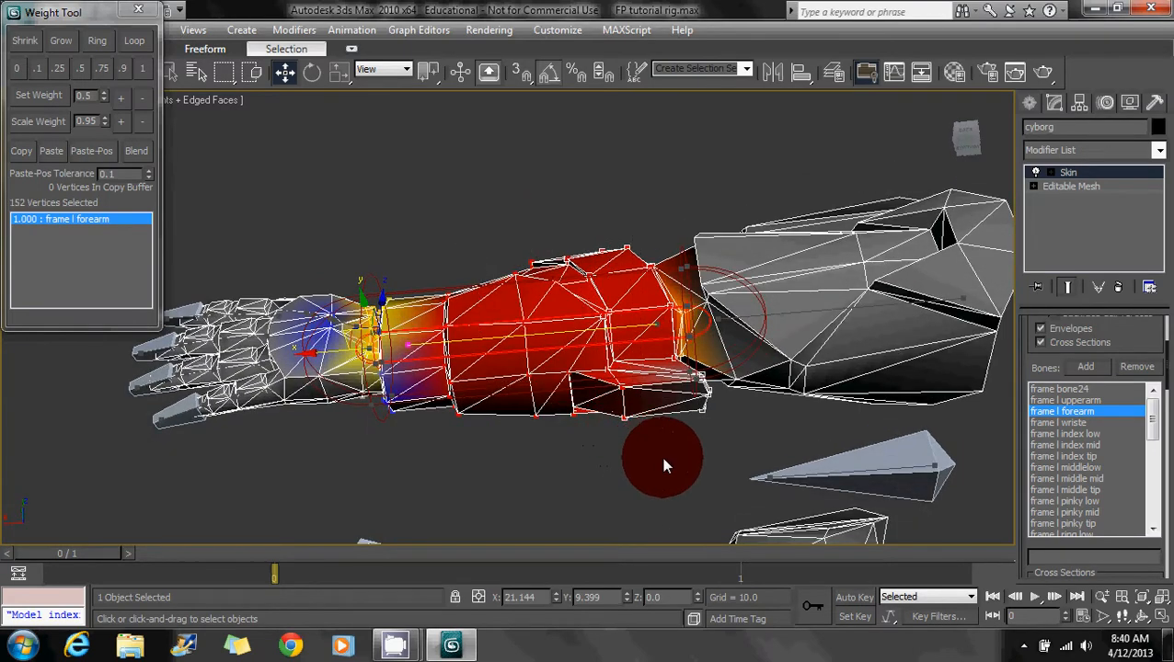
Step: Extend the vertex selection around the whole left forearm down to the wrist cuff
{"action": "middle_click_drag", "start_coordinate": [588, 405], "coordinate": [514, 316], "text": "alt"}
{"action": "left_click_drag", "start_coordinate": [482, 227], "coordinate": [644, 471], "text": "ctrl"}
{"action": "middle_click_drag", "start_coordinate": [654, 414], "coordinate": [543, 298], "text": "alt"}
{"action": "middle_click_drag", "start_coordinate": [453, 424], "coordinate": [450, 285], "text": "alt"}
{"action": "scroll", "coordinate": [570, 294], "scroll_direction": "up", "scroll_amount": 4}
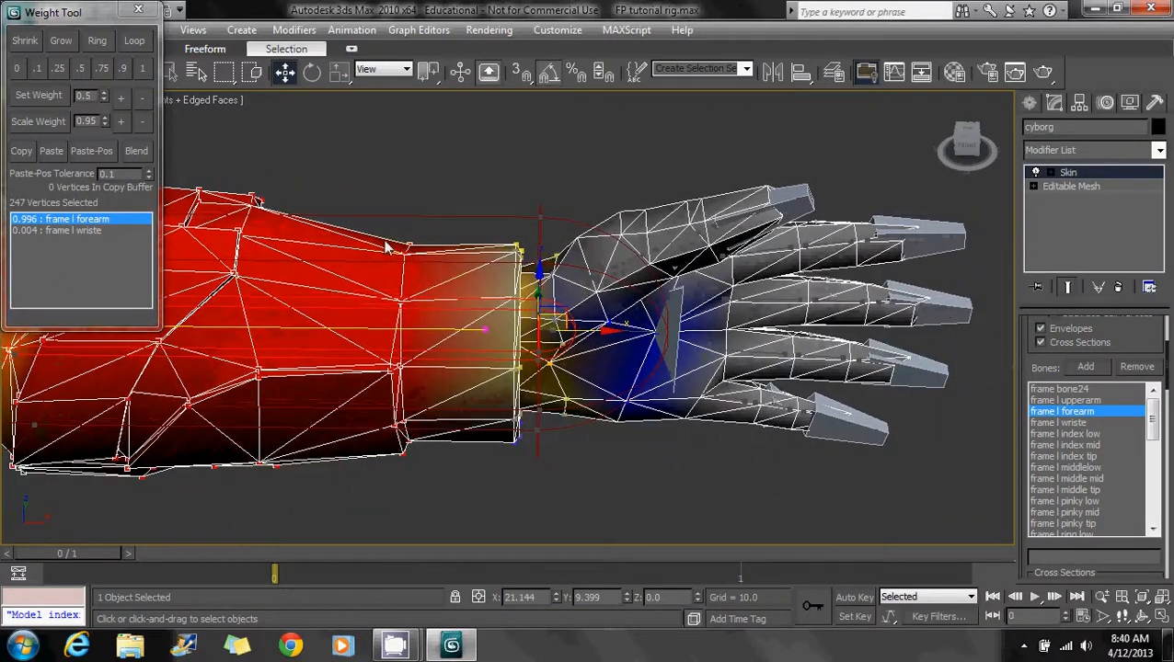
{"action": "left_click_drag", "start_coordinate": [373, 174], "coordinate": [509, 429]}
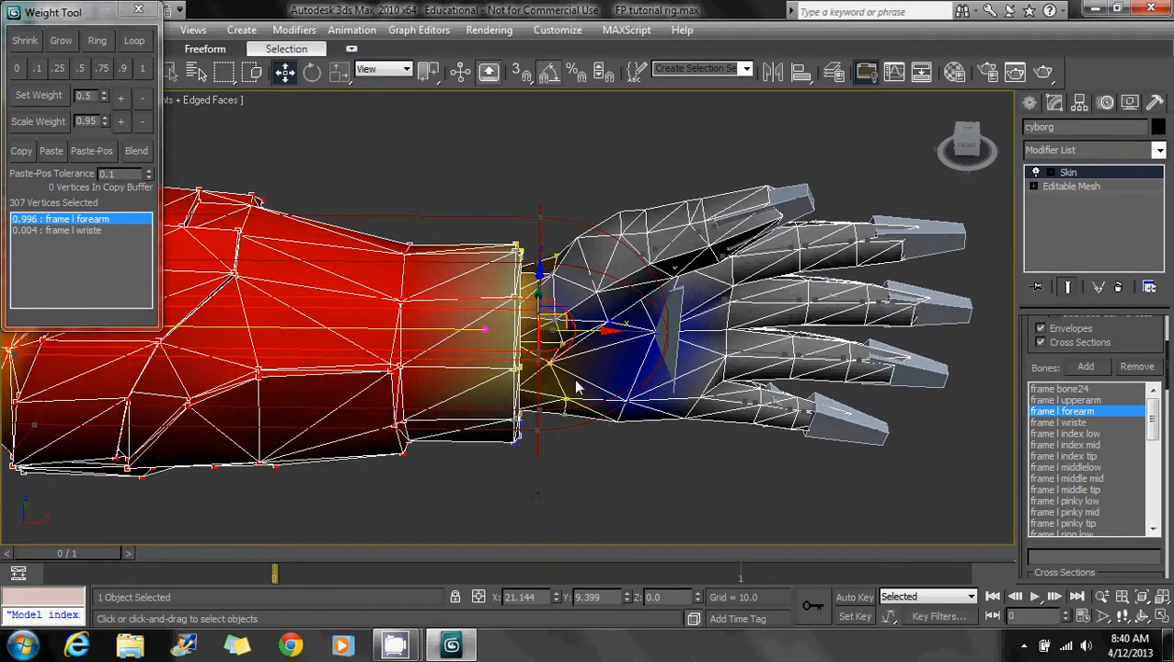
Step: Deselect the hand vertices inside the left wrist cuff and set the remaining forearm vertices' weight to 1
{"action": "middle_click_drag", "start_coordinate": [576, 387], "coordinate": [586, 341], "text": "alt"}
{"action": "scroll", "coordinate": [586, 341], "scroll_direction": "up", "scroll_amount": 3}
{"action": "left_click", "coordinate": [492, 352], "text": "alt"}
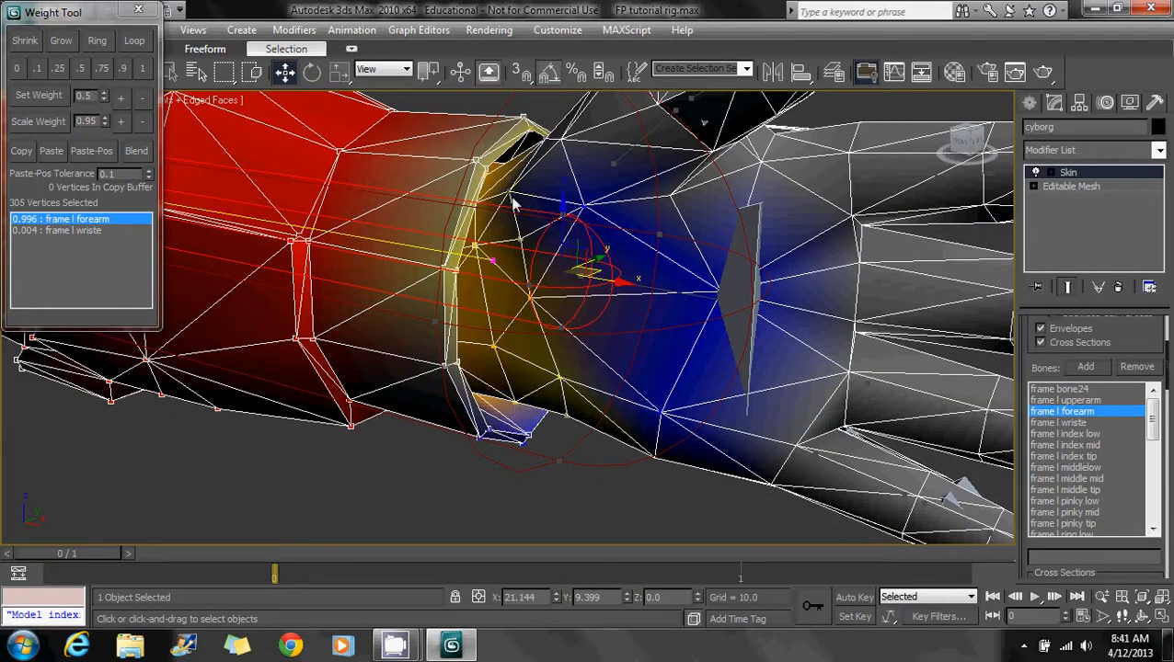
{"action": "mouse_move", "coordinate": [504, 248]}
{"action": "middle_mouse_down", "text": "alt"}
{"action": "mouse_move", "coordinate": [495, 299]}
{"action": "mouse_move", "coordinate": [357, 333]}
{"action": "mouse_move", "coordinate": [485, 318]}
{"action": "mouse_move", "coordinate": [521, 287]}
{"action": "mouse_move", "coordinate": [435, 294]}
{"action": "mouse_move", "coordinate": [493, 308]}
{"action": "mouse_move", "coordinate": [489, 248]}
{"action": "middle_mouse_up", "text": "alt"}
{"action": "left_click", "coordinate": [495, 299], "text": "alt"}
{"action": "left_click", "coordinate": [404, 309], "text": "alt"}
{"action": "scroll", "coordinate": [492, 306], "scroll_direction": "up", "scroll_amount": 3}
{"action": "left_click", "coordinate": [435, 296], "text": "alt"}
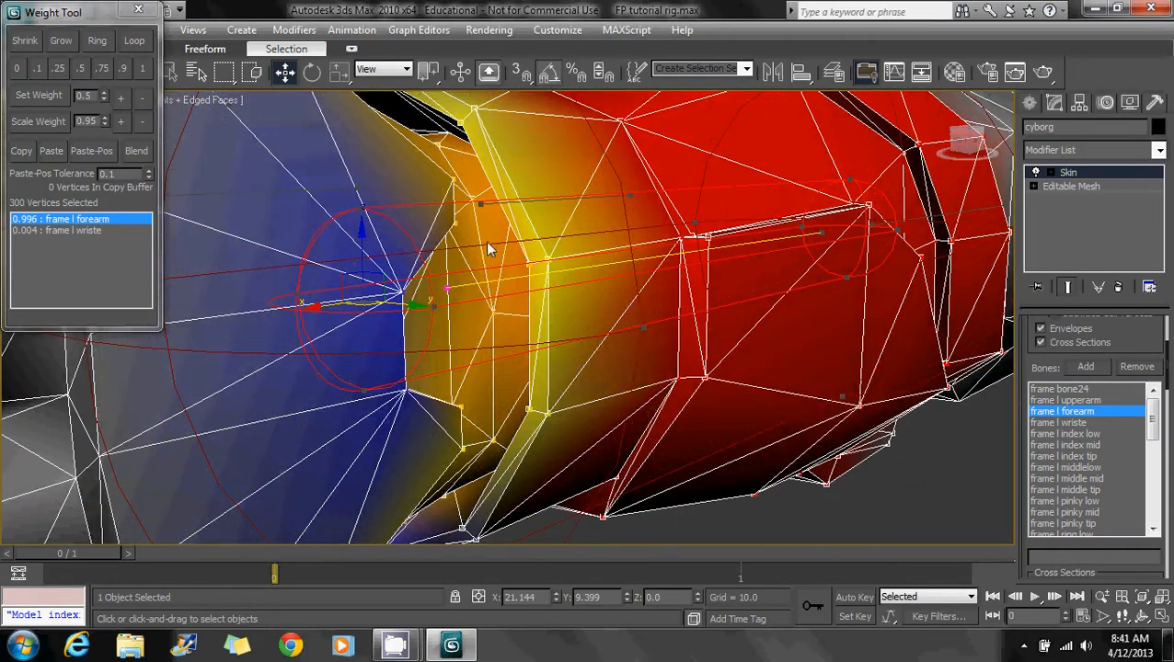
{"action": "left_click", "coordinate": [490, 315], "text": "alt"}
{"action": "middle_click_drag", "start_coordinate": [490, 310], "coordinate": [565, 326], "text": "alt"}
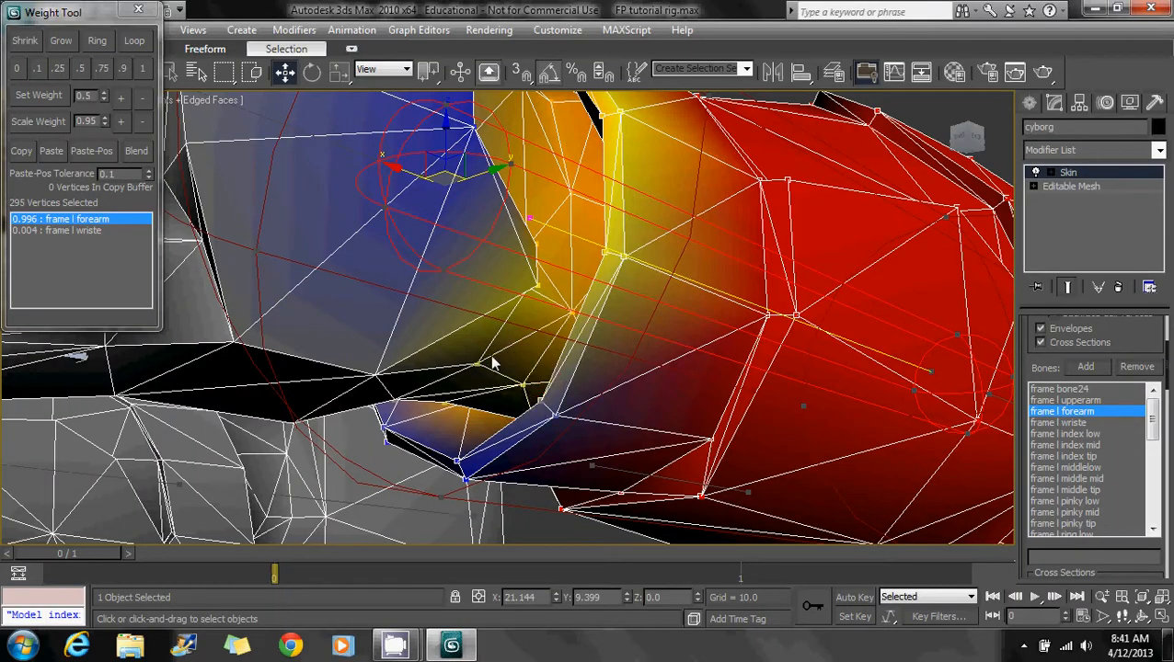
{"action": "middle_click_drag", "start_coordinate": [492, 363], "coordinate": [676, 386], "text": "alt"}
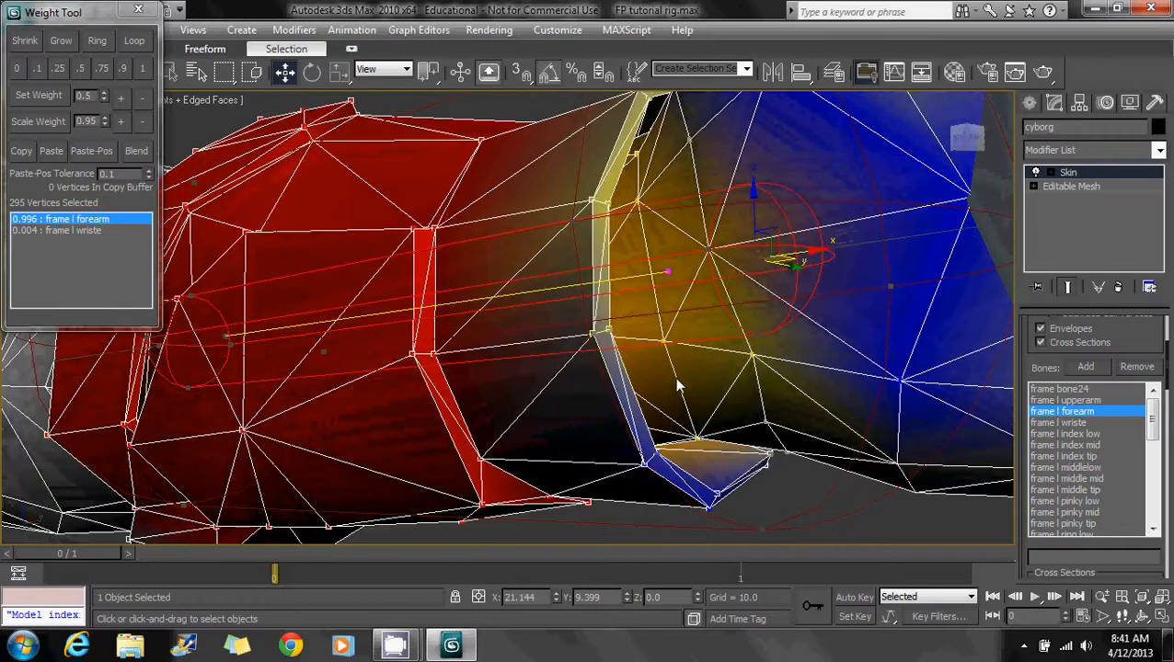
{"action": "left_click", "coordinate": [142, 68]}
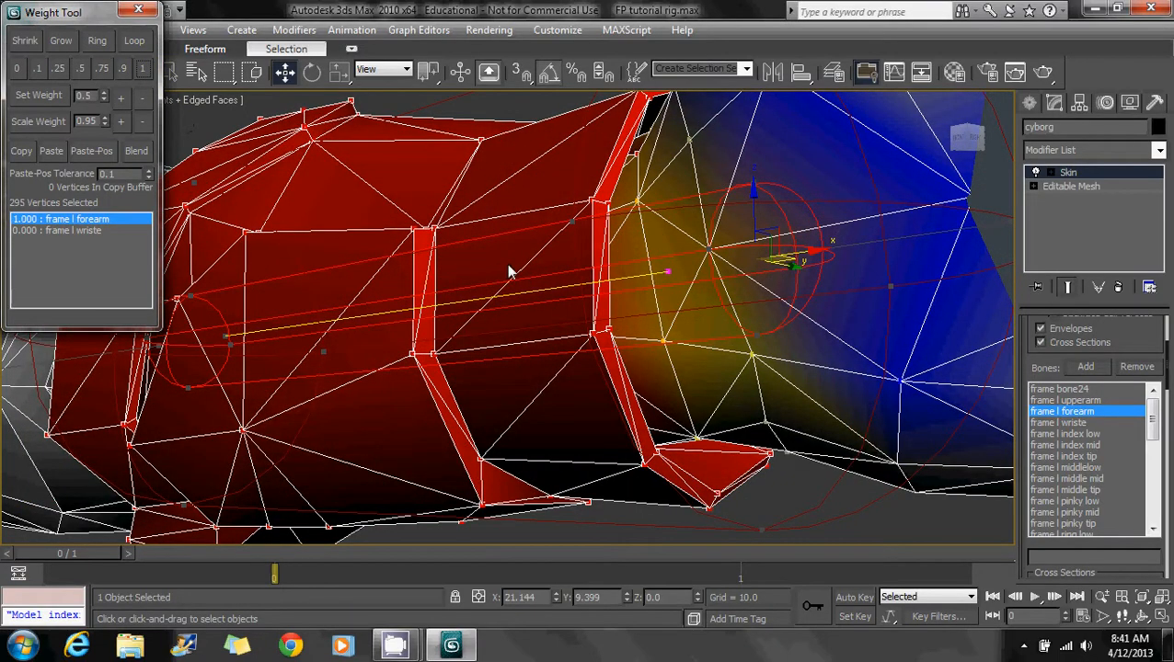
Step: Undo the forearm weighting and reapply a weight of 1 without the stray vertex beside the left wrist cuff
{"action": "mouse_move", "coordinate": [508, 269]}
{"action": "middle_mouse_down", "text": "alt"}
{"action": "mouse_move", "coordinate": [467, 278]}
{"action": "mouse_move", "coordinate": [490, 280]}
{"action": "mouse_move", "coordinate": [519, 260]}
{"action": "middle_mouse_up", "text": "alt"}
{"action": "key", "text": "ctrl+z"}
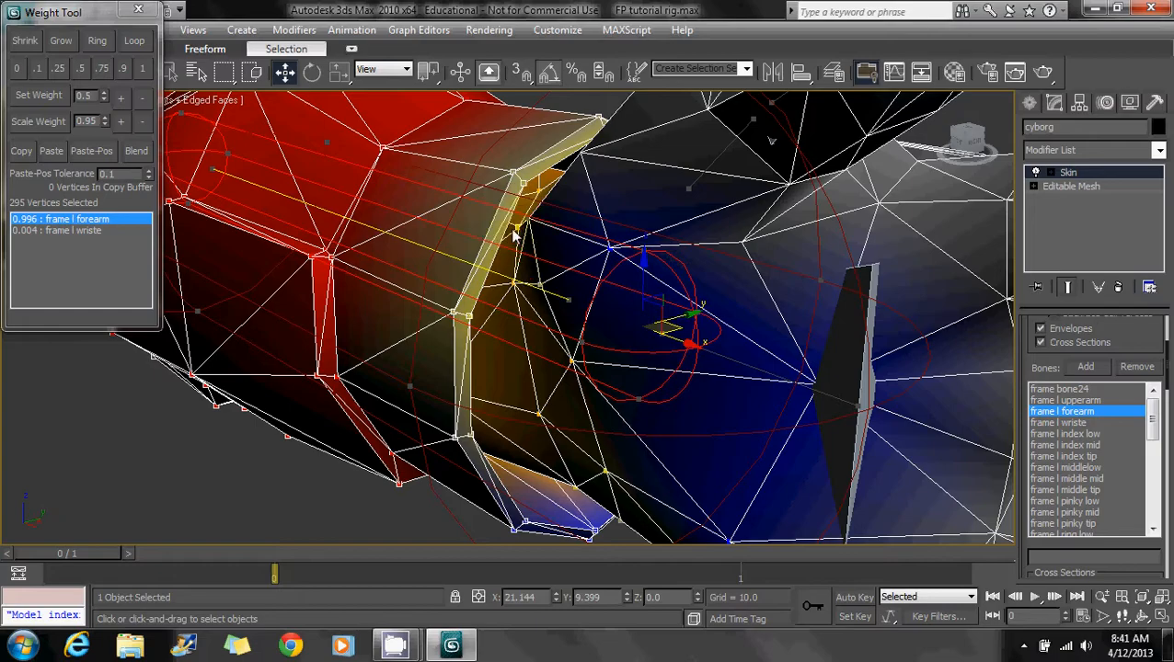
{"action": "left_click", "coordinate": [141, 68]}
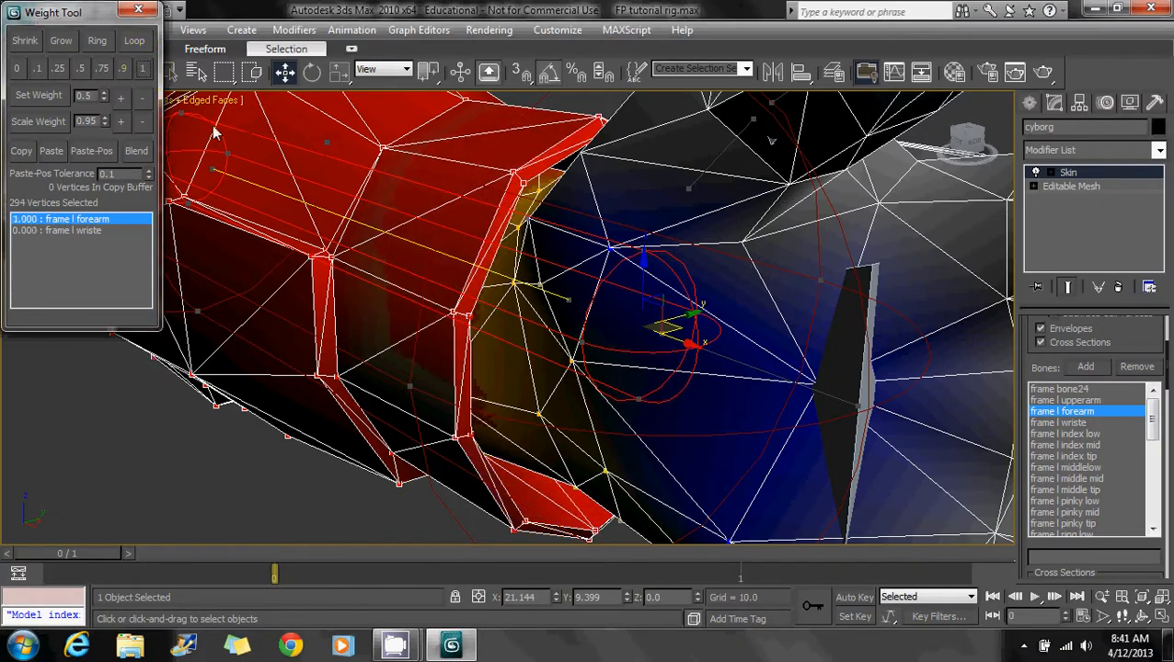
{"action": "middle_click_drag", "start_coordinate": [478, 267], "coordinate": [552, 352], "text": "alt"}
{"action": "scroll", "coordinate": [580, 308], "scroll_direction": "down", "scroll_amount": 4}
{"action": "scroll", "coordinate": [668, 327], "scroll_direction": "up", "scroll_amount": 3}
{"action": "scroll", "coordinate": [642, 351], "scroll_direction": "up", "scroll_amount": 3}
{"action": "scroll", "coordinate": [649, 349], "scroll_direction": "down", "scroll_amount": 2}
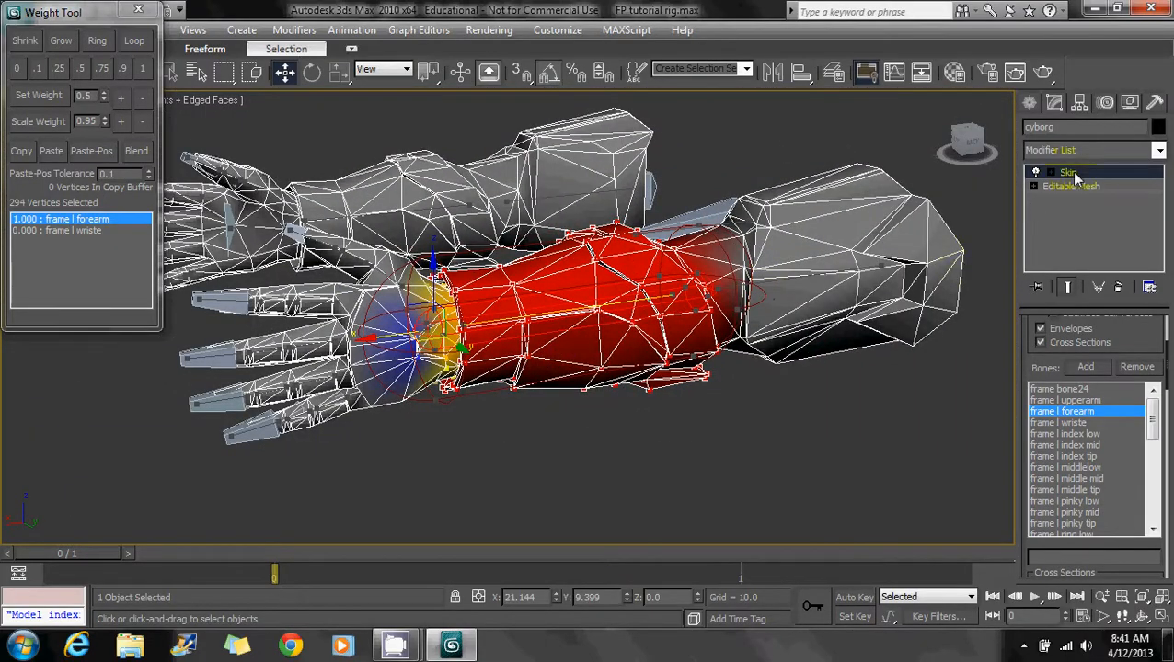
Step: Leave envelope editing, select the left upper arm bone and rotate it -10 degrees about Y to test the deformation
{"action": "left_click", "coordinate": [1074, 174]}
{"action": "left_click", "coordinate": [851, 147]}
{"action": "middle_click_drag", "start_coordinate": [793, 160], "coordinate": [662, 320], "text": "alt"}
{"action": "left_click", "coordinate": [662, 319]}
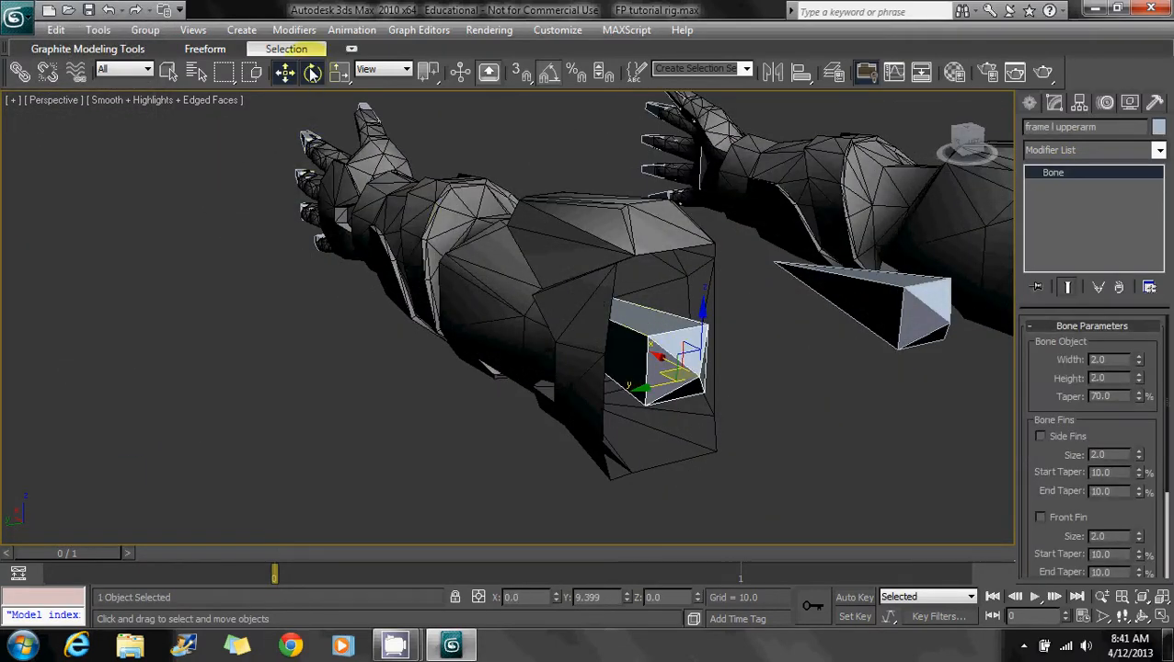
{"action": "left_click", "coordinate": [313, 74]}
{"action": "middle_click_drag", "start_coordinate": [423, 170], "coordinate": [533, 198], "text": "alt"}
{"action": "mouse_move", "coordinate": [872, 290]}
{"action": "left_mouse_down"}
{"action": "mouse_move", "coordinate": [902, 322]}
{"action": "mouse_move", "coordinate": [893, 296]}
{"action": "left_mouse_up"}
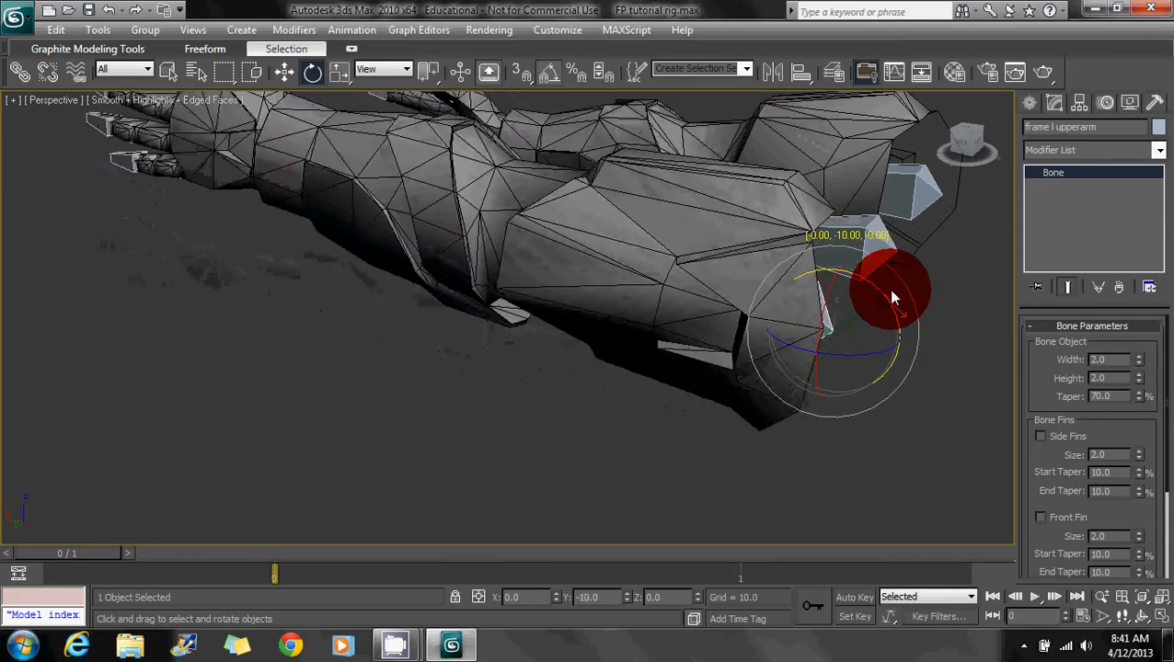
Step: Check the bent arm, undo the test rotation and reselect the cyborg mesh
{"action": "middle_click_drag", "start_coordinate": [893, 296], "coordinate": [773, 270], "text": "alt"}
{"action": "left_click", "coordinate": [490, 264]}
{"action": "middle_click_drag", "start_coordinate": [490, 264], "coordinate": [609, 250], "text": "alt"}
{"action": "left_click_drag", "start_coordinate": [609, 250], "coordinate": [631, 296]}
{"action": "key", "text": "ctrl+z"}
{"action": "middle_click_drag", "start_coordinate": [550, 336], "coordinate": [680, 337], "text": "alt"}
{"action": "left_click", "coordinate": [810, 238]}
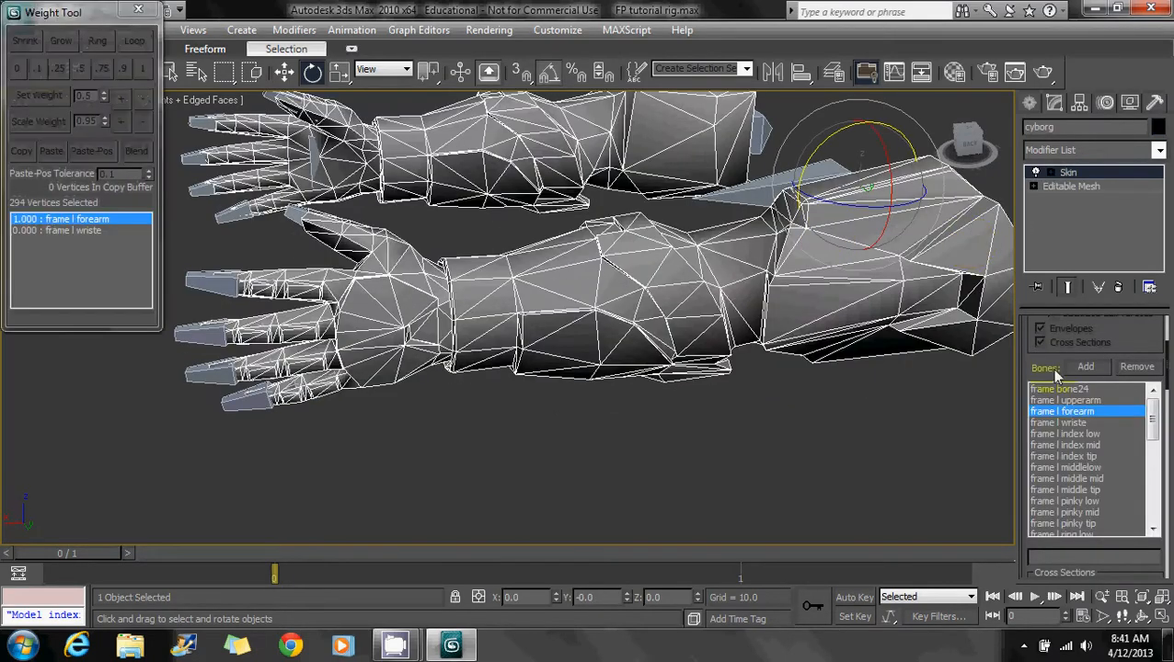
Step: Choose the frame l wriste bone for envelope editing and select a first group of left palm vertices
{"action": "left_click", "coordinate": [1065, 423]}
{"action": "scroll", "coordinate": [478, 267], "scroll_direction": "up", "scroll_amount": 5}
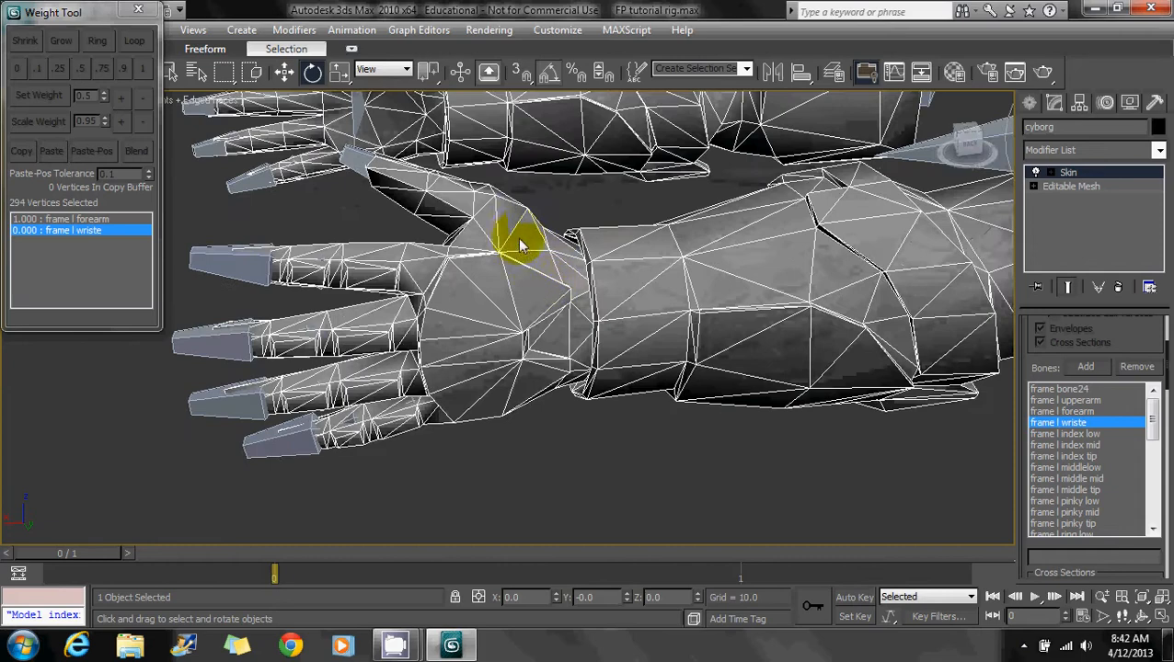
{"action": "mouse_move", "coordinate": [1141, 349]}
{"action": "left_mouse_down"}
{"action": "mouse_move", "coordinate": [1136, 487]}
{"action": "mouse_move", "coordinate": [1125, 340]}
{"action": "mouse_move", "coordinate": [1123, 351]}
{"action": "left_mouse_up"}
{"action": "left_click", "coordinate": [1091, 349]}
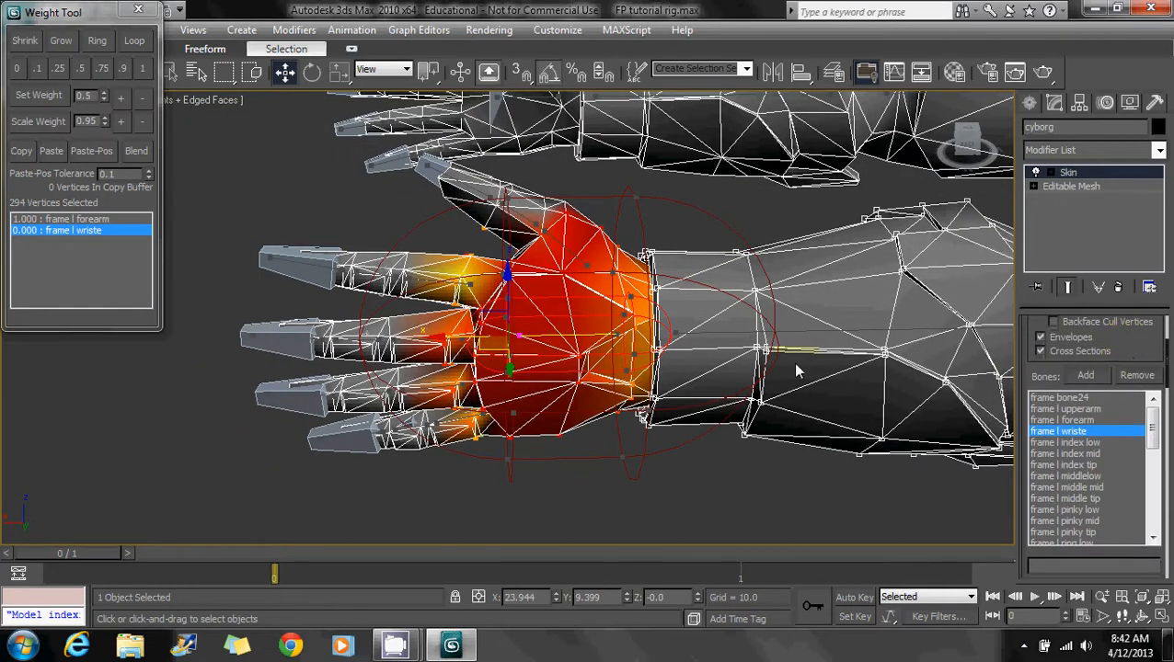
{"action": "middle_click_drag", "start_coordinate": [562, 322], "coordinate": [592, 232], "text": "alt"}
{"action": "scroll", "coordinate": [590, 261], "scroll_direction": "up", "scroll_amount": 3}
{"action": "left_click_drag", "start_coordinate": [610, 170], "coordinate": [525, 333]}
{"action": "scroll", "coordinate": [581, 277], "scroll_direction": "down", "scroll_amount": 1}
{"action": "middle_click_drag", "start_coordinate": [583, 279], "coordinate": [612, 310], "text": "alt"}
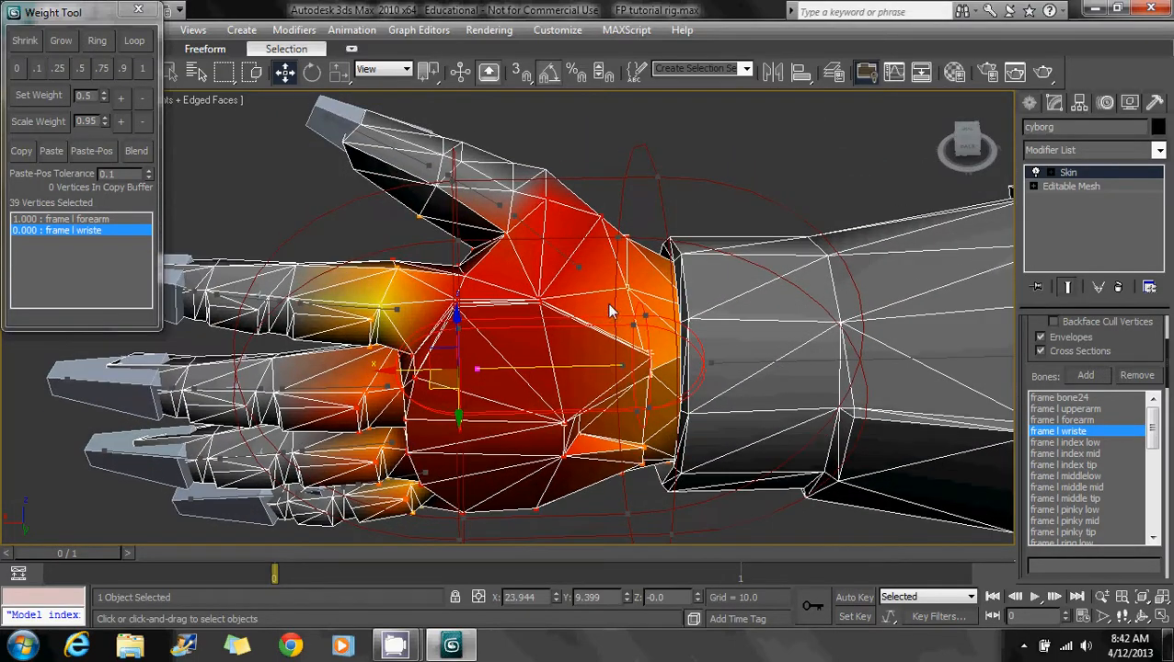
Step: Extend the vertex selection over the left thumb, fingers and the rest of the palm
{"action": "scroll", "coordinate": [608, 309], "scroll_direction": "down", "scroll_amount": 2}
{"action": "left_click_drag", "start_coordinate": [322, 148], "coordinate": [541, 366], "text": "ctrl"}
{"action": "middle_click_drag", "start_coordinate": [366, 327], "coordinate": [318, 209], "text": "alt"}
{"action": "left_click_drag", "start_coordinate": [319, 208], "coordinate": [410, 376]}
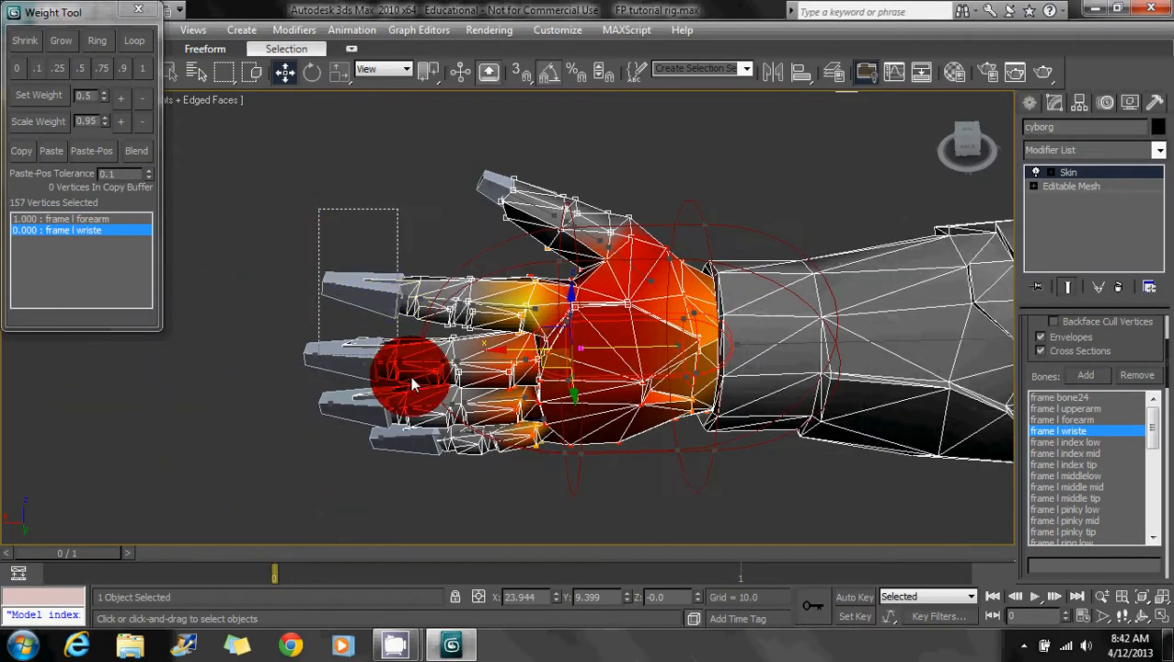
{"action": "middle_click_drag", "start_coordinate": [646, 447], "coordinate": [414, 326], "text": "alt"}
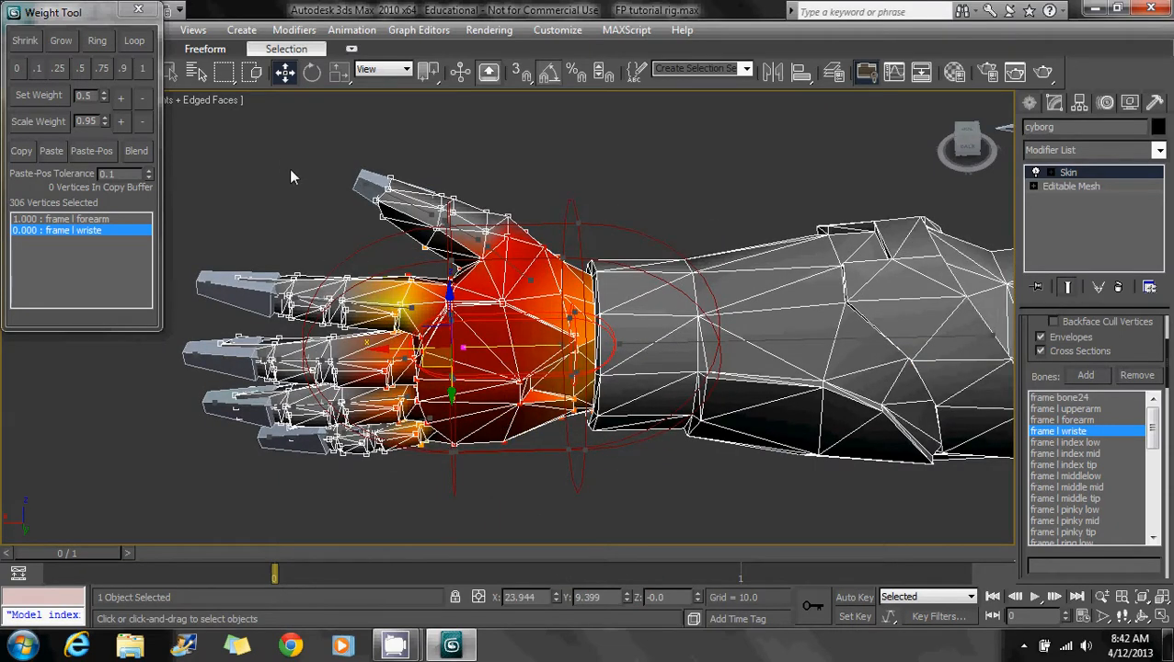
{"action": "middle_click_drag", "start_coordinate": [589, 422], "coordinate": [549, 410], "text": "alt"}
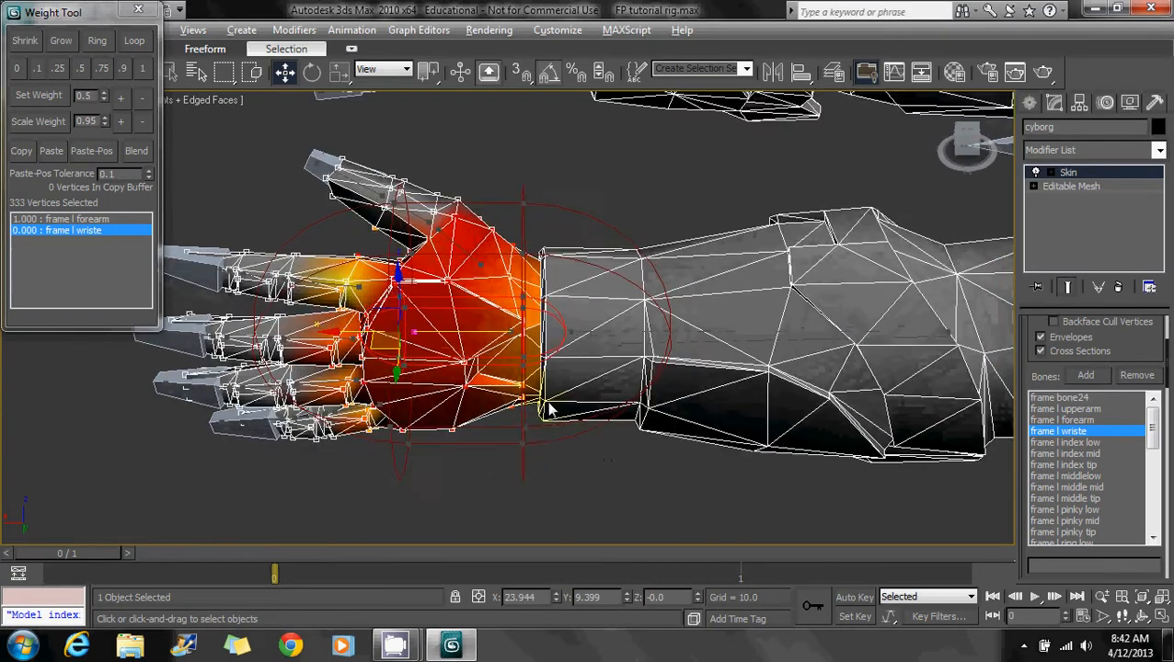
{"action": "left_click_drag", "start_coordinate": [494, 251], "coordinate": [527, 500]}
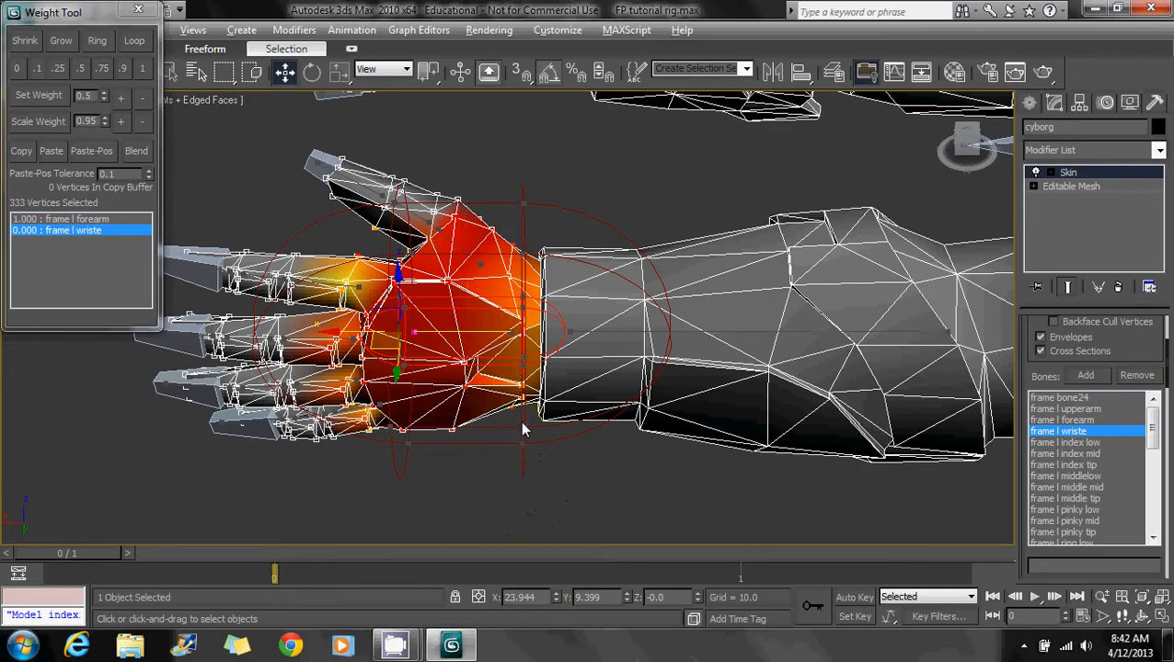
Step: Deselect the forearm cuff vertices caught in the left hand selection
{"action": "middle_click_drag", "start_coordinate": [522, 429], "coordinate": [467, 404], "text": "alt"}
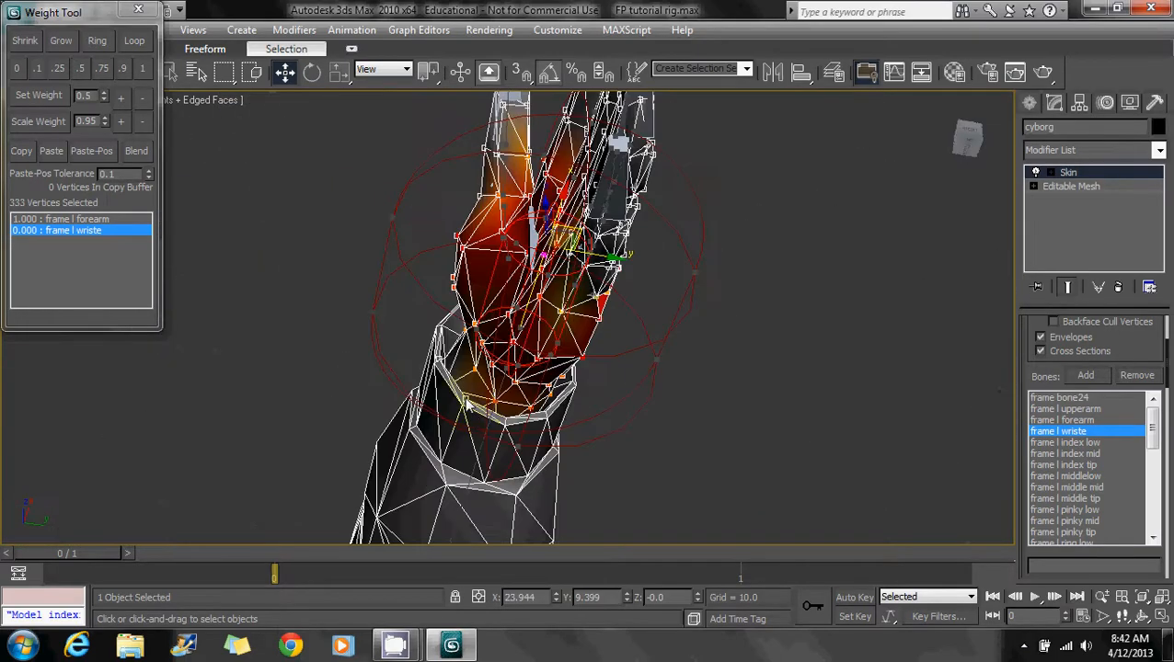
{"action": "left_click", "coordinate": [438, 367], "text": "alt"}
{"action": "middle_click_drag", "start_coordinate": [438, 367], "coordinate": [487, 319], "text": "alt"}
{"action": "scroll", "coordinate": [477, 375], "scroll_direction": "up", "scroll_amount": 3}
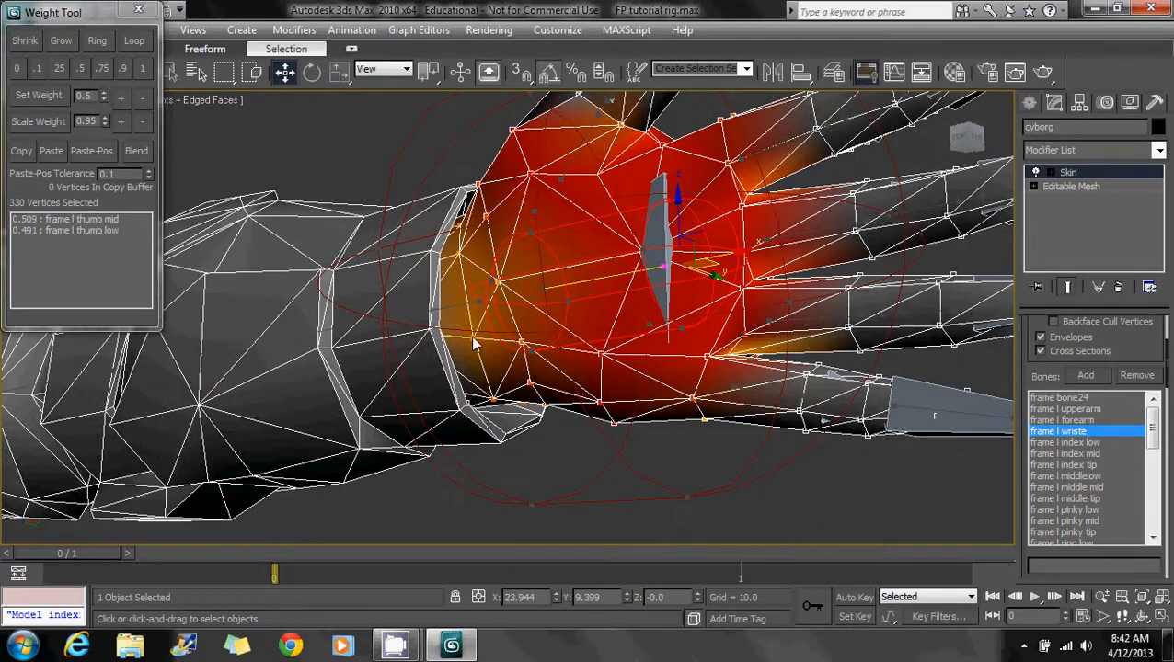
Step: Add the missed wrist vertices inside the cuff, on both sides of the left hand, to the selection
{"action": "left_click", "coordinate": [494, 402], "text": "ctrl"}
{"action": "middle_click_drag", "start_coordinate": [494, 402], "coordinate": [469, 281], "text": "alt"}
{"action": "middle_click_drag", "start_coordinate": [487, 241], "coordinate": [616, 312]}
{"action": "scroll", "coordinate": [470, 307], "scroll_direction": "up", "scroll_amount": 3}
{"action": "left_click", "coordinate": [448, 261], "text": "ctrl"}
{"action": "left_click", "coordinate": [635, 280], "text": "ctrl"}
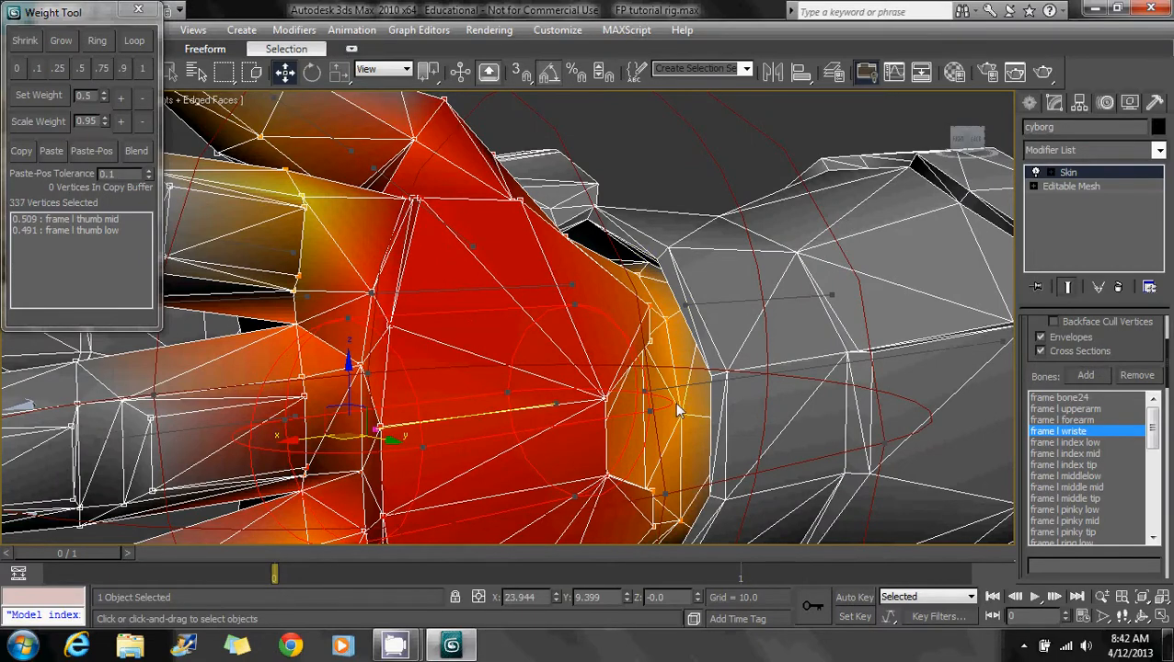
{"action": "middle_click_drag", "start_coordinate": [678, 411], "coordinate": [556, 349], "text": "alt"}
{"action": "left_click", "coordinate": [662, 373], "text": "ctrl"}
{"action": "left_click", "coordinate": [624, 425], "text": "ctrl"}
{"action": "middle_click_drag", "start_coordinate": [469, 188], "coordinate": [454, 485], "text": "alt"}
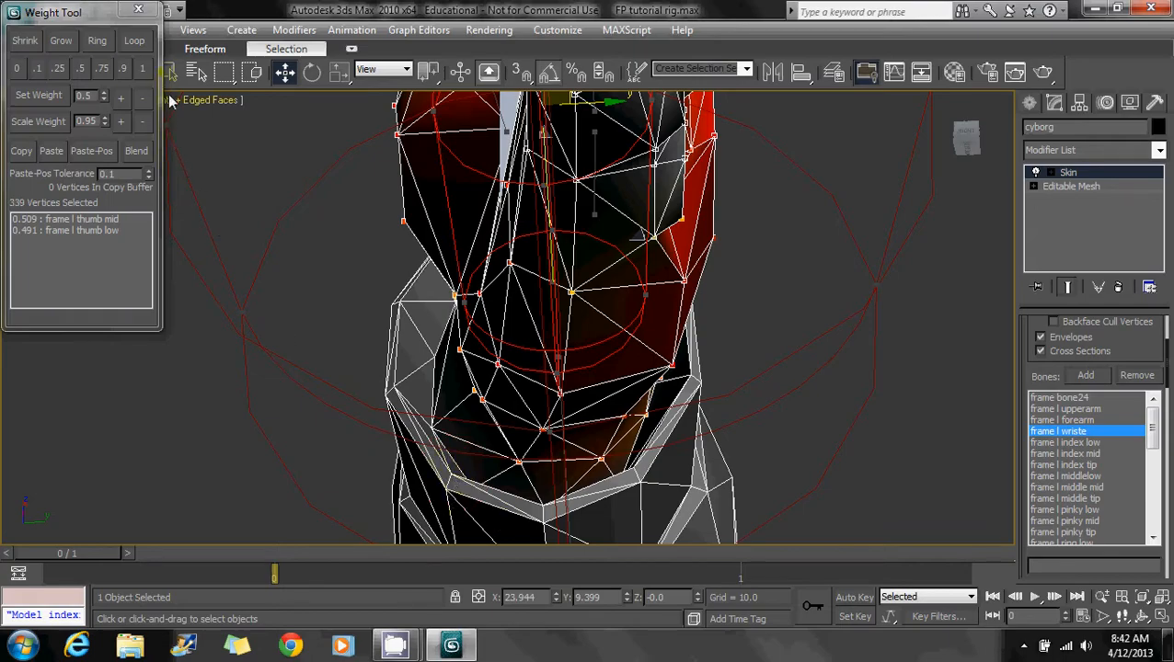
Step: Set the selected left hand vertices' weight to 1 for the frame l wriste bone
{"action": "left_click", "coordinate": [144, 69]}
{"action": "middle_click_drag", "start_coordinate": [497, 276], "coordinate": [465, 274], "text": "alt"}
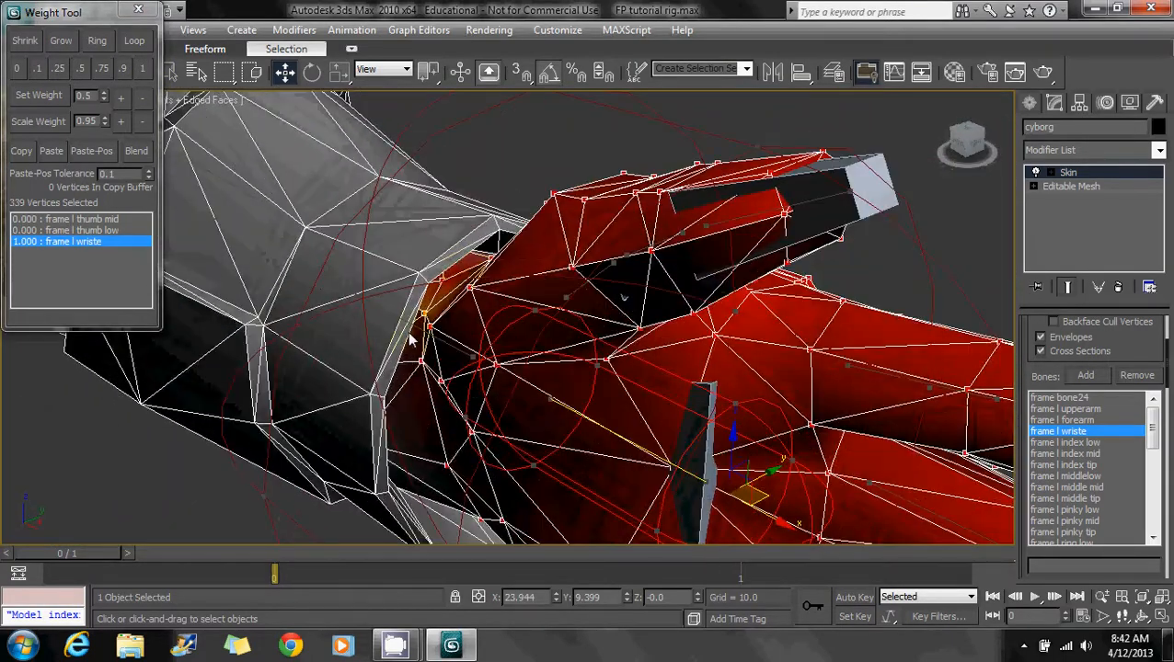
{"action": "key", "text": "ctrl+z"}
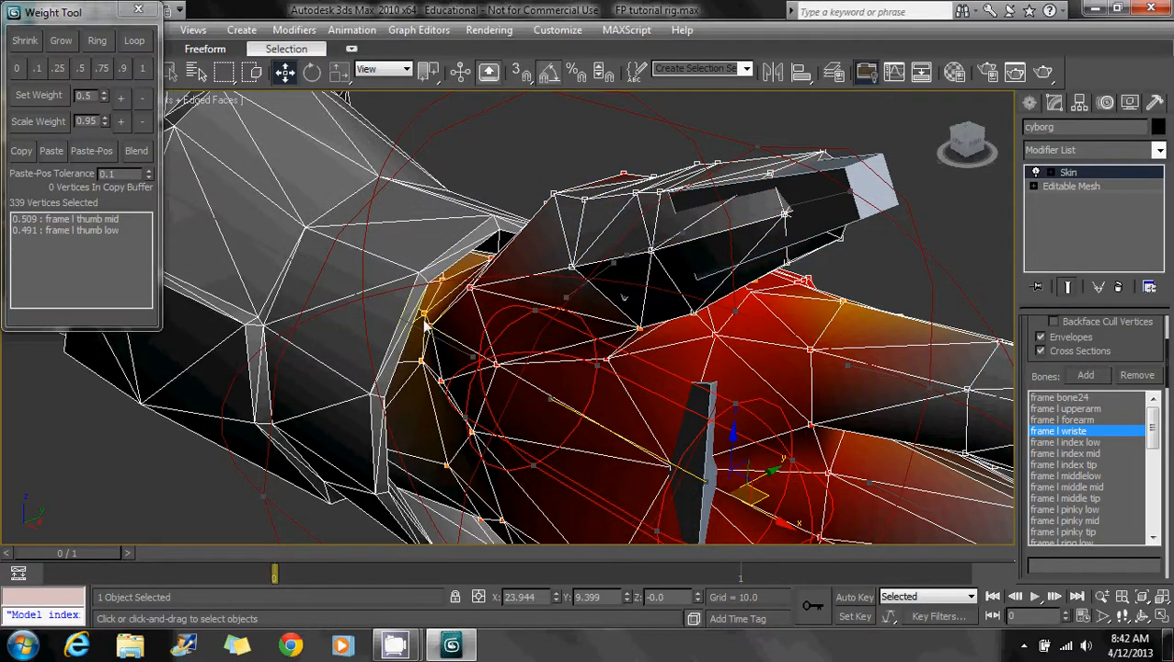
{"action": "left_click", "coordinate": [145, 71]}
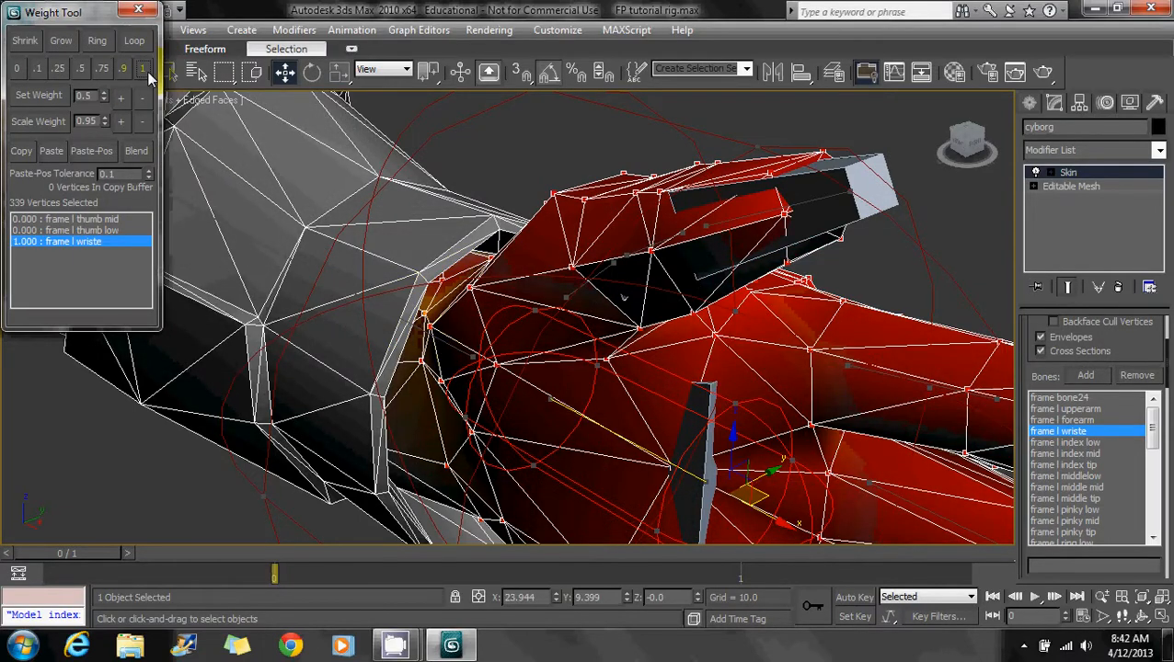
{"action": "middle_click_drag", "start_coordinate": [449, 287], "coordinate": [435, 364], "text": "alt"}
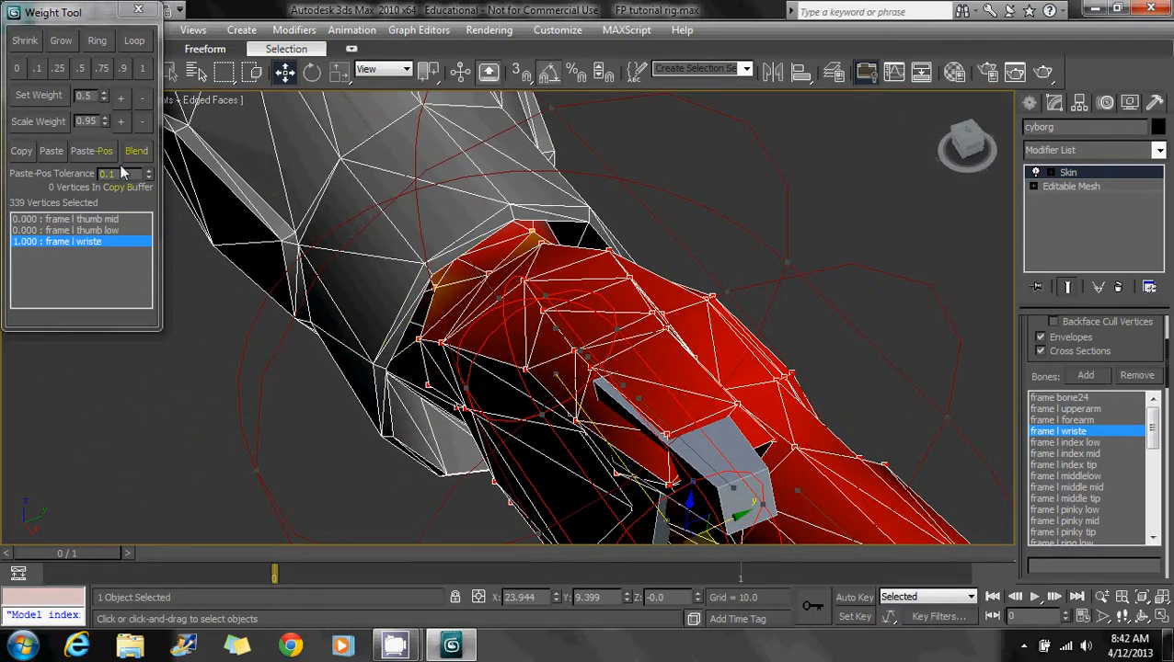
Step: Add the remaining thumb-side wrist vertices to the hand selection and set the weight to 1
{"action": "middle_click_drag", "start_coordinate": [660, 314], "coordinate": [519, 203], "text": "alt"}
{"action": "left_click", "coordinate": [539, 228], "text": "ctrl"}
{"action": "left_click", "coordinate": [561, 257], "text": "ctrl"}
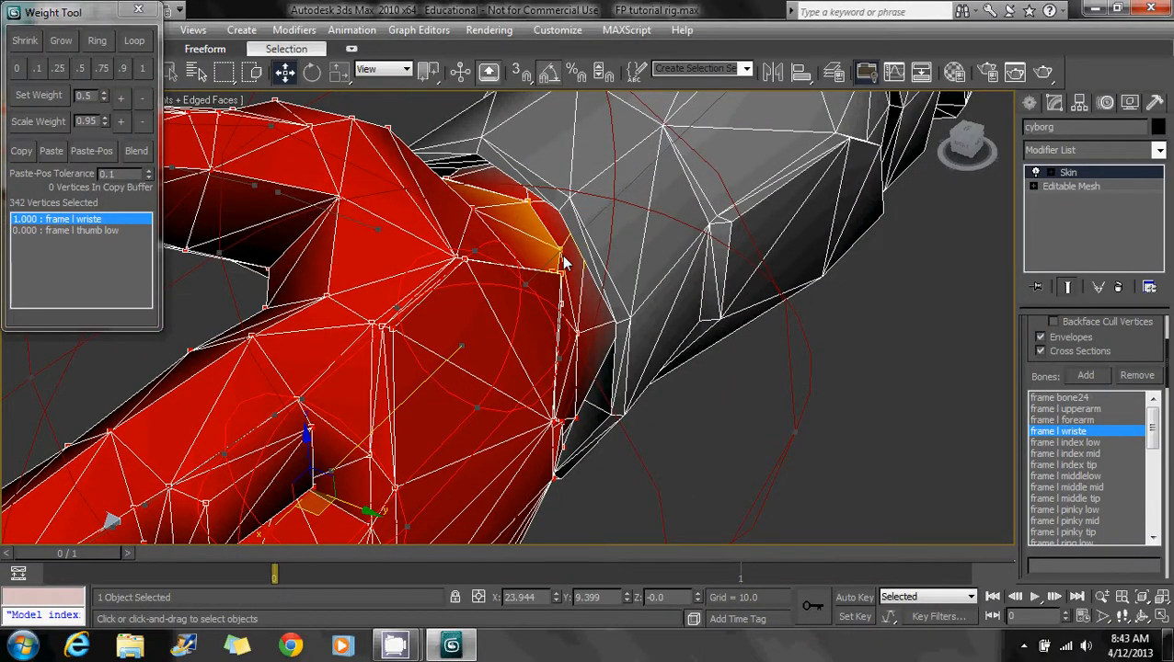
{"action": "middle_click_drag", "start_coordinate": [561, 257], "coordinate": [525, 330], "text": "alt"}
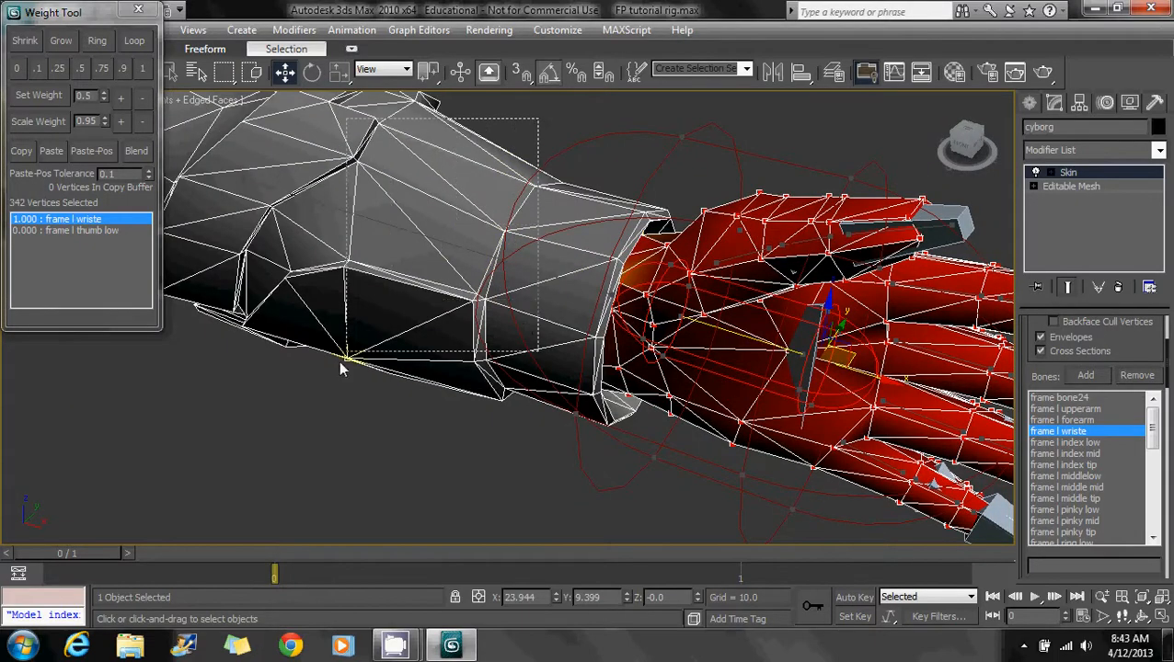
{"action": "left_click", "coordinate": [148, 67]}
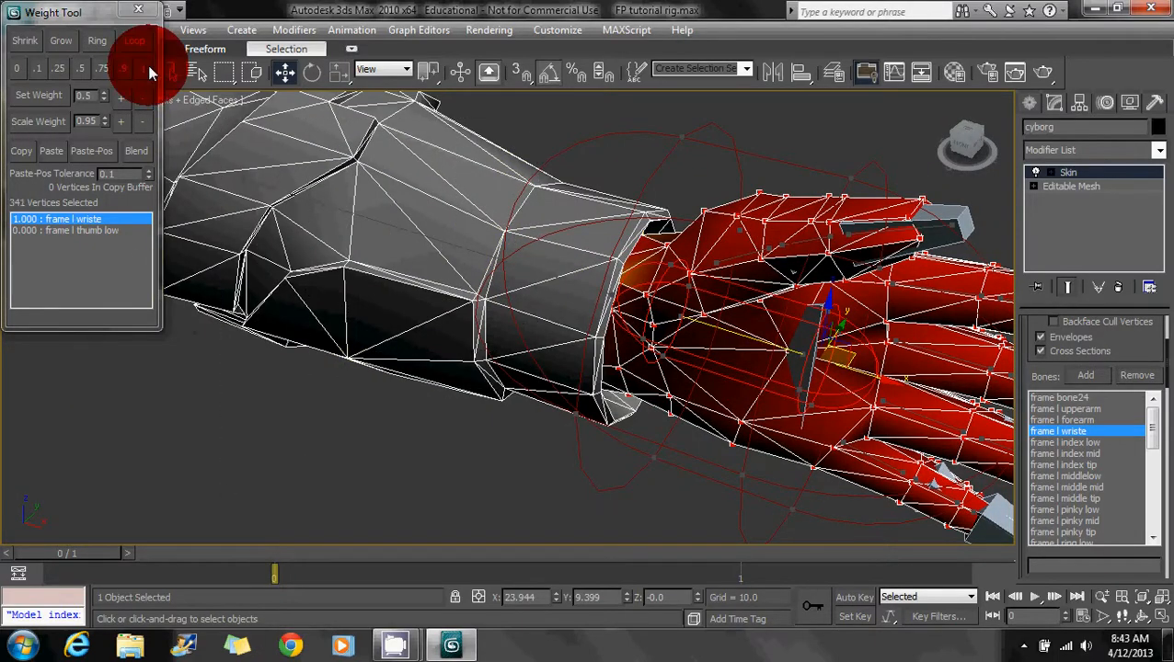
Step: Choose the frame l index low bone and select the vertices around the left index finger's lower segment
{"action": "middle_click_drag", "start_coordinate": [498, 246], "coordinate": [487, 244]}
{"action": "mouse_move", "coordinate": [690, 296]}
{"action": "middle_mouse_down"}
{"action": "mouse_move", "coordinate": [580, 271]}
{"action": "mouse_move", "coordinate": [834, 401]}
{"action": "middle_mouse_up"}
{"action": "left_click", "coordinate": [1066, 443]}
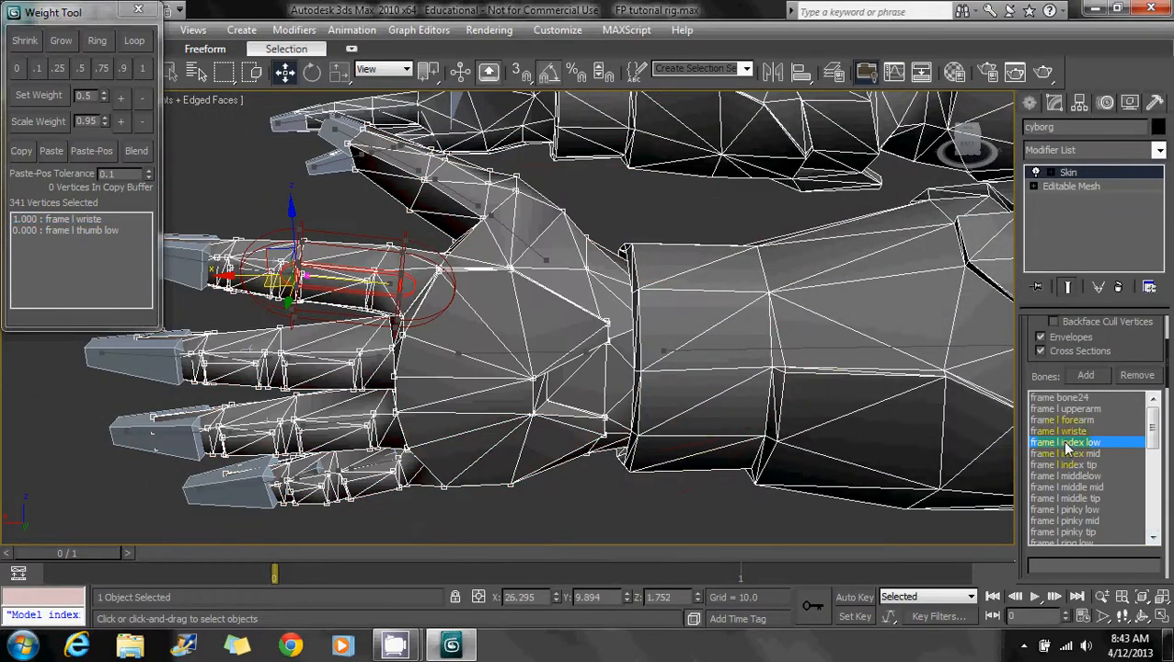
{"action": "middle_click_drag", "start_coordinate": [312, 287], "coordinate": [424, 241]}
{"action": "scroll", "coordinate": [449, 353], "scroll_direction": "up", "scroll_amount": 3}
{"action": "left_click", "coordinate": [423, 229]}
{"action": "left_click", "coordinate": [325, 361]}
{"action": "middle_click_drag", "start_coordinate": [214, 160], "coordinate": [627, 188], "text": "alt"}
{"action": "left_click_drag", "start_coordinate": [622, 186], "coordinate": [521, 314]}
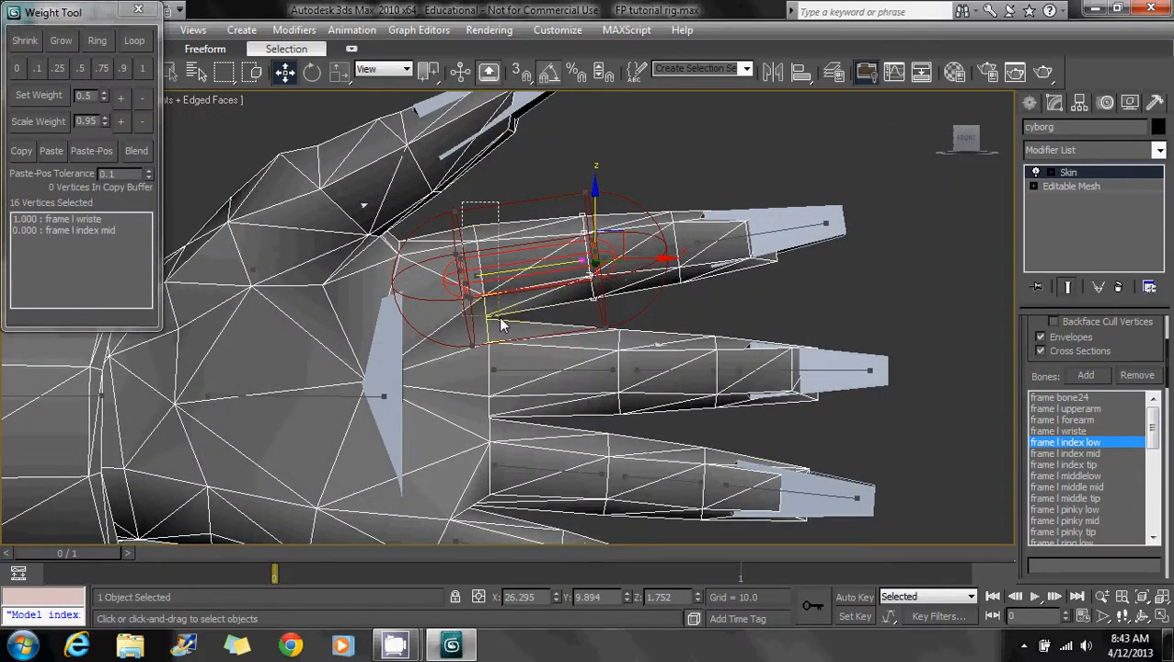
{"action": "middle_click_drag", "start_coordinate": [528, 290], "coordinate": [480, 306], "text": "alt"}
{"action": "key", "text": "ctrl+z"}
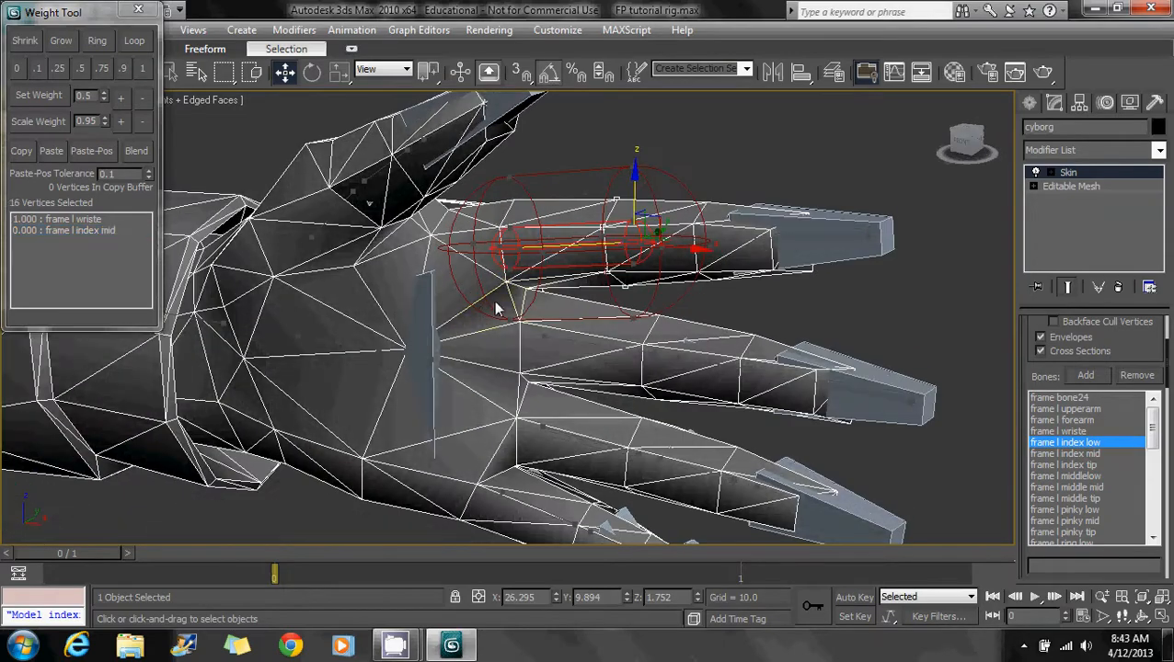
Step: Add the missed vertex on the left index finger's lower segment and set the selected vertices' weight to 1
{"action": "middle_click_drag", "start_coordinate": [634, 297], "coordinate": [436, 282], "text": "alt"}
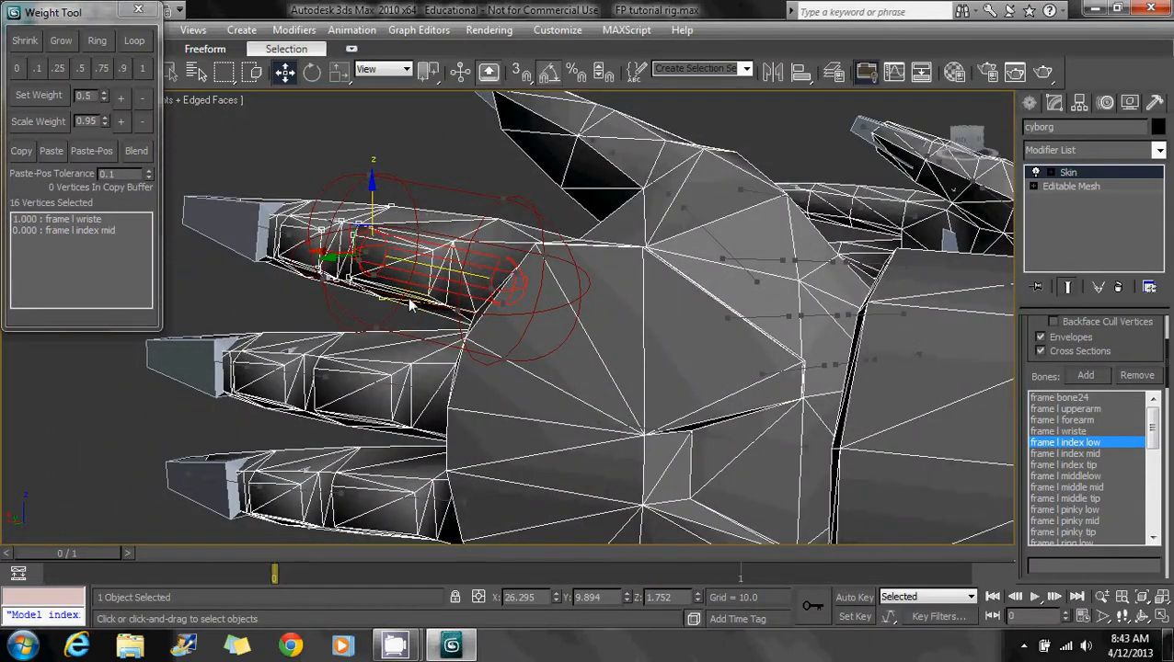
{"action": "left_click_drag", "start_coordinate": [408, 316], "coordinate": [478, 236], "text": "ctrl"}
{"action": "middle_click_drag", "start_coordinate": [479, 263], "coordinate": [354, 245], "text": "alt"}
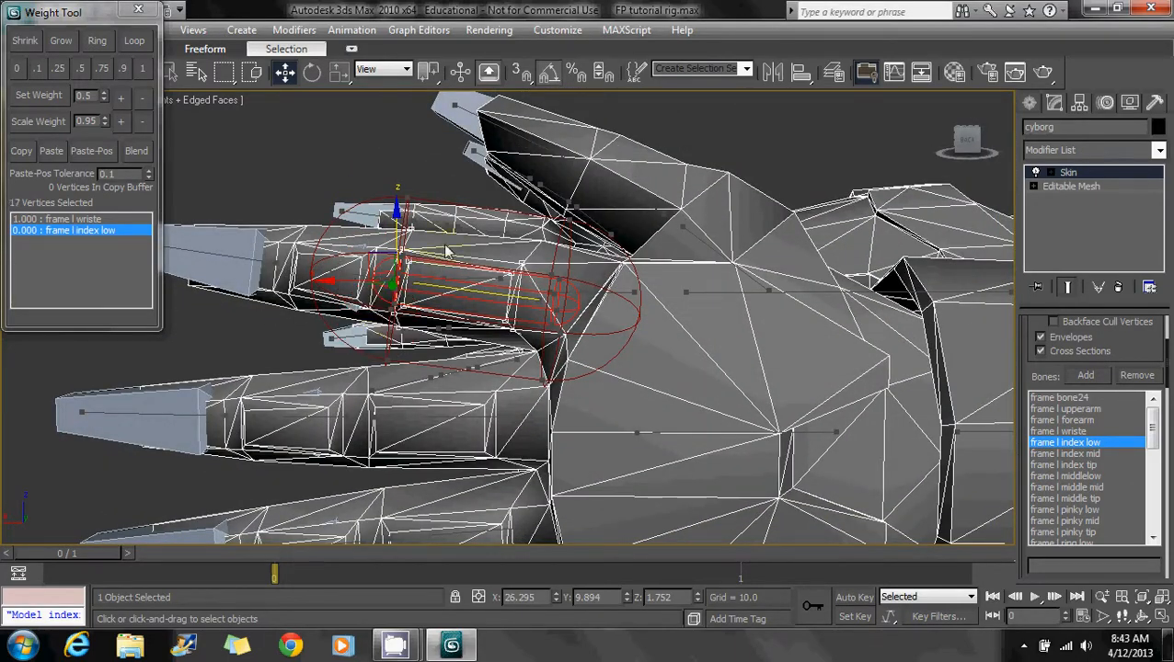
{"action": "middle_click_drag", "start_coordinate": [448, 251], "coordinate": [406, 367], "text": "alt"}
{"action": "scroll", "coordinate": [478, 230], "scroll_direction": "up", "scroll_amount": 3}
{"action": "left_click", "coordinate": [143, 68]}
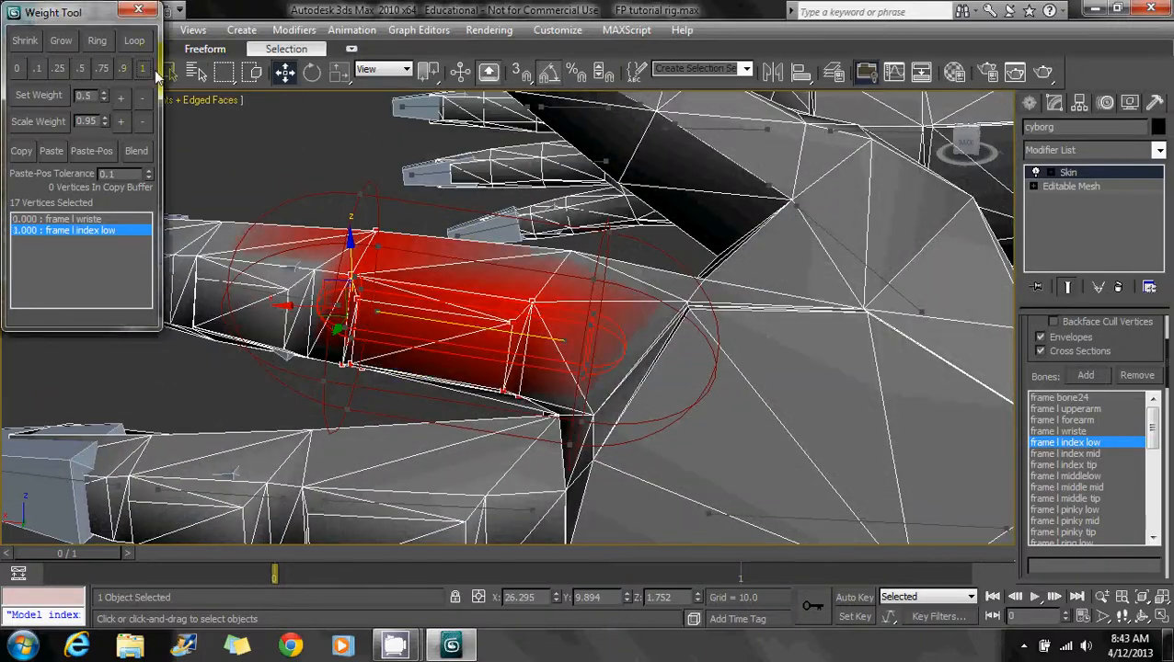
Step: Select the three vertices at the left index finger's base and set their frame l index low weight to 0.5
{"action": "middle_click_drag", "start_coordinate": [331, 230], "coordinate": [423, 290], "text": "alt"}
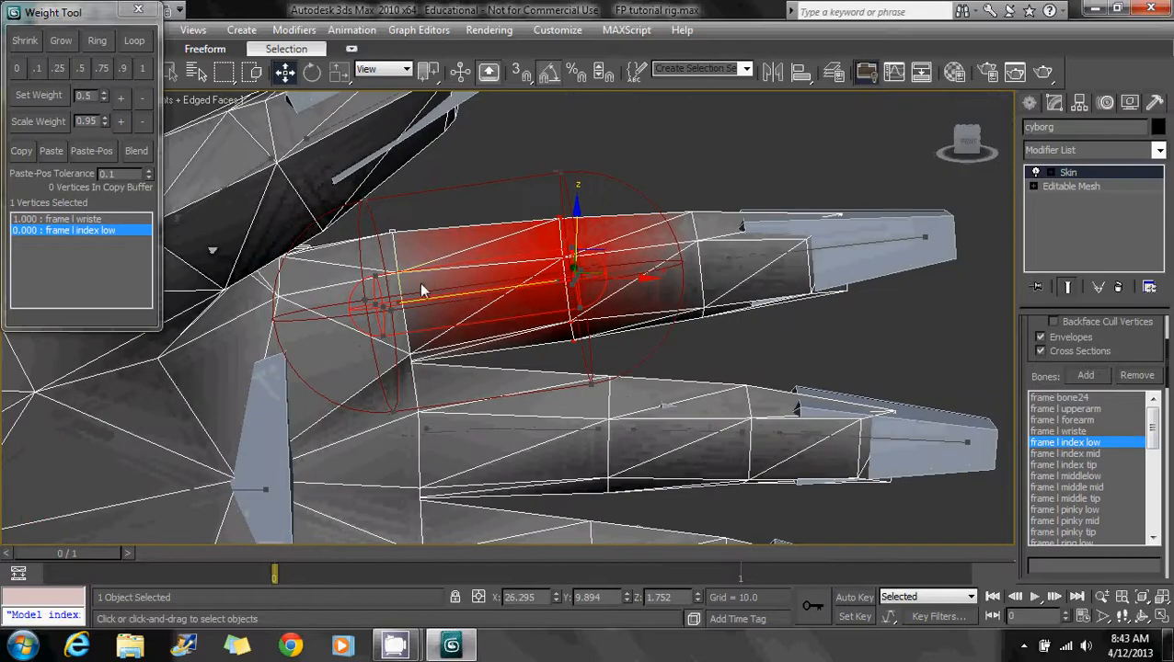
{"action": "middle_click_drag", "start_coordinate": [411, 358], "coordinate": [531, 307], "text": "alt"}
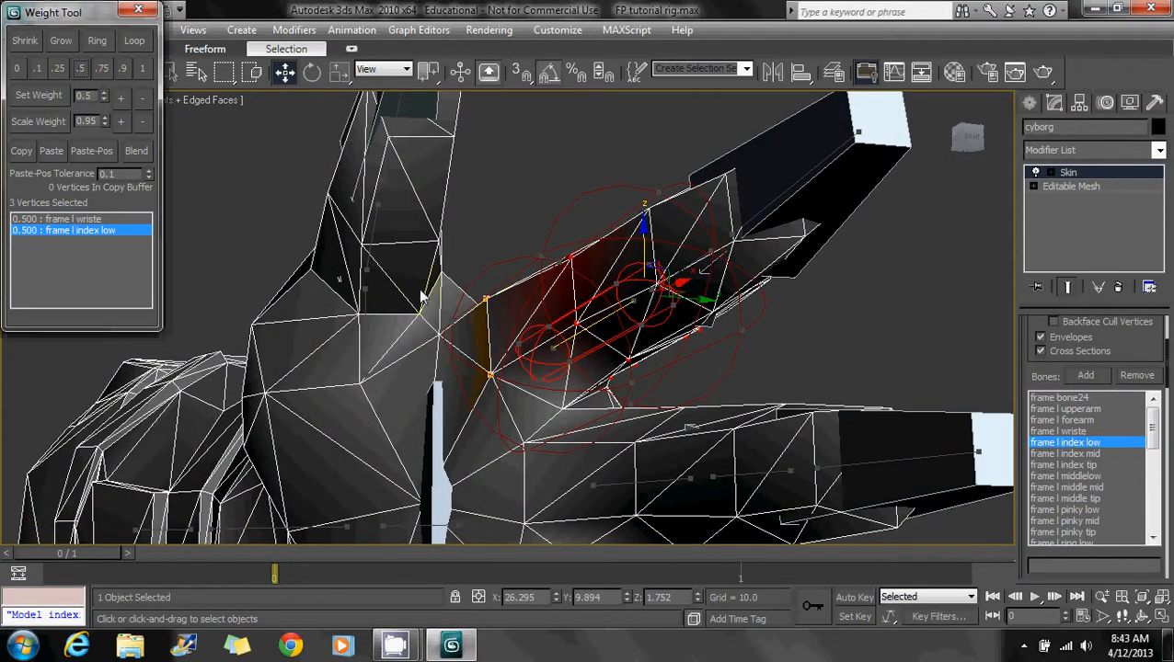
{"action": "middle_click_drag", "start_coordinate": [421, 296], "coordinate": [548, 340], "text": "alt"}
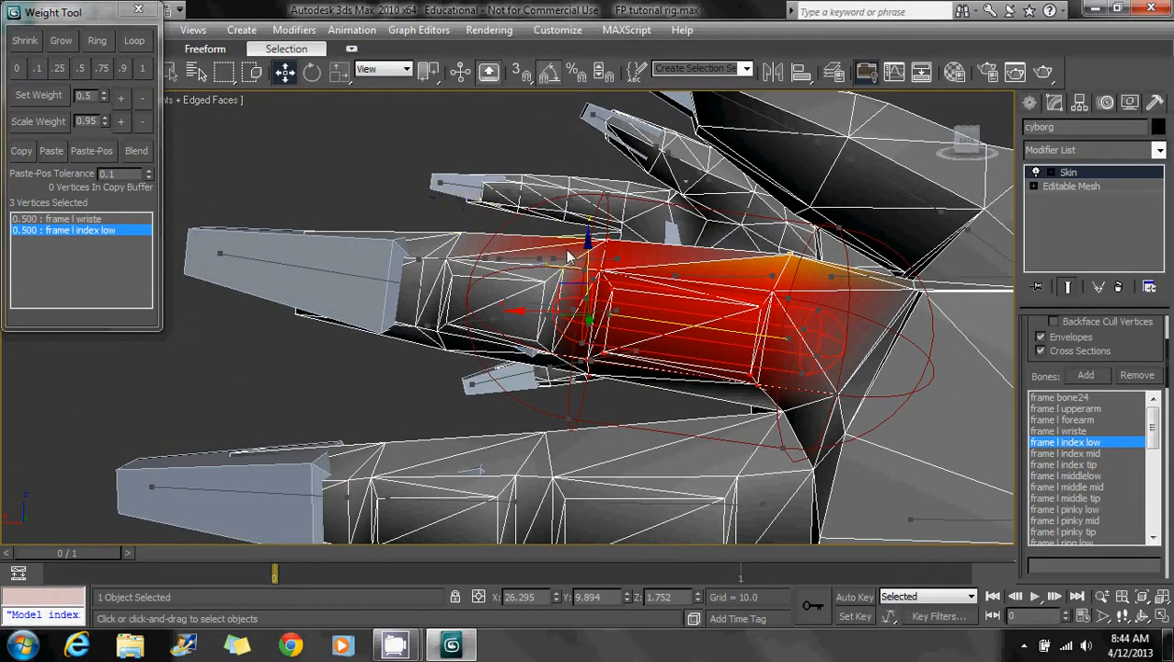
Step: Select the vertices around the left index finger's middle segment, excluding the right hand, and set their frame l index mid weight to 1
{"action": "left_click", "coordinate": [1078, 455]}
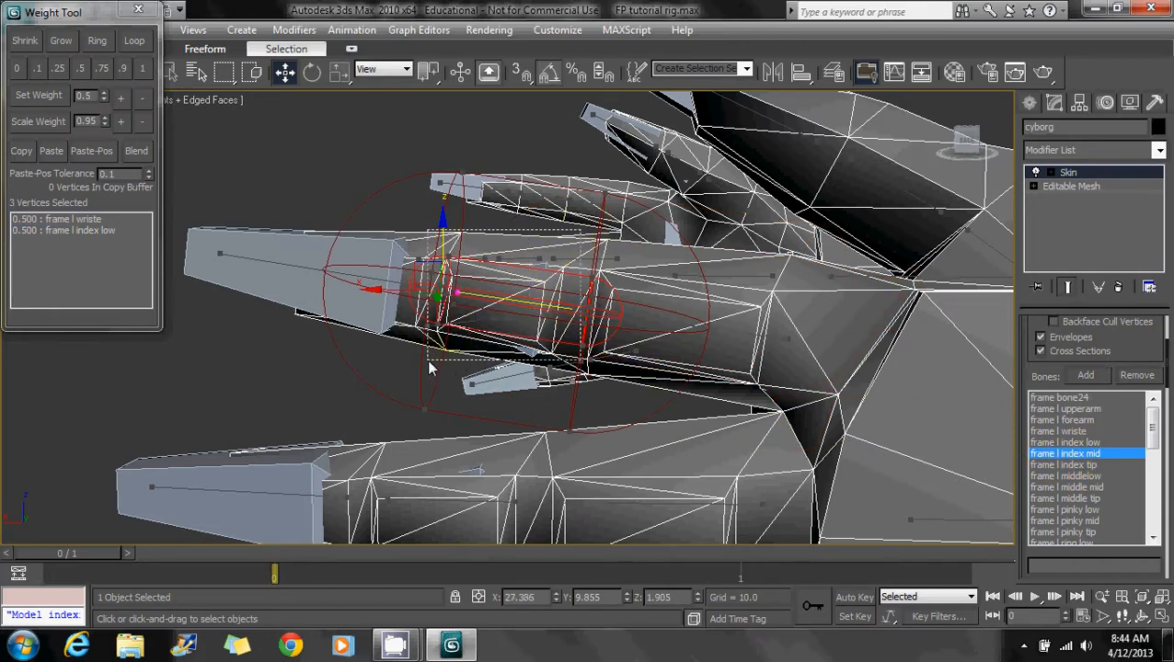
{"action": "left_click_drag", "start_coordinate": [430, 378], "coordinate": [462, 242]}
{"action": "middle_click_drag", "start_coordinate": [462, 242], "coordinate": [493, 259], "text": "alt"}
{"action": "scroll", "coordinate": [493, 267], "scroll_direction": "down", "scroll_amount": 6}
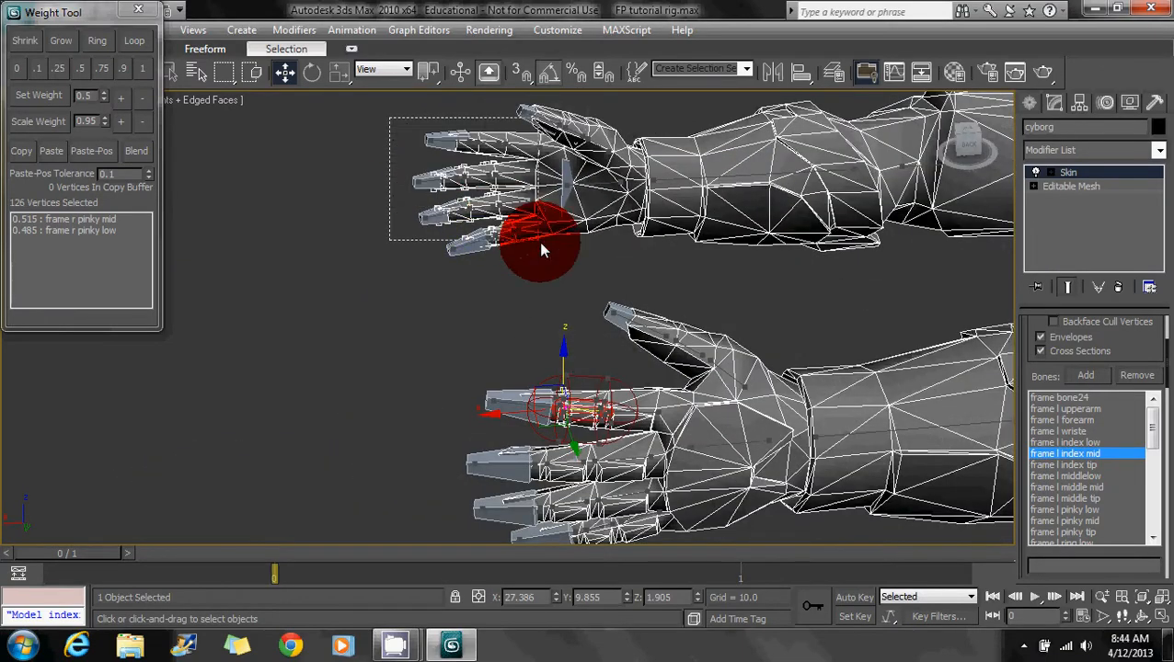
{"action": "scroll", "coordinate": [553, 269], "scroll_direction": "up", "scroll_amount": 8}
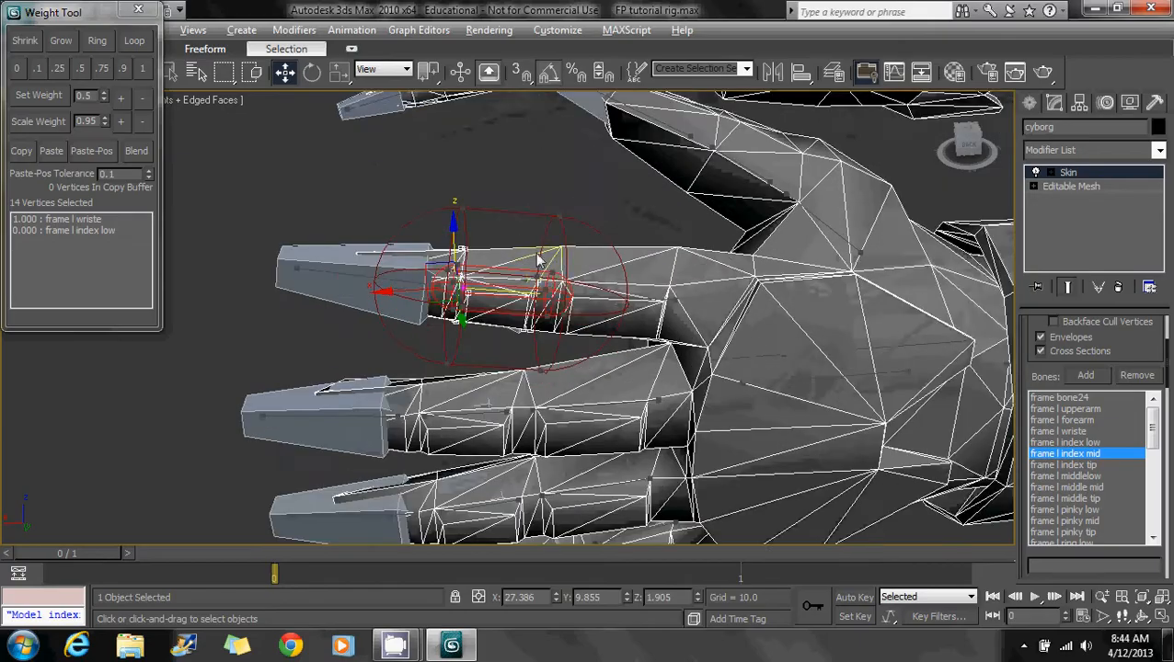
{"action": "middle_click_drag", "start_coordinate": [504, 217], "coordinate": [598, 269], "text": "alt"}
{"action": "middle_click_drag", "start_coordinate": [371, 283], "coordinate": [143, 120], "text": "alt"}
{"action": "left_click", "coordinate": [142, 68]}
Step: Select the vertices of the left index fingertip and set their frame l index tip weight to 1
{"action": "middle_click_drag", "start_coordinate": [386, 253], "coordinate": [554, 340], "text": "alt"}
{"action": "left_click", "coordinate": [386, 231]}
{"action": "scroll", "coordinate": [554, 340], "scroll_direction": "down", "scroll_amount": 8}
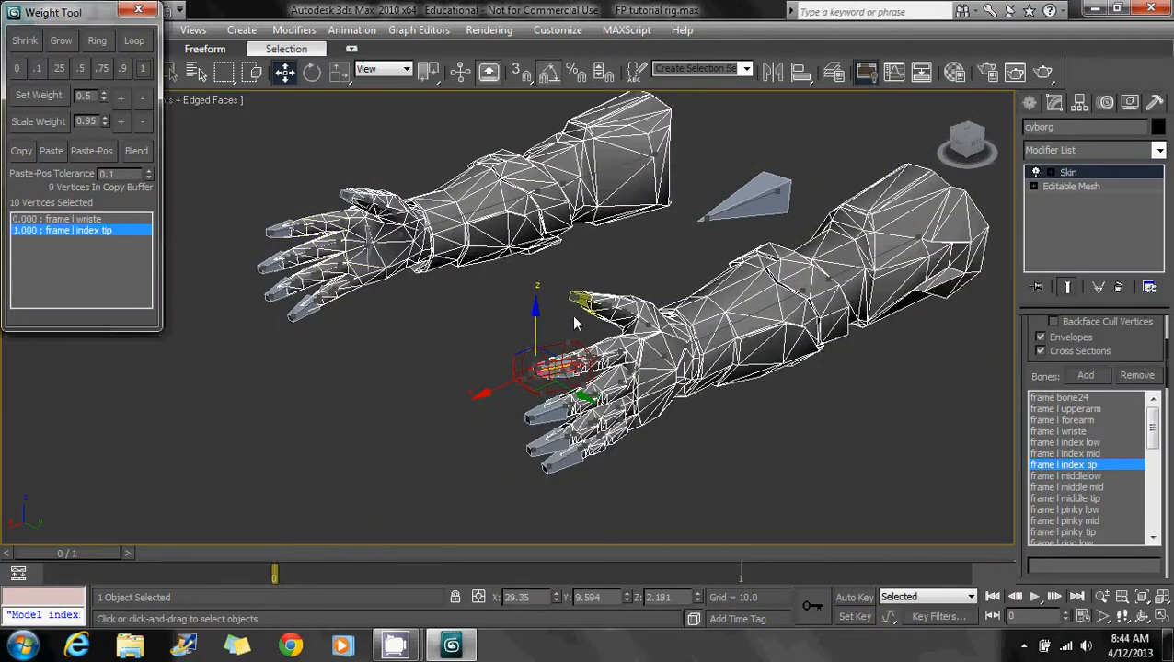
Step: Choose the frame l middlelow bone and select the vertices around the left middle finger's lower segment
{"action": "scroll", "coordinate": [574, 323], "scroll_direction": "up", "scroll_amount": 5}
{"action": "middle_click_drag", "start_coordinate": [574, 323], "coordinate": [530, 352], "text": "alt"}
{"action": "scroll", "coordinate": [475, 268], "scroll_direction": "up", "scroll_amount": 5}
{"action": "scroll", "coordinate": [475, 267], "scroll_direction": "down", "scroll_amount": 4}
{"action": "left_click", "coordinate": [1067, 476]}
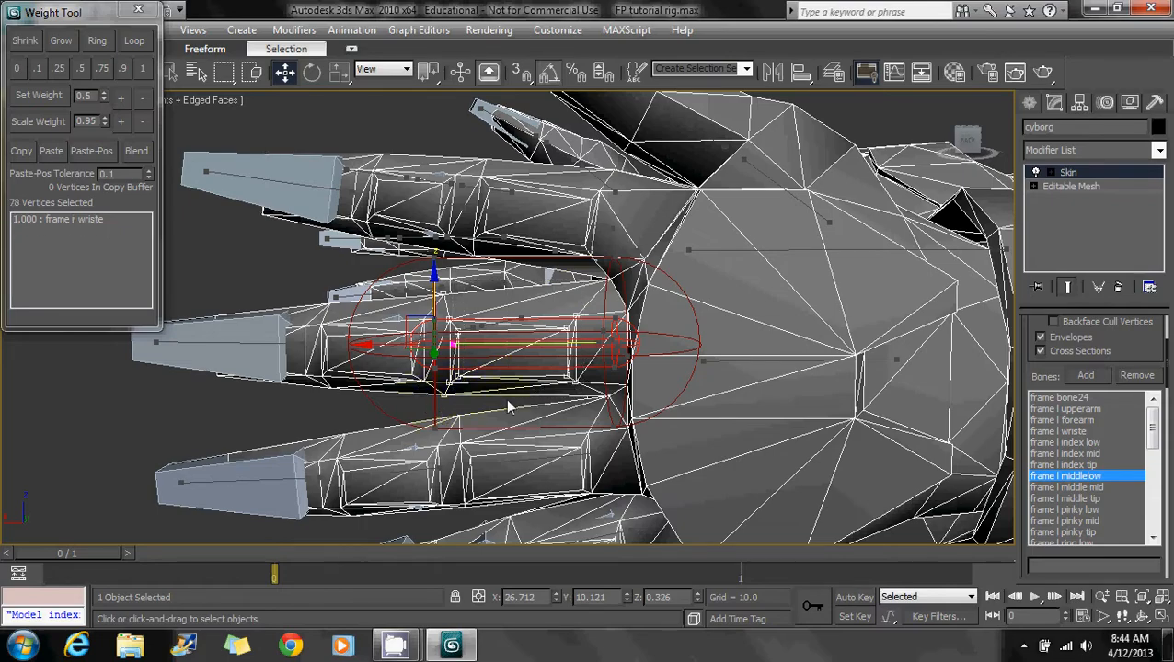
{"action": "mouse_move", "coordinate": [507, 407]}
{"action": "middle_mouse_down", "text": "alt"}
{"action": "mouse_move", "coordinate": [693, 351]}
{"action": "mouse_move", "coordinate": [766, 371]}
{"action": "mouse_move", "coordinate": [630, 383]}
{"action": "mouse_move", "coordinate": [414, 342]}
{"action": "mouse_move", "coordinate": [509, 344]}
{"action": "middle_mouse_up", "text": "alt"}
Step: Try setting the frame l middlelow weight of the selected vertices to 1, and undo it
{"action": "left_click", "coordinate": [143, 69]}
{"action": "mouse_move", "coordinate": [525, 277]}
{"action": "middle_mouse_down", "text": "alt"}
{"action": "mouse_move", "coordinate": [486, 266]}
{"action": "mouse_move", "coordinate": [438, 292]}
{"action": "middle_mouse_up", "text": "alt"}
{"action": "key", "text": "ctrl+z"}
{"action": "scroll", "coordinate": [485, 267], "scroll_direction": "down", "scroll_amount": 5}
{"action": "key", "text": "ctrl+z"}
Step: Remove the right arm's vertices from the selection and set the remaining vertices' frame l middlelow weight to 1
{"action": "middle_click_drag", "start_coordinate": [483, 246], "coordinate": [502, 357], "text": "alt"}
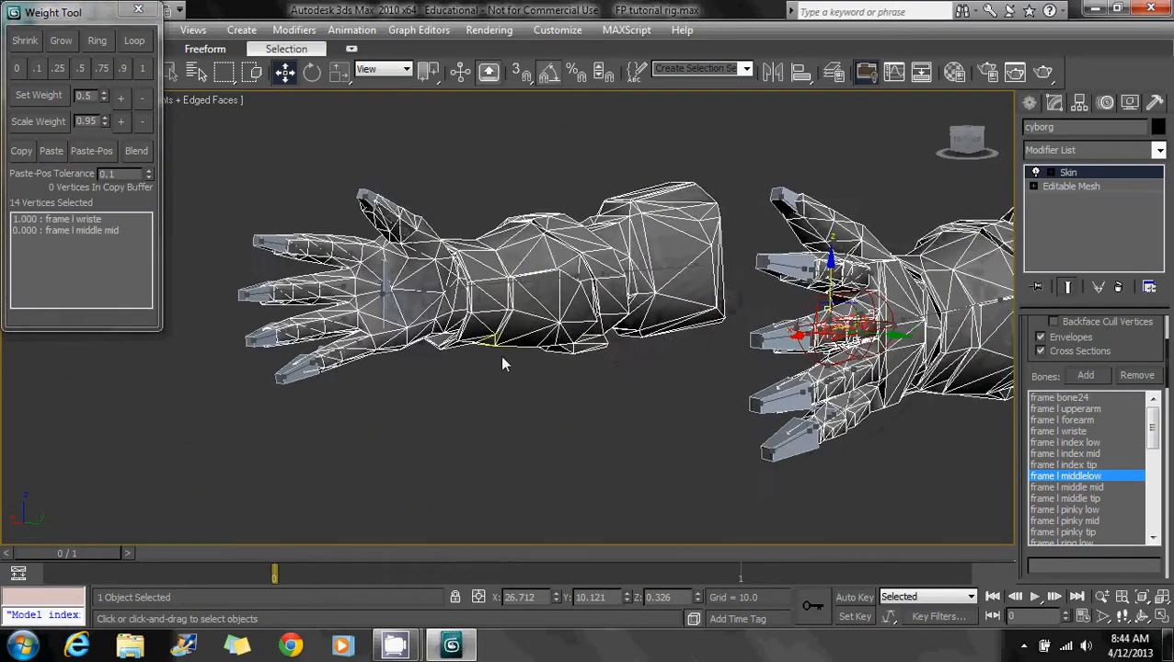
{"action": "key", "text": "z"}
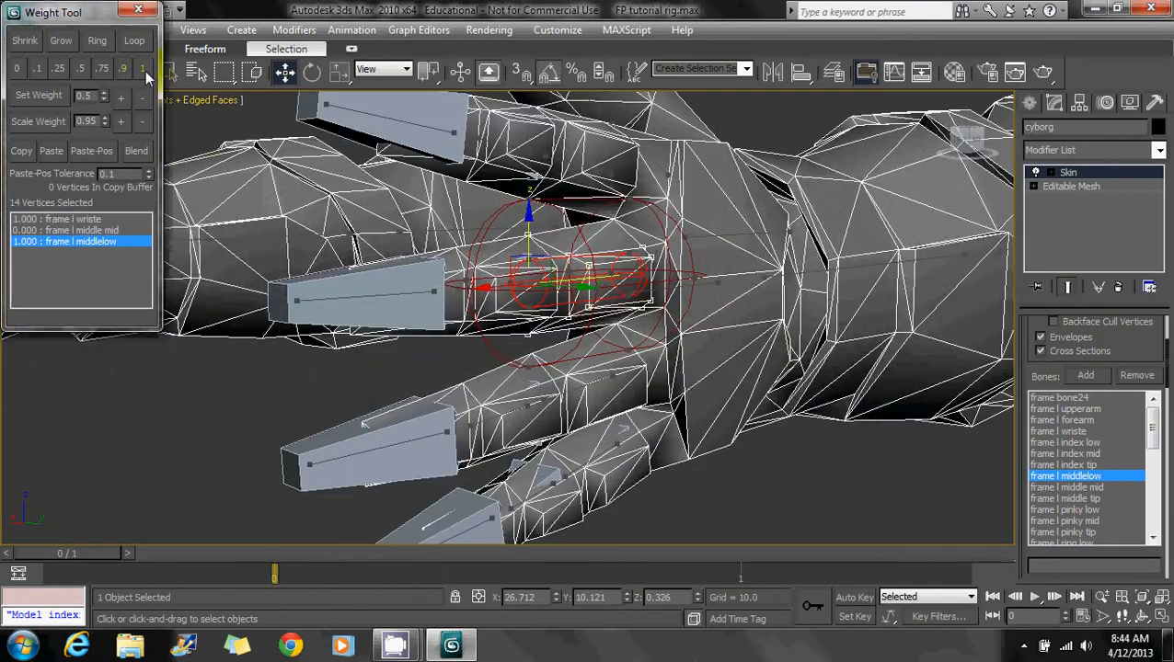
{"action": "left_click", "coordinate": [144, 69]}
{"action": "mouse_move", "coordinate": [395, 646]}
{"action": "left_click", "coordinate": [366, 590]}
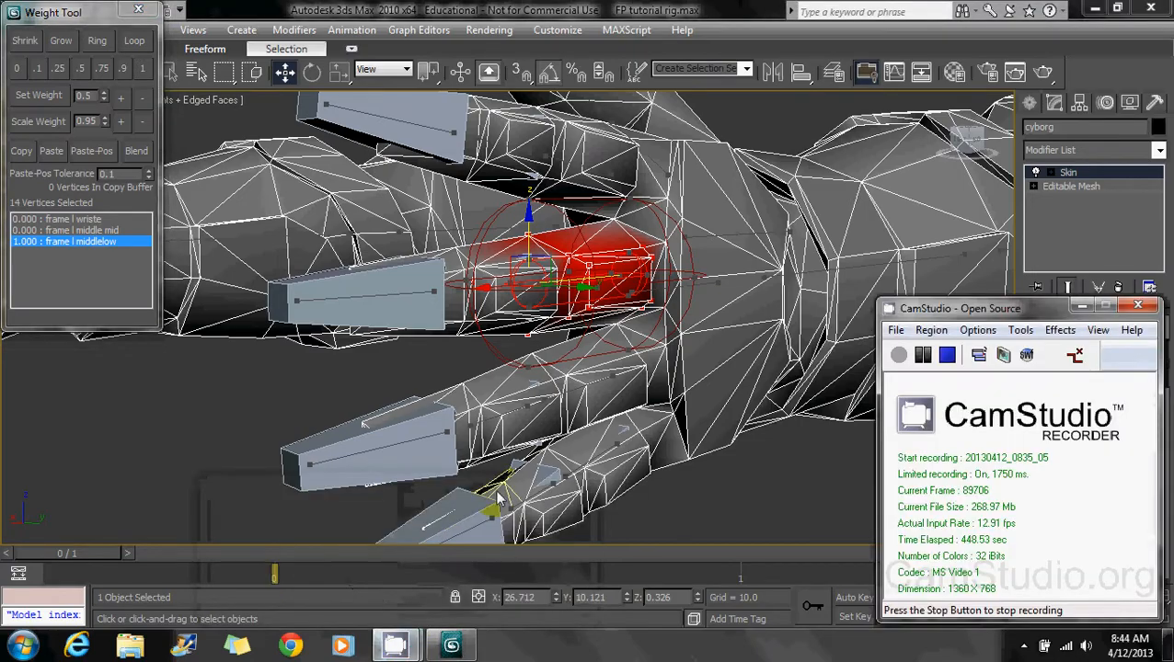
Step: Select the palm-side vertices at the left middle finger's base and set their frame l middlelow weight to 0.5
{"action": "middle_click_drag", "start_coordinate": [603, 388], "coordinate": [733, 311], "text": "alt"}
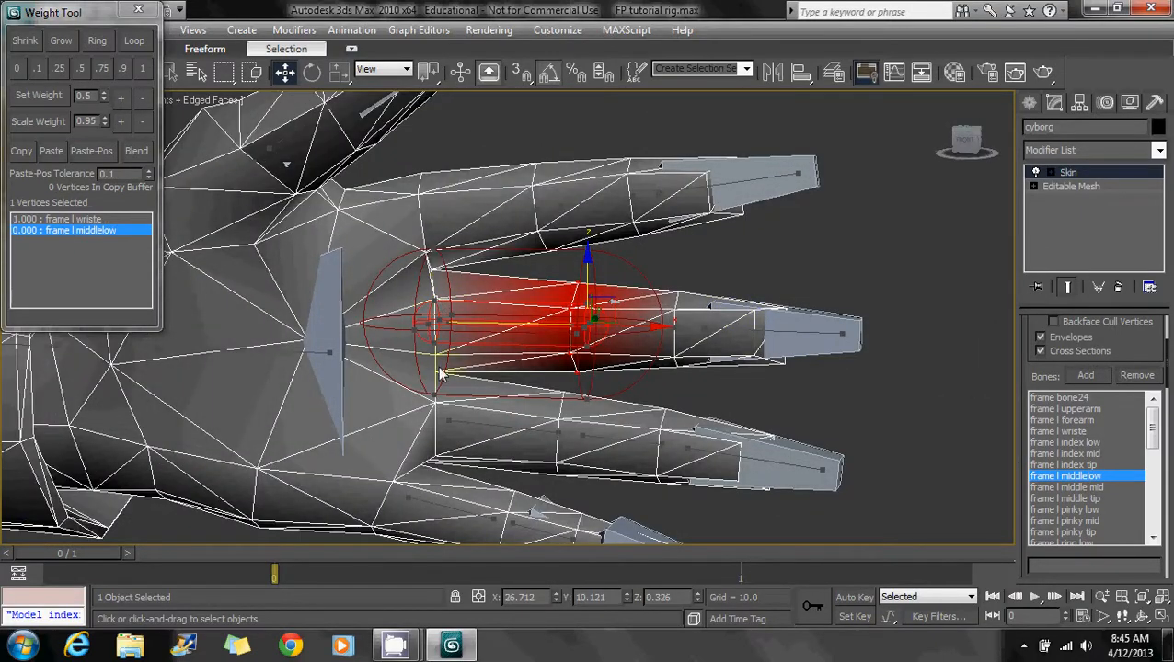
{"action": "left_click", "coordinate": [81, 69]}
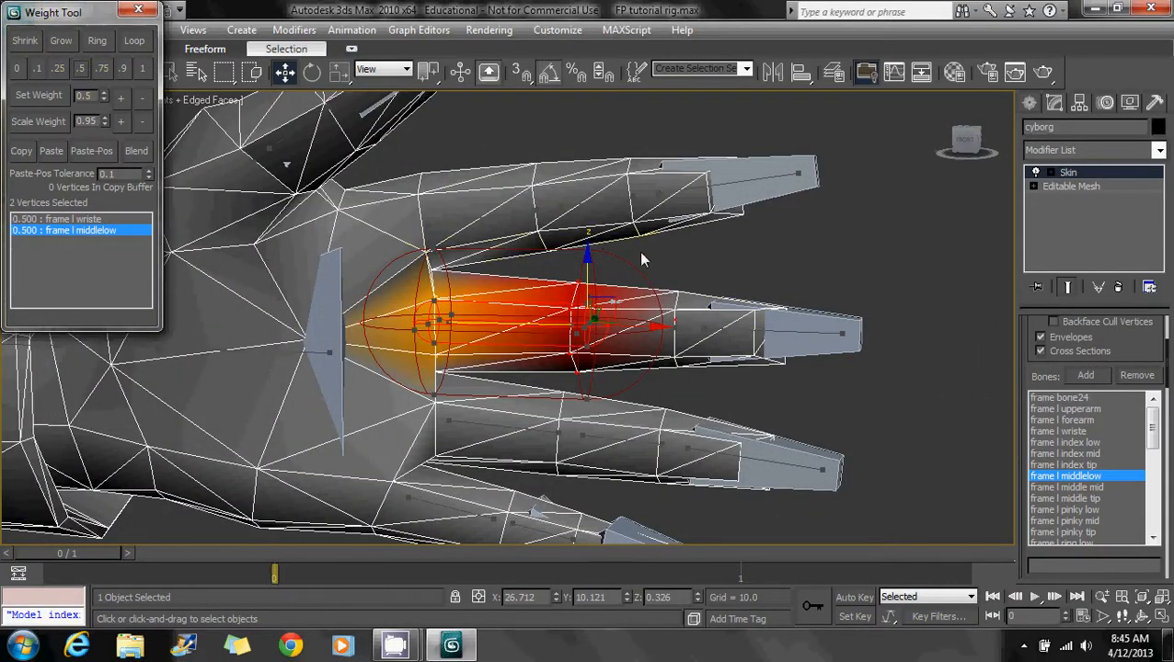
{"action": "middle_click_drag", "start_coordinate": [638, 251], "coordinate": [727, 246], "text": "alt"}
Step: Choose the frame l middle mid bone and select only the vertices around the left middle finger's middle segment
{"action": "left_click", "coordinate": [1065, 487]}
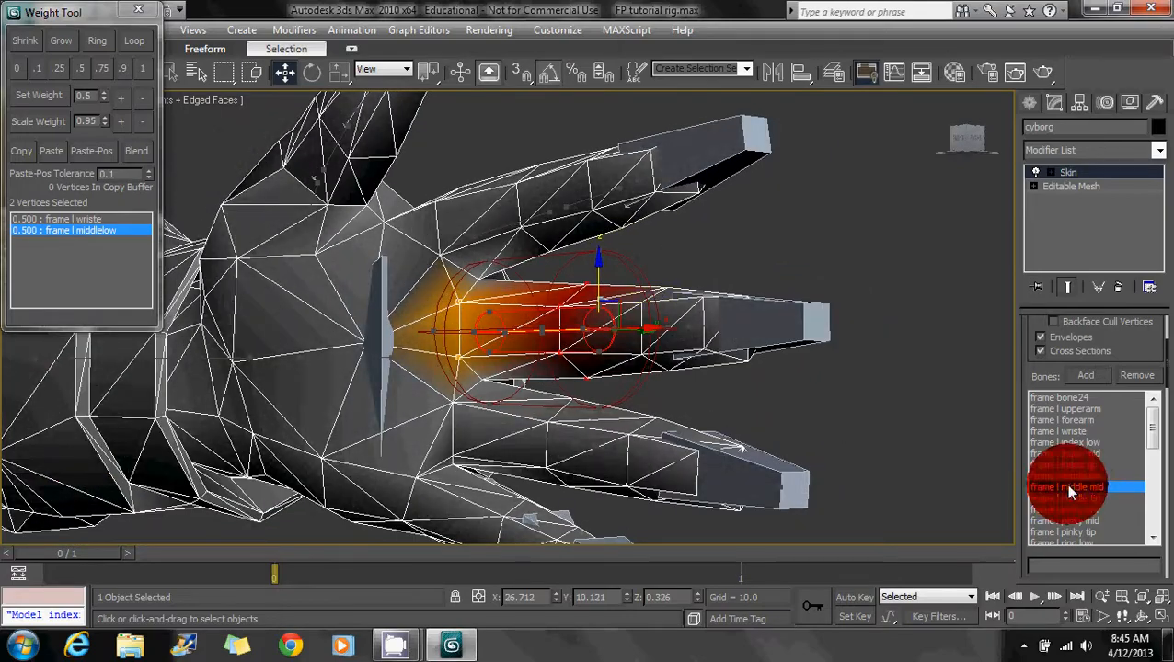
{"action": "middle_click_drag", "start_coordinate": [717, 359], "coordinate": [550, 292], "text": "alt"}
{"action": "left_click_drag", "start_coordinate": [598, 339], "coordinate": [682, 384]}
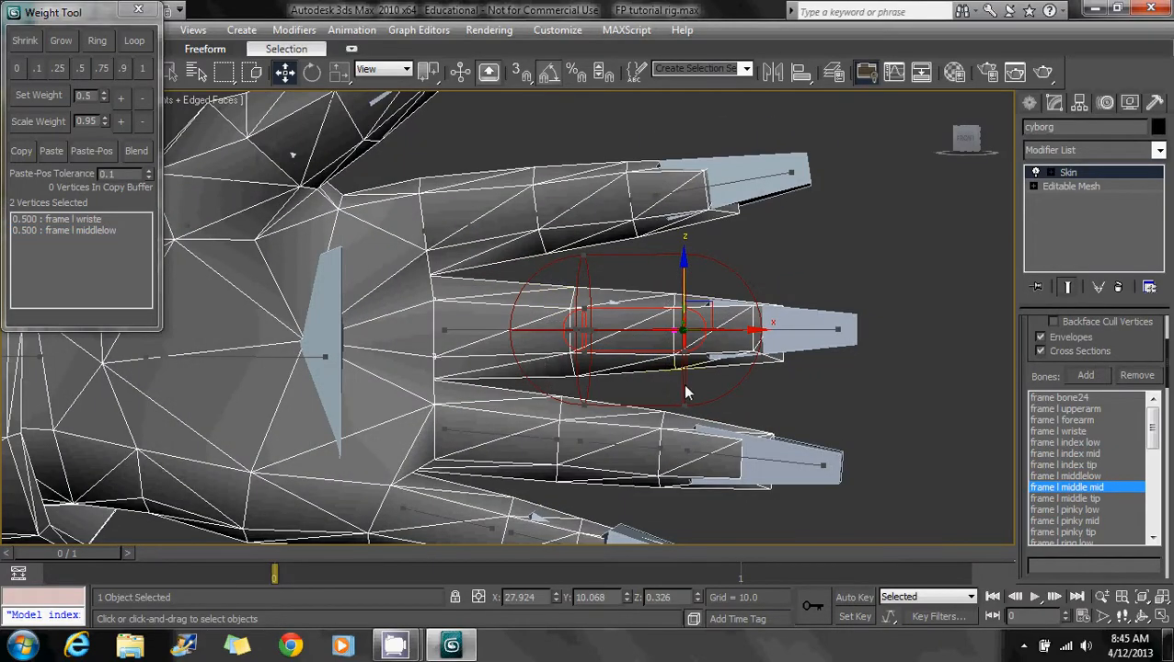
{"action": "middle_click_drag", "start_coordinate": [798, 332], "coordinate": [488, 356], "text": "alt"}
{"action": "middle_click_drag", "start_coordinate": [539, 293], "coordinate": [506, 363], "text": "alt"}
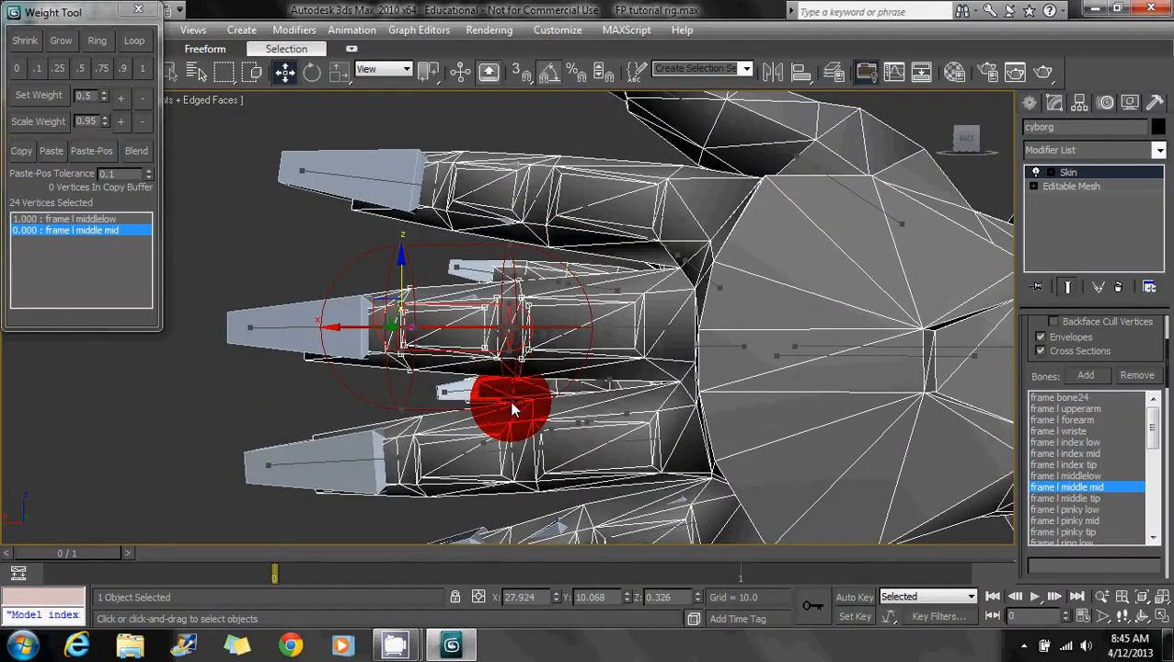
{"action": "left_click_drag", "start_coordinate": [513, 405], "coordinate": [513, 407], "text": "alt"}
Step: Set the frame l middle mid weight of the selected middle-segment vertices to 1
{"action": "middle_click_drag", "start_coordinate": [442, 325], "coordinate": [566, 285], "text": "alt"}
{"action": "scroll", "coordinate": [492, 333], "scroll_direction": "up", "scroll_amount": 3}
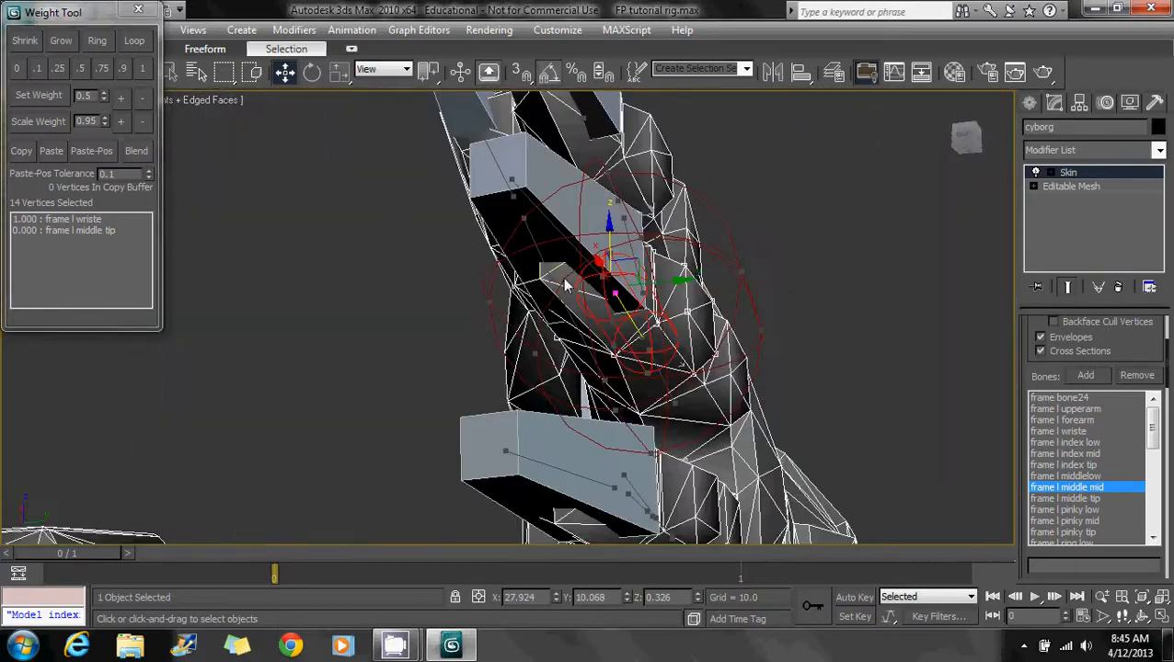
{"action": "left_click", "coordinate": [140, 70]}
{"action": "middle_click_drag", "start_coordinate": [575, 226], "coordinate": [447, 267], "text": "alt"}
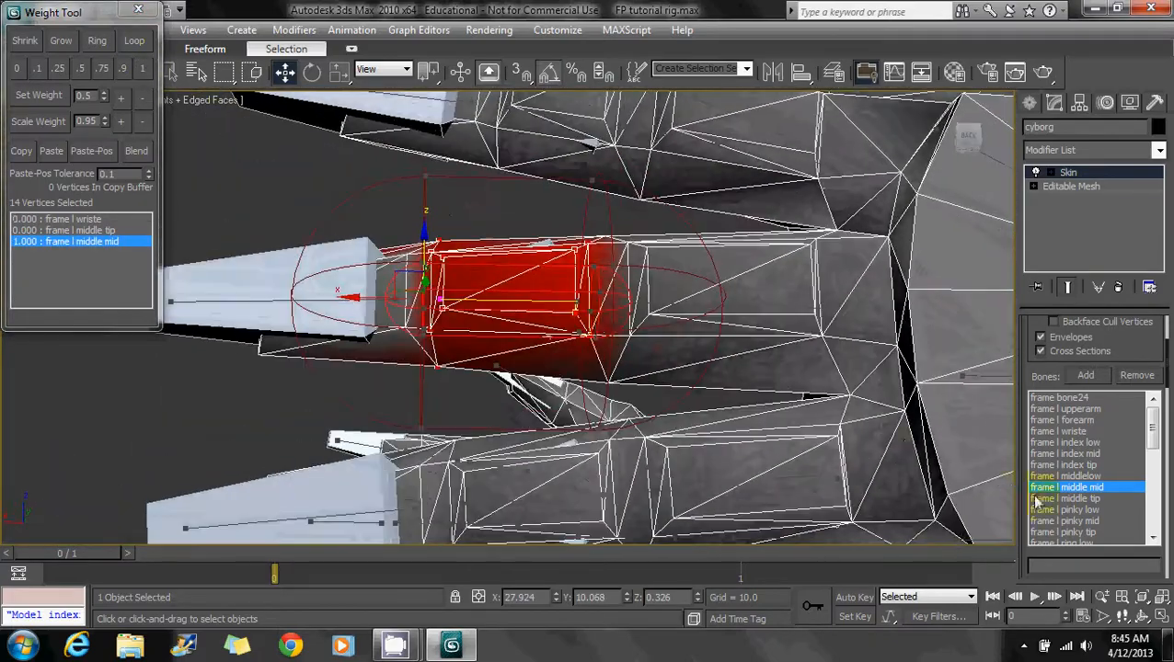
Step: Select the vertices of the left middle fingertip and set their frame l middle tip weight to 1
{"action": "left_click", "coordinate": [1037, 499]}
{"action": "middle_click_drag", "start_coordinate": [657, 421], "coordinate": [333, 257], "text": "alt"}
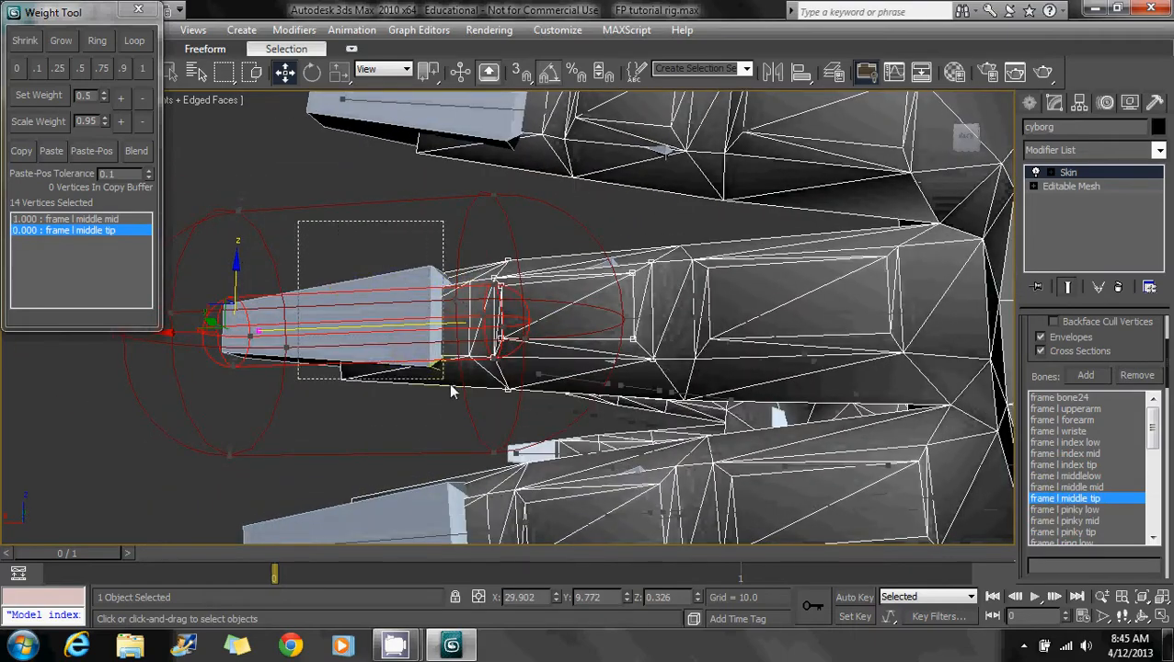
{"action": "left_click_drag", "start_coordinate": [450, 386], "coordinate": [488, 416]}
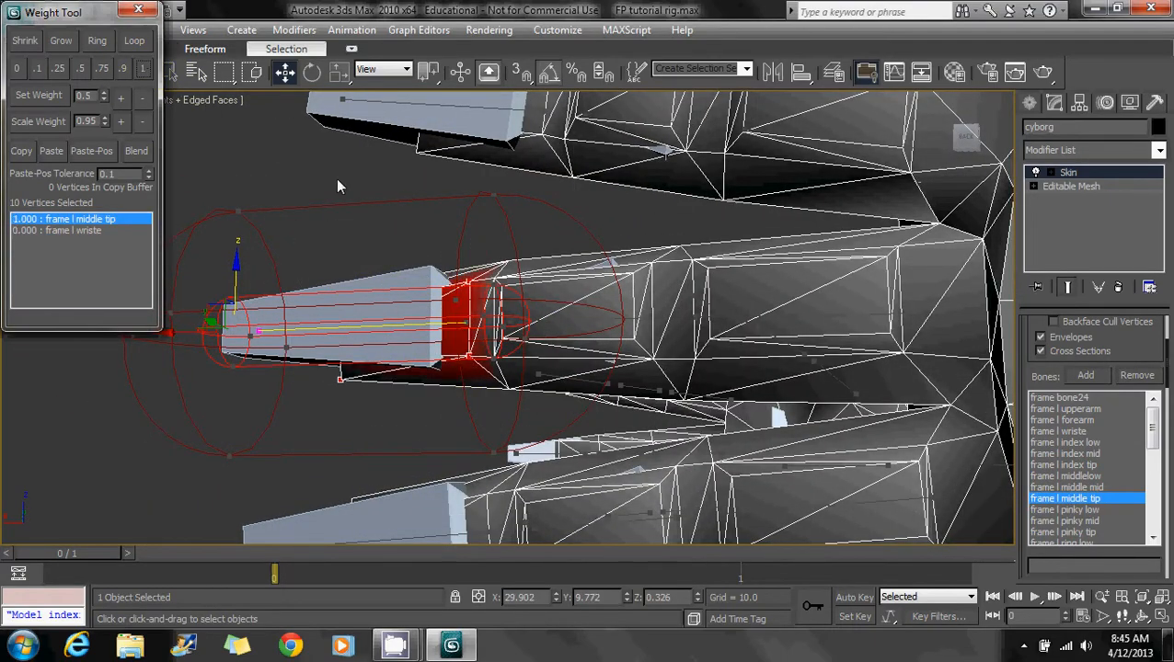
{"action": "middle_click_drag", "start_coordinate": [338, 186], "coordinate": [1074, 201], "text": "alt"}
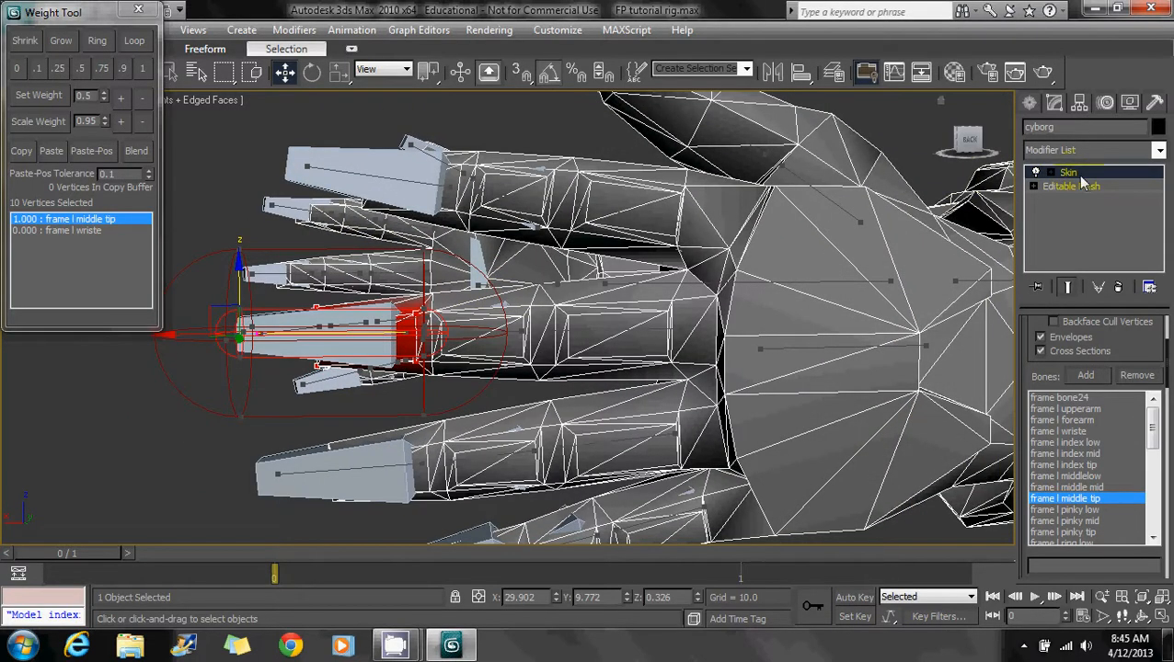
Step: Leave the Skin envelope editing and temporarily rotate the frame l middle mid bone to check how the finger deforms
{"action": "left_click", "coordinate": [1080, 176]}
{"action": "left_click", "coordinate": [897, 141]}
{"action": "middle_click_drag", "start_coordinate": [733, 250], "coordinate": [745, 228]}
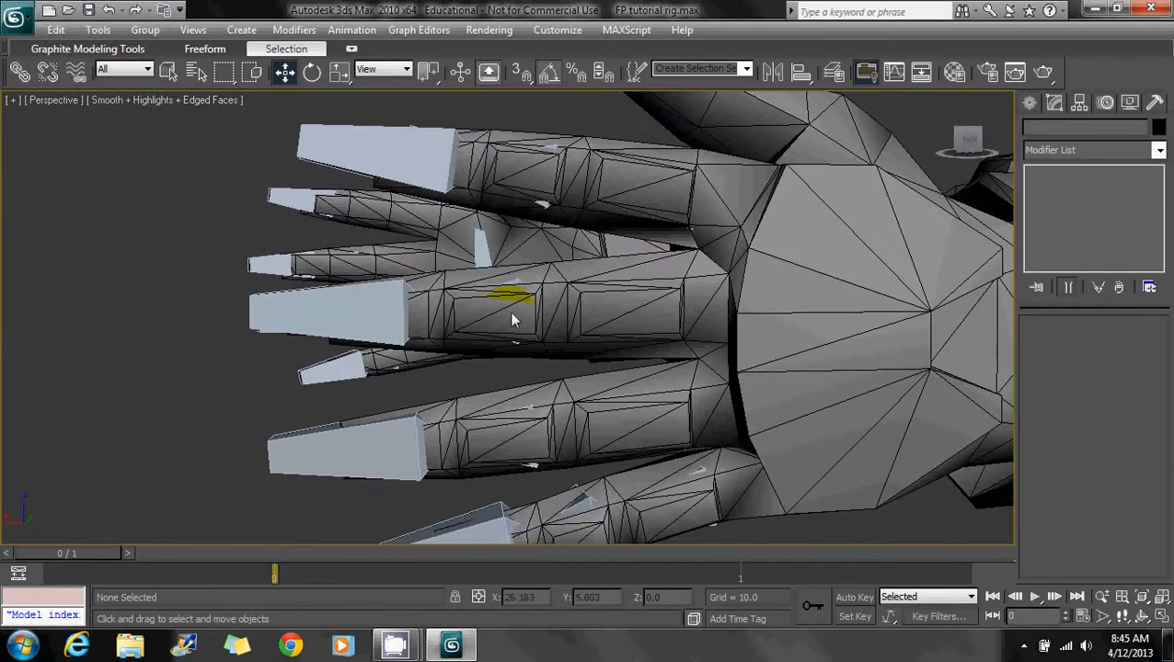
{"action": "left_click", "coordinate": [517, 283]}
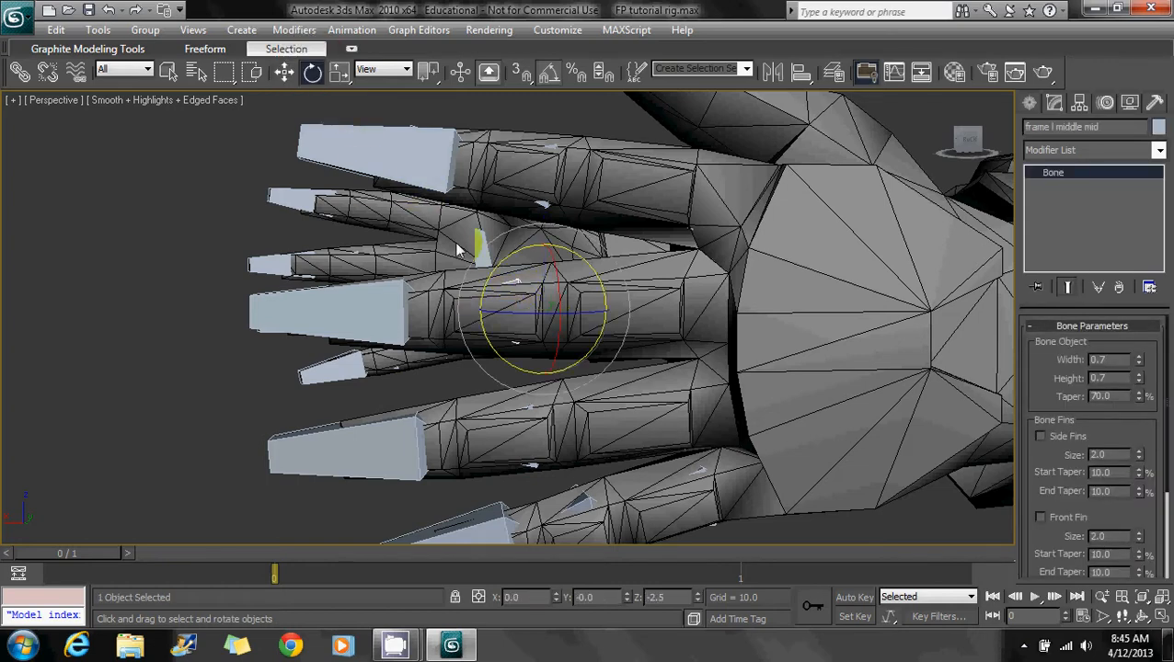
{"action": "middle_click_drag", "start_coordinate": [455, 242], "coordinate": [517, 299], "text": "alt"}
{"action": "left_click_drag", "start_coordinate": [567, 349], "coordinate": [496, 352]}
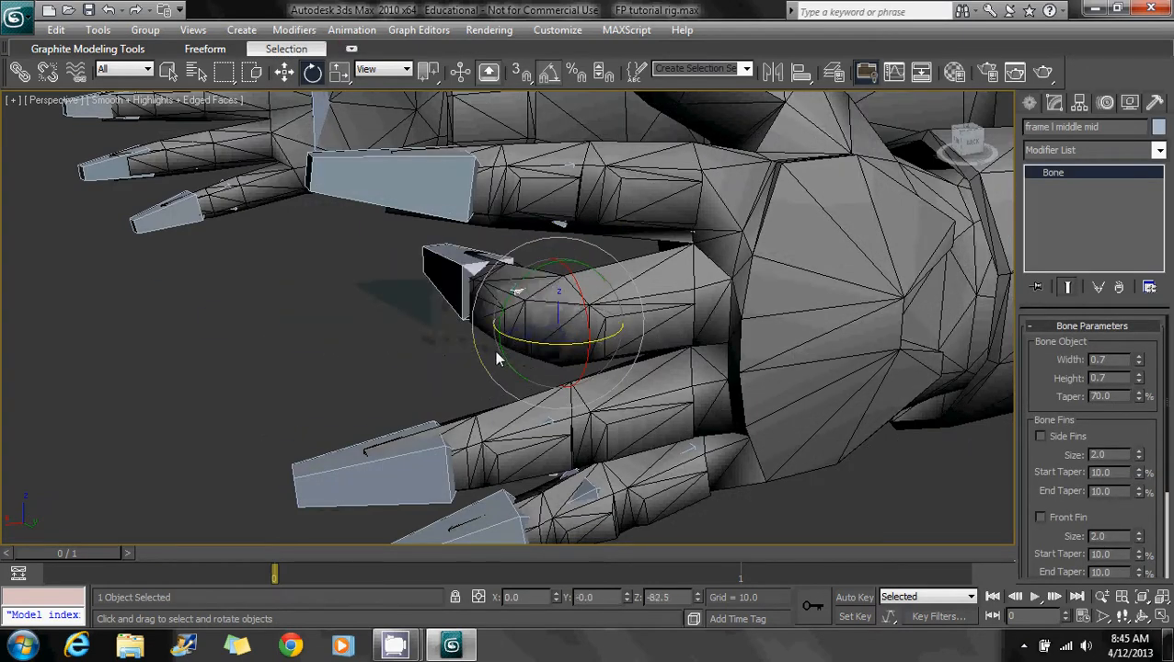
{"action": "right_click", "coordinate": [496, 357]}
Step: Temporarily rotate the left middle finger's tip bone to check how the fingertip deforms
{"action": "left_click", "coordinate": [393, 342]}
{"action": "mouse_move", "coordinate": [381, 358]}
{"action": "left_mouse_down"}
{"action": "mouse_move", "coordinate": [405, 366]}
{"action": "mouse_move", "coordinate": [395, 364]}
{"action": "left_mouse_up"}
{"action": "right_click", "coordinate": [396, 364]}
{"action": "middle_click_drag", "start_coordinate": [569, 315], "coordinate": [426, 300], "text": "alt"}
{"action": "left_click_drag", "start_coordinate": [424, 292], "coordinate": [397, 304]}
{"action": "middle_click_drag", "start_coordinate": [398, 303], "coordinate": [434, 287], "text": "alt"}
Step: Reselect the cyborg mesh, resume editing its Skin envelopes and choose the frame l pinky low bone
{"action": "left_click", "coordinate": [887, 306]}
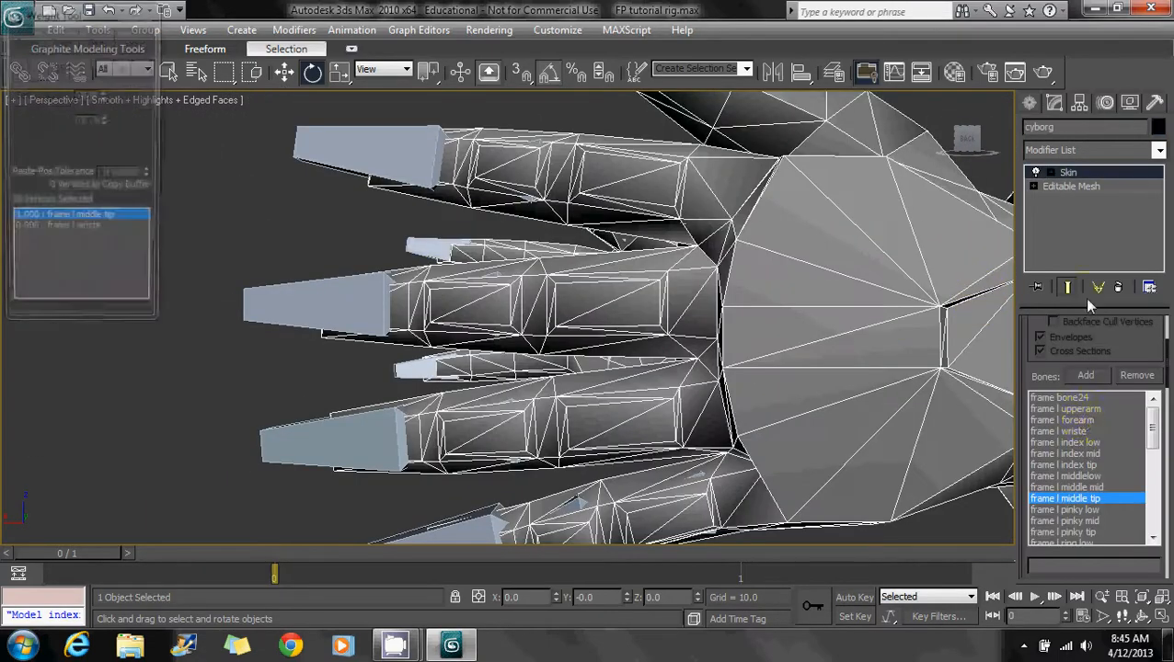
{"action": "scroll", "coordinate": [1108, 349], "scroll_direction": "up", "scroll_amount": 3}
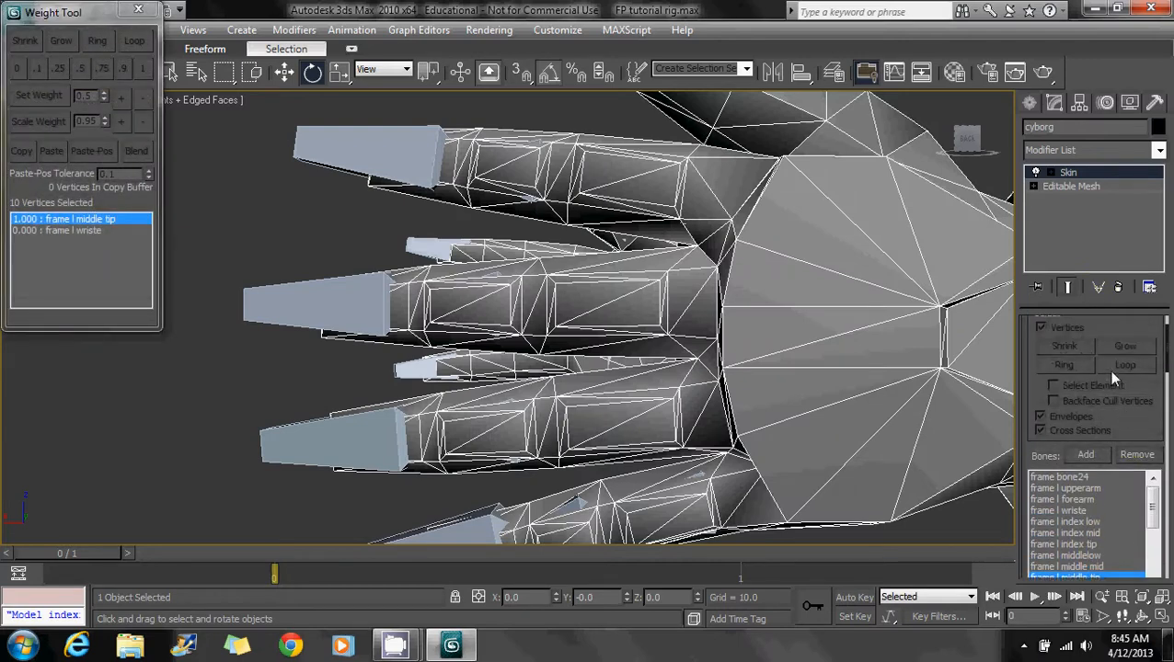
{"action": "left_click_drag", "start_coordinate": [1129, 354], "coordinate": [1139, 417]}
{"action": "left_click", "coordinate": [1103, 347]}
{"action": "left_click_drag", "start_coordinate": [1131, 463], "coordinate": [1137, 310]}
{"action": "left_click", "coordinate": [1085, 466]}
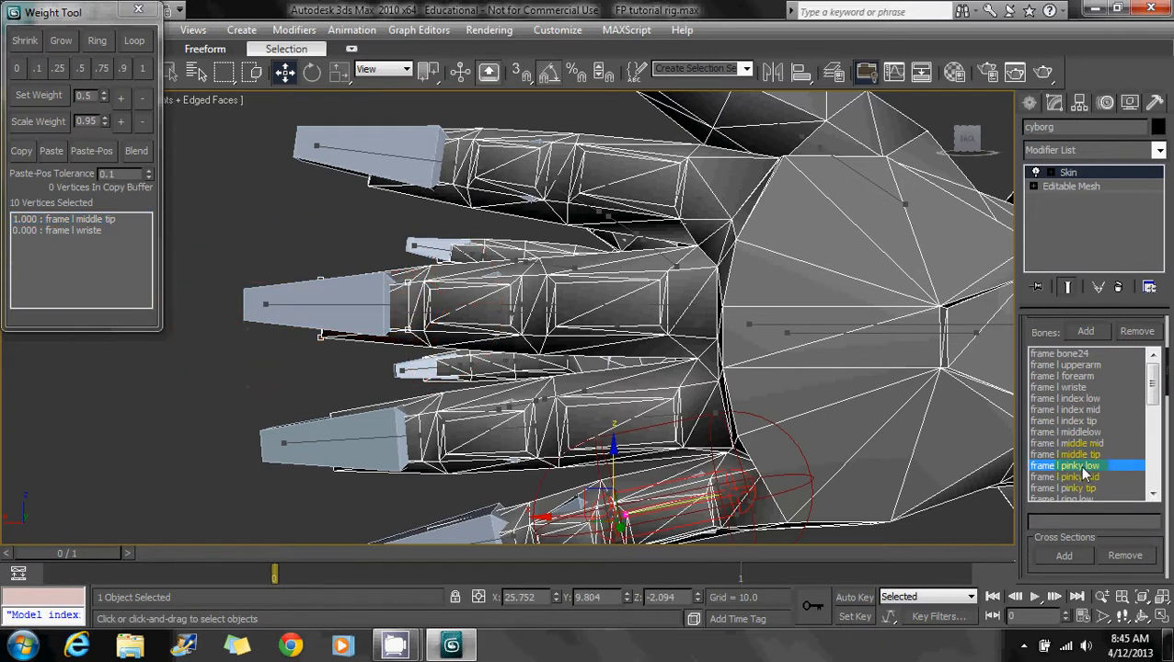
{"action": "left_click", "coordinate": [1089, 456]}
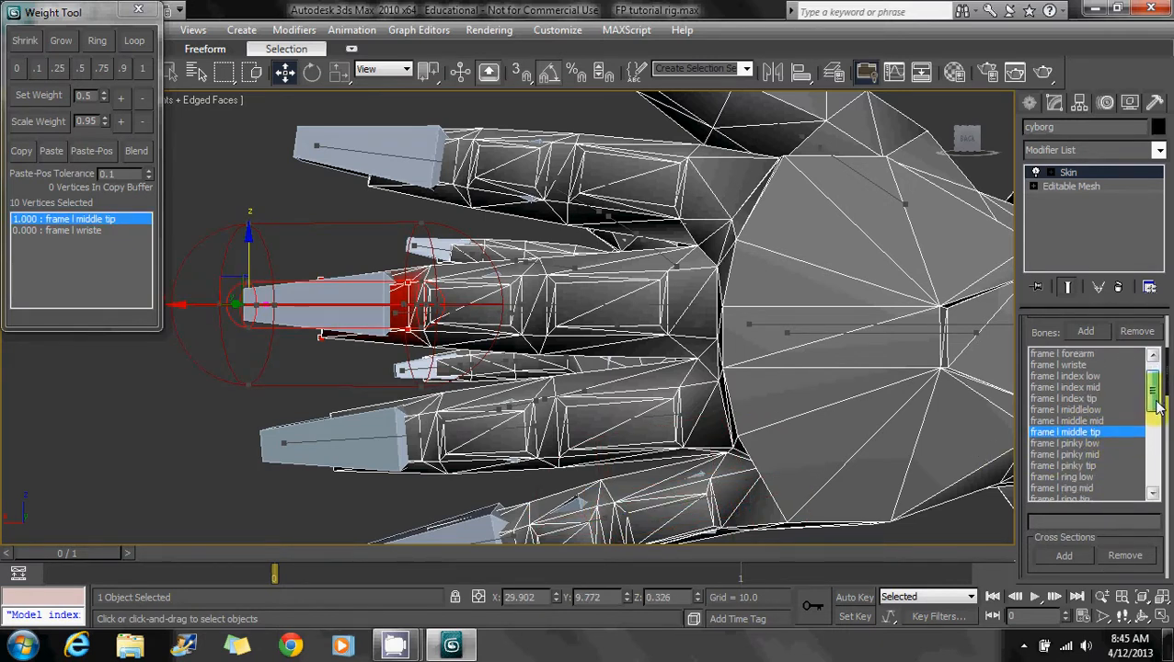
{"action": "left_click", "coordinate": [1085, 443]}
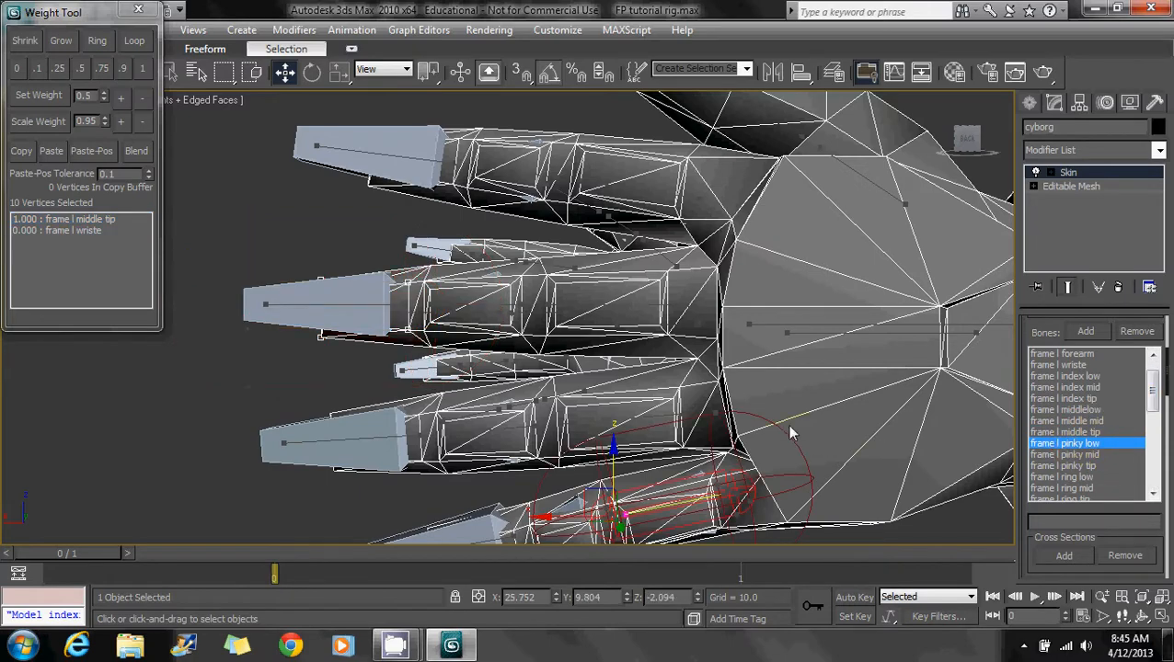
Step: Select the vertices around the left pinky's lower segment, including those at both of its joints
{"action": "middle_click_drag", "start_coordinate": [726, 350], "coordinate": [583, 308], "text": "alt"}
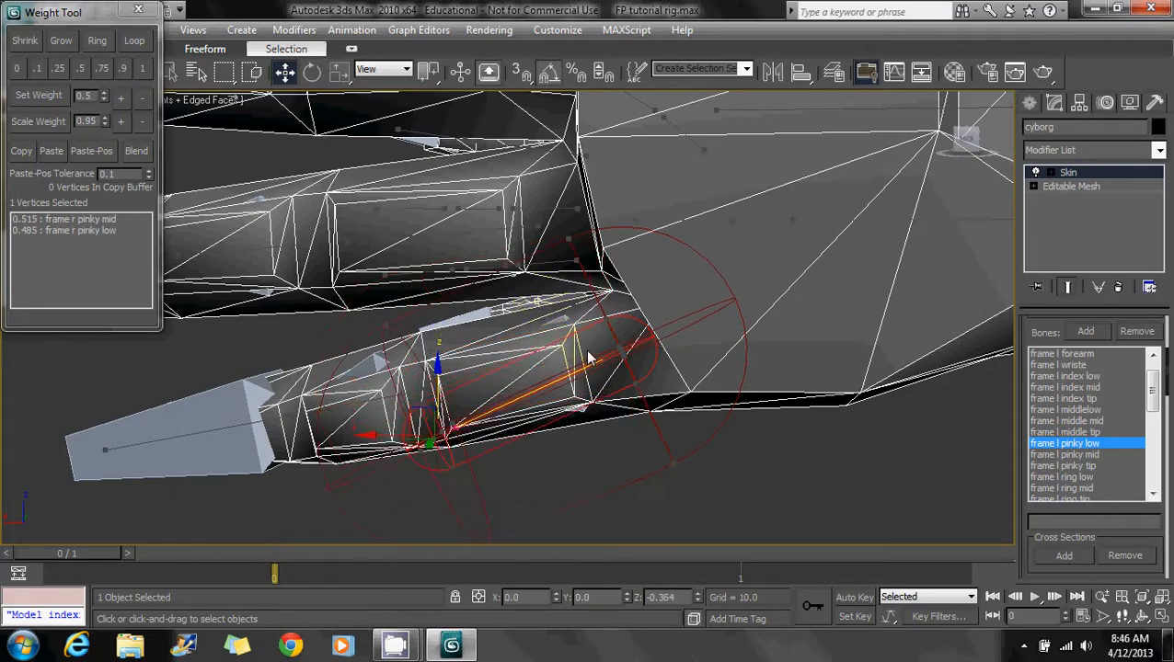
{"action": "left_click_drag", "start_coordinate": [589, 357], "coordinate": [610, 372]}
{"action": "left_click", "coordinate": [609, 311]}
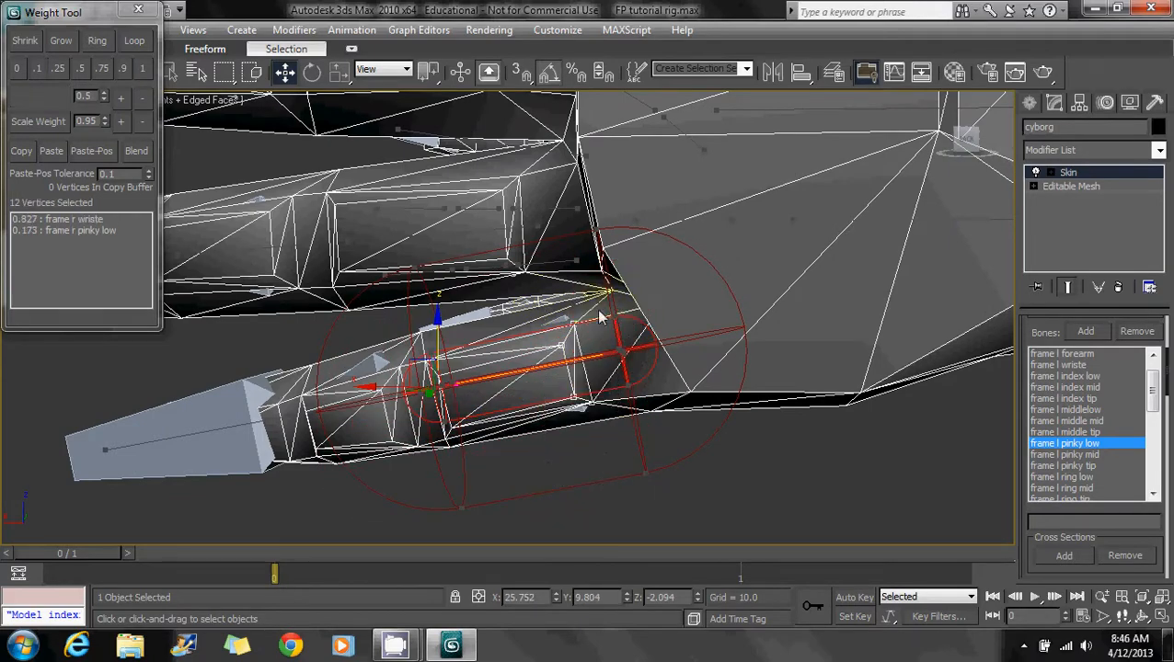
{"action": "middle_click_drag", "start_coordinate": [610, 311], "coordinate": [501, 425], "text": "alt"}
{"action": "middle_click_drag", "start_coordinate": [485, 474], "coordinate": [495, 340], "text": "alt"}
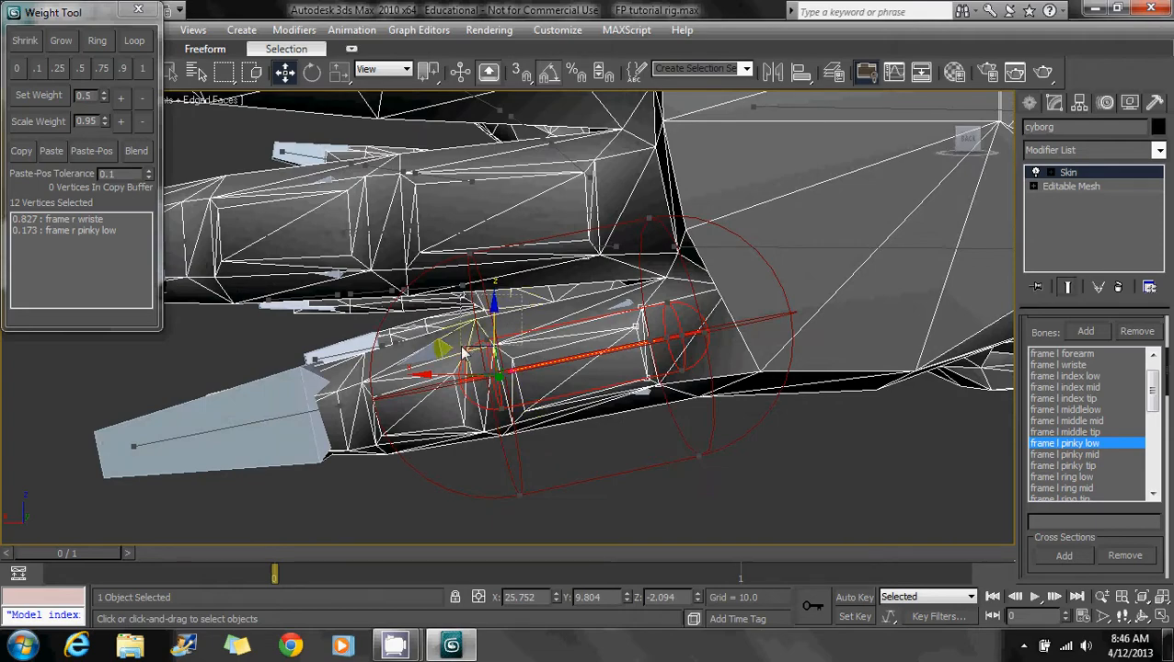
{"action": "left_click_drag", "start_coordinate": [503, 449], "coordinate": [500, 453], "text": "ctrl"}
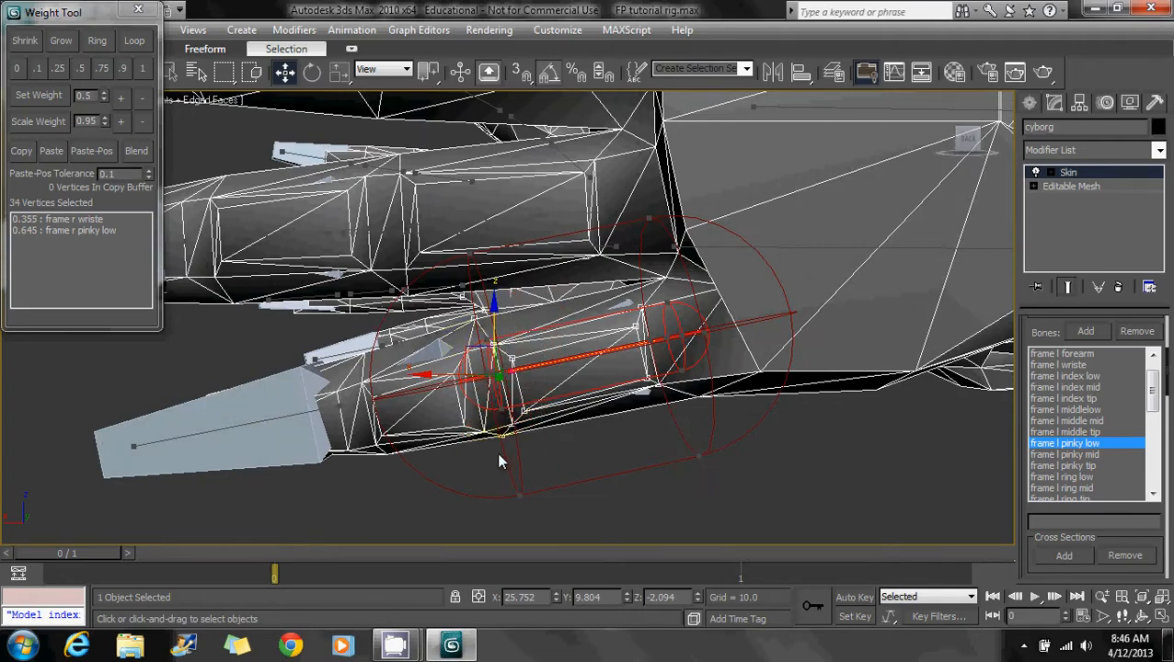
{"action": "middle_click_drag", "start_coordinate": [520, 342], "coordinate": [552, 377], "text": "alt"}
{"action": "left_click", "coordinate": [528, 400], "text": "ctrl"}
Step: Remove the right arm's vertices from the left pinky selection
{"action": "middle_click_drag", "start_coordinate": [683, 364], "coordinate": [694, 336], "text": "alt"}
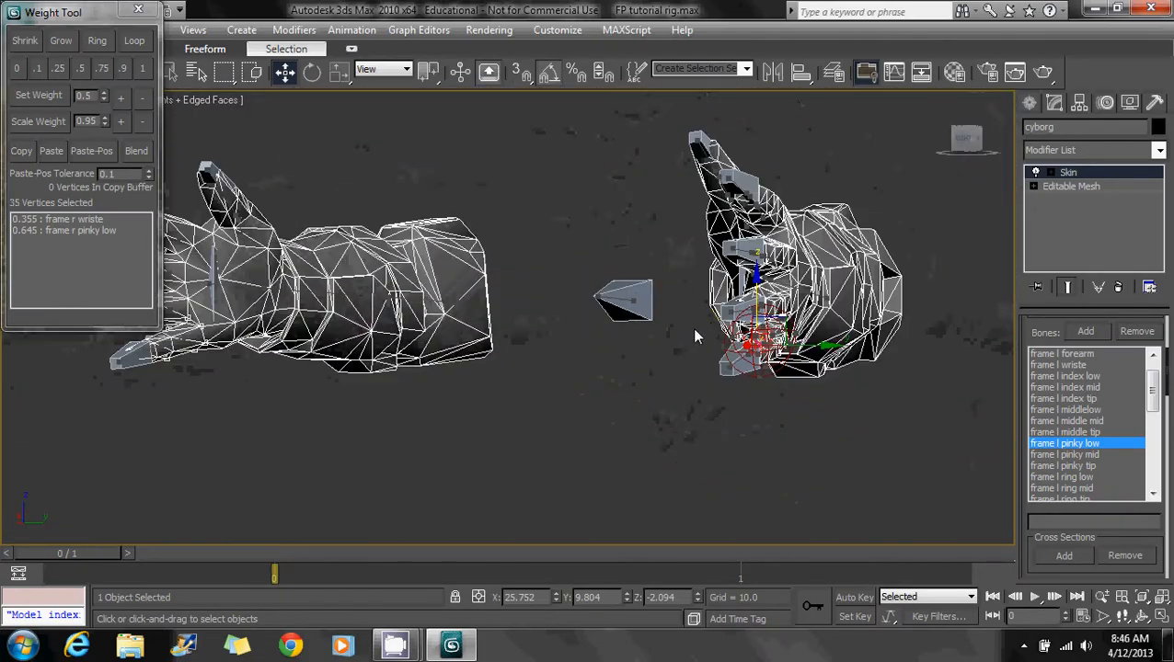
{"action": "left_click_drag", "start_coordinate": [152, 397], "coordinate": [130, 410], "text": "alt"}
{"action": "middle_click_drag", "start_coordinate": [405, 333], "coordinate": [544, 329], "text": "alt"}
{"action": "left_click_drag", "start_coordinate": [570, 155], "coordinate": [205, 359], "text": "alt"}
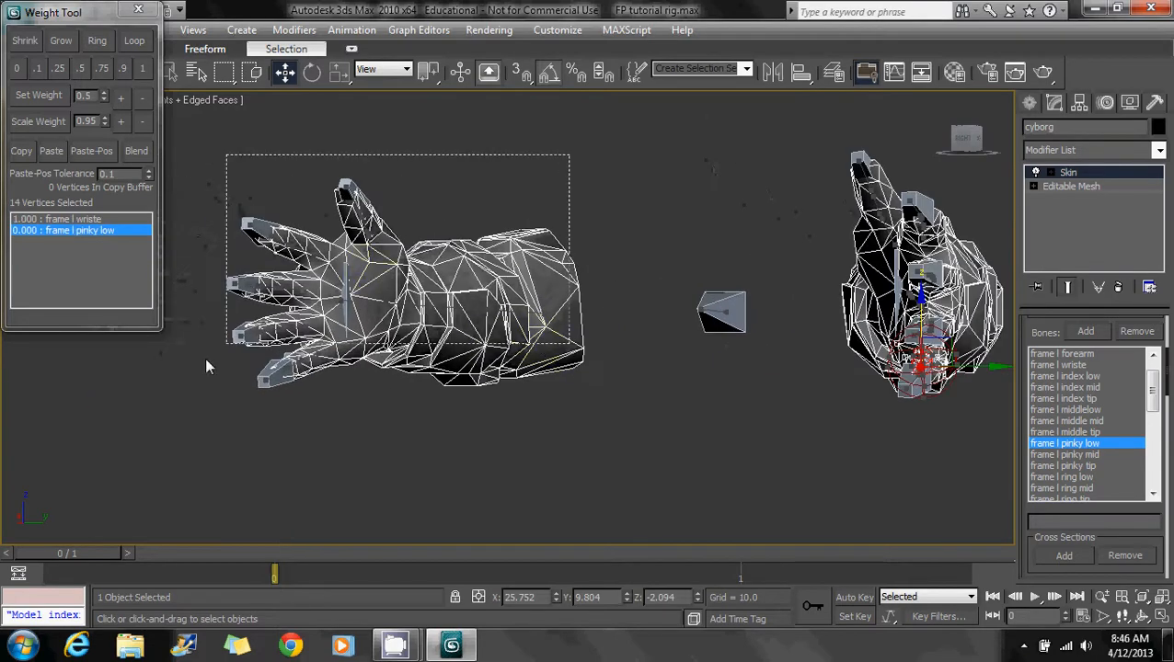
Step: Try setting the frame l pinky low weight of the selected vertices to 1, and undo it
{"action": "middle_click_drag", "start_coordinate": [668, 400], "coordinate": [616, 318], "text": "alt"}
{"action": "scroll", "coordinate": [616, 318], "scroll_direction": "up", "scroll_amount": 10}
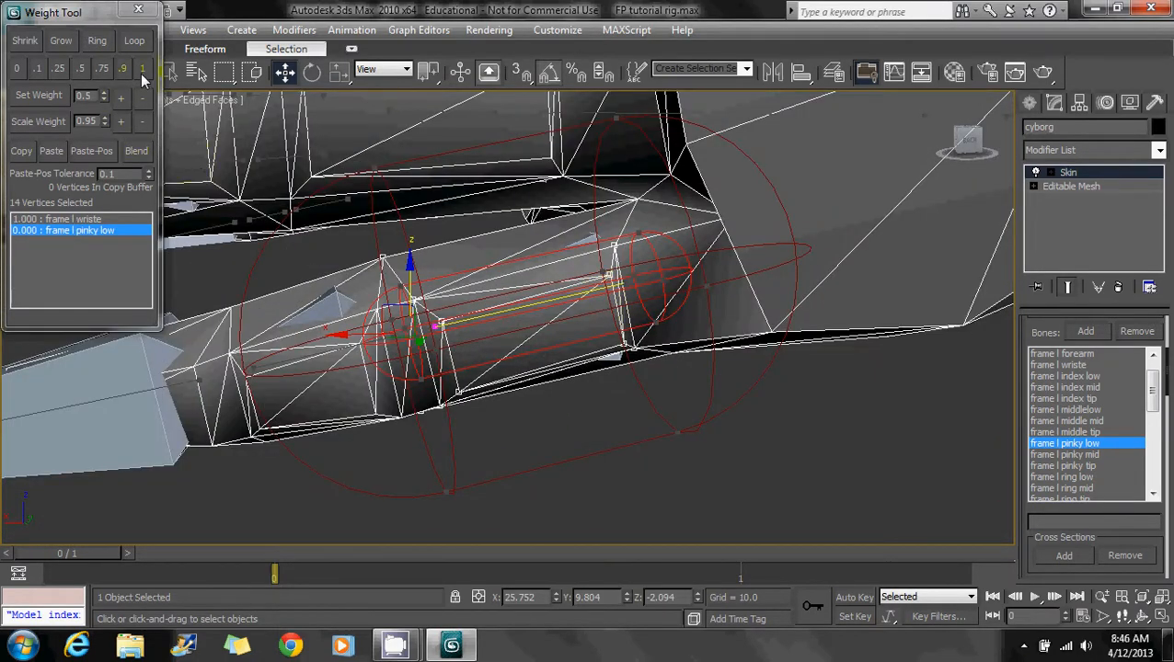
{"action": "left_click", "coordinate": [142, 68]}
{"action": "middle_click_drag", "start_coordinate": [568, 283], "coordinate": [280, 323], "text": "alt"}
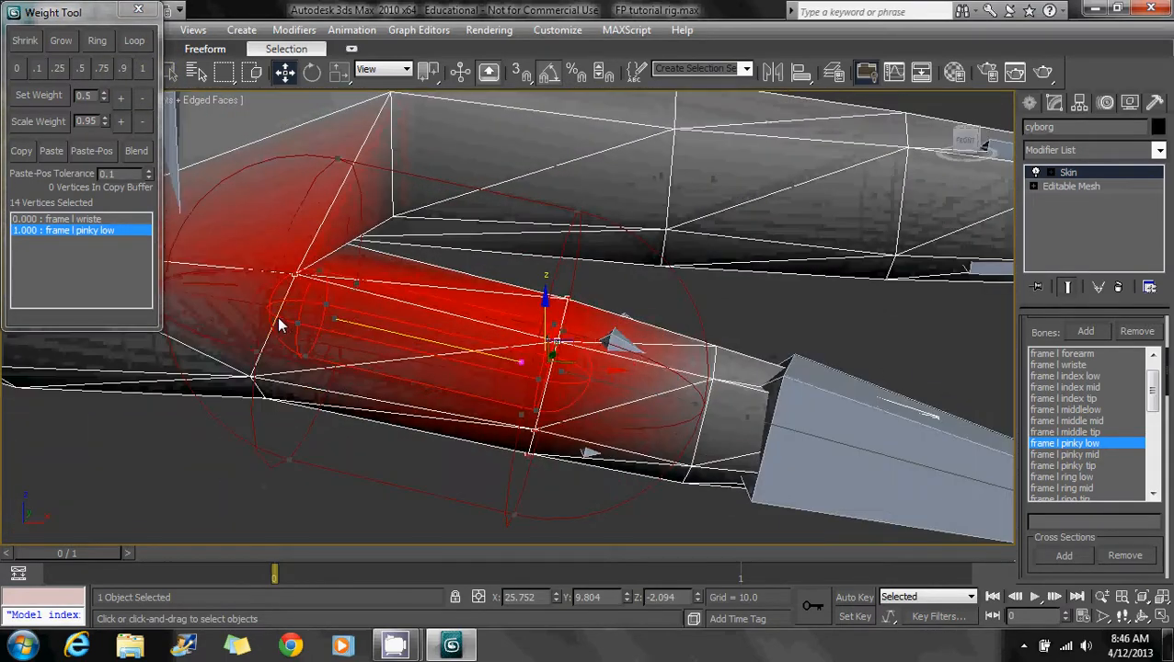
{"action": "key", "text": "ctrl+z"}
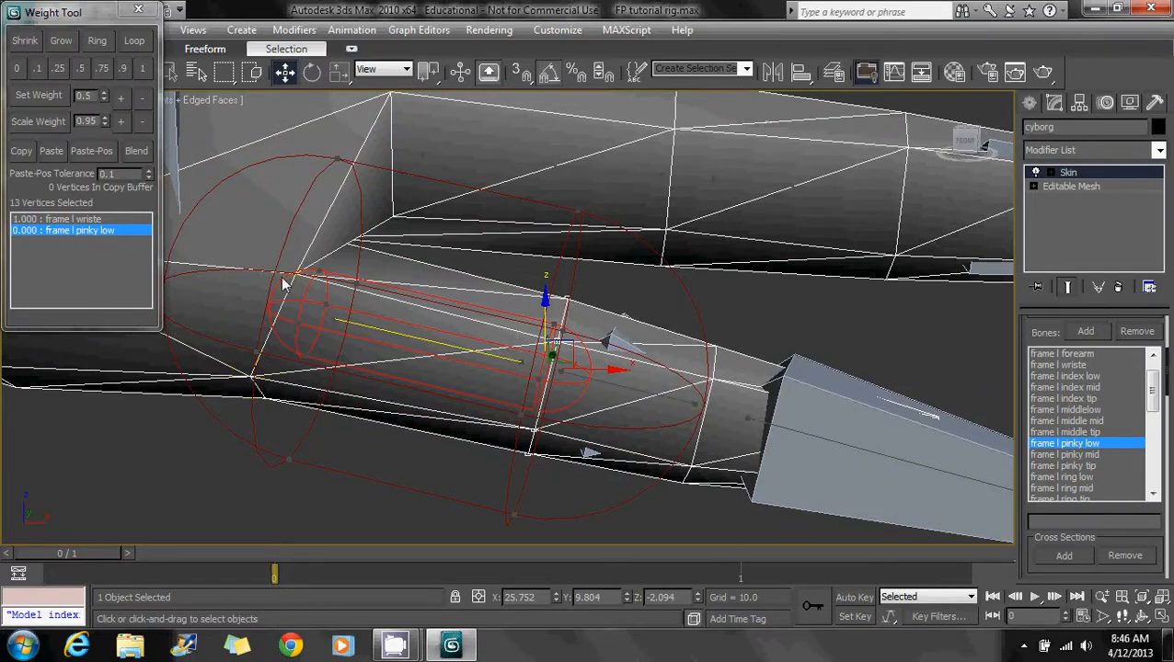
Step: Set the frame l pinky low weight to 1 for the selected segment vertices and to 0.5 for the two vertices at the knuckle
{"action": "left_click", "coordinate": [142, 68]}
{"action": "middle_click_drag", "start_coordinate": [247, 133], "coordinate": [900, 219], "text": "alt"}
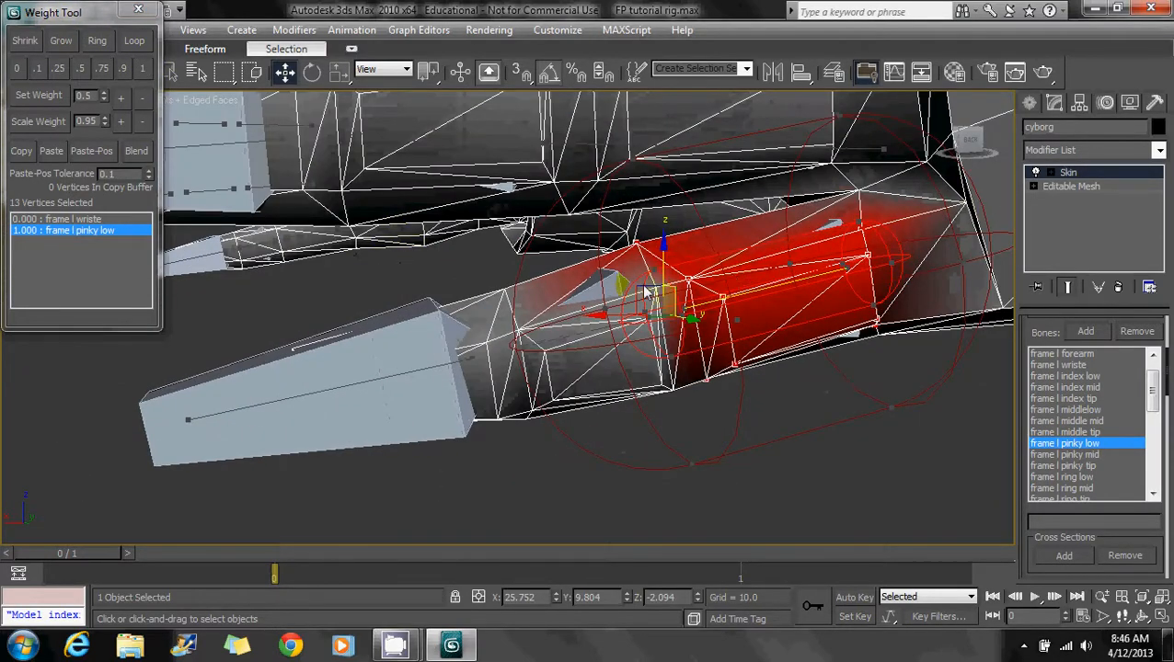
{"action": "middle_click_drag", "start_coordinate": [647, 292], "coordinate": [382, 319], "text": "alt"}
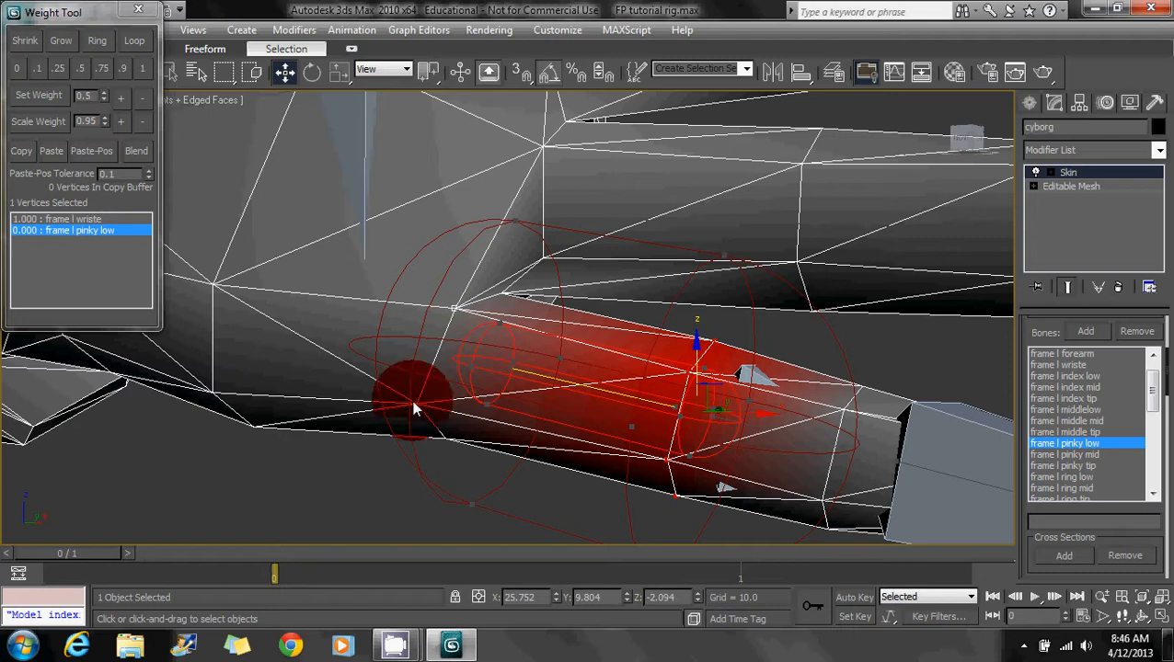
{"action": "left_click", "coordinate": [82, 69]}
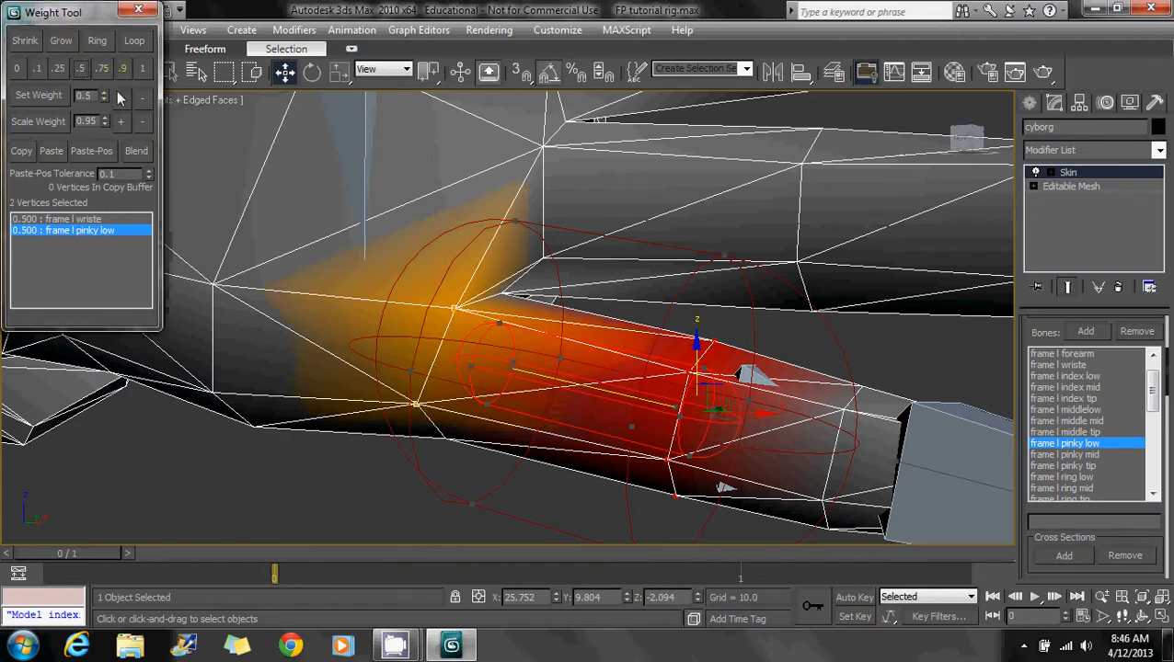
Step: Select only the vertices around the left pinky's middle segment and set their frame l pinky mid weight to 1
{"action": "mouse_move", "coordinate": [542, 249]}
{"action": "middle_mouse_down", "text": "alt"}
{"action": "mouse_move", "coordinate": [414, 194]}
{"action": "mouse_move", "coordinate": [576, 280]}
{"action": "mouse_move", "coordinate": [519, 296]}
{"action": "mouse_move", "coordinate": [455, 267]}
{"action": "mouse_move", "coordinate": [390, 274]}
{"action": "mouse_move", "coordinate": [406, 266]}
{"action": "middle_mouse_up", "text": "alt"}
{"action": "left_click", "coordinate": [1103, 454]}
{"action": "left_click", "coordinate": [420, 289]}
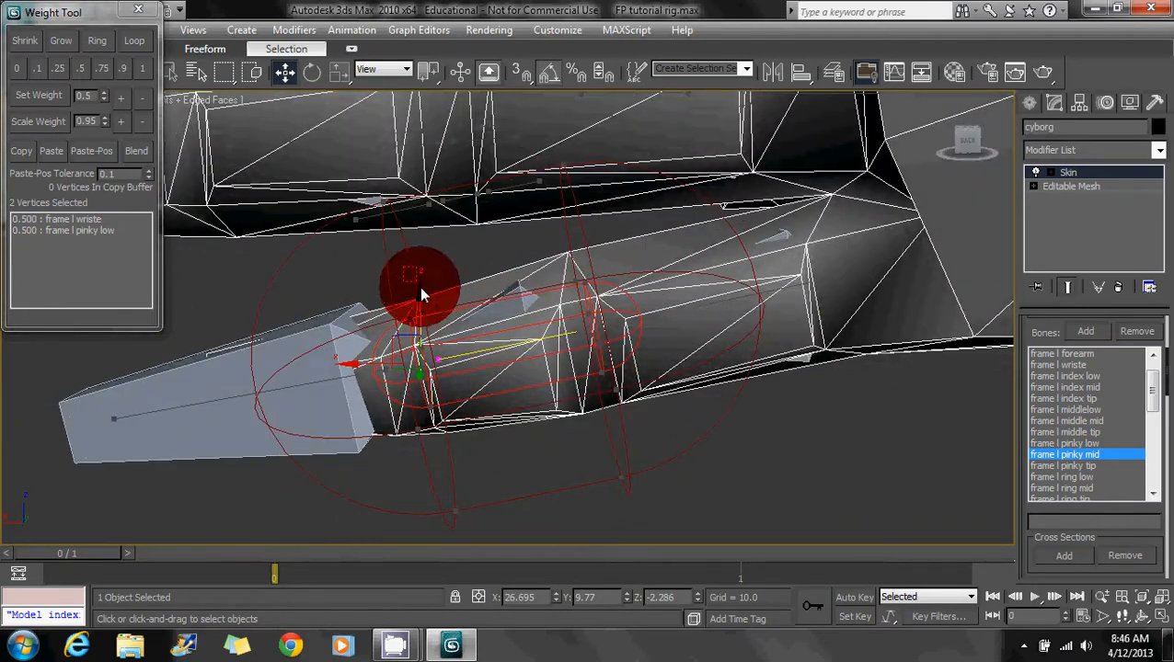
{"action": "left_click_drag", "start_coordinate": [542, 324], "coordinate": [579, 393], "text": "ctrl"}
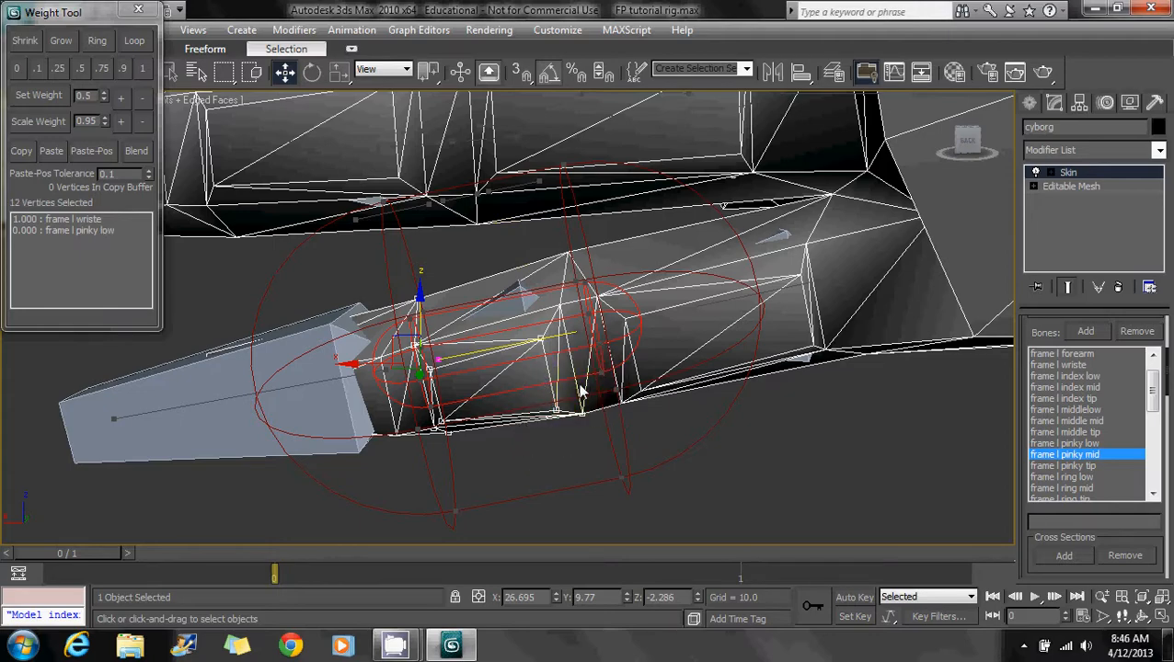
{"action": "middle_click_drag", "start_coordinate": [557, 308], "coordinate": [416, 293], "text": "alt"}
{"action": "left_click", "coordinate": [443, 316], "text": "ctrl"}
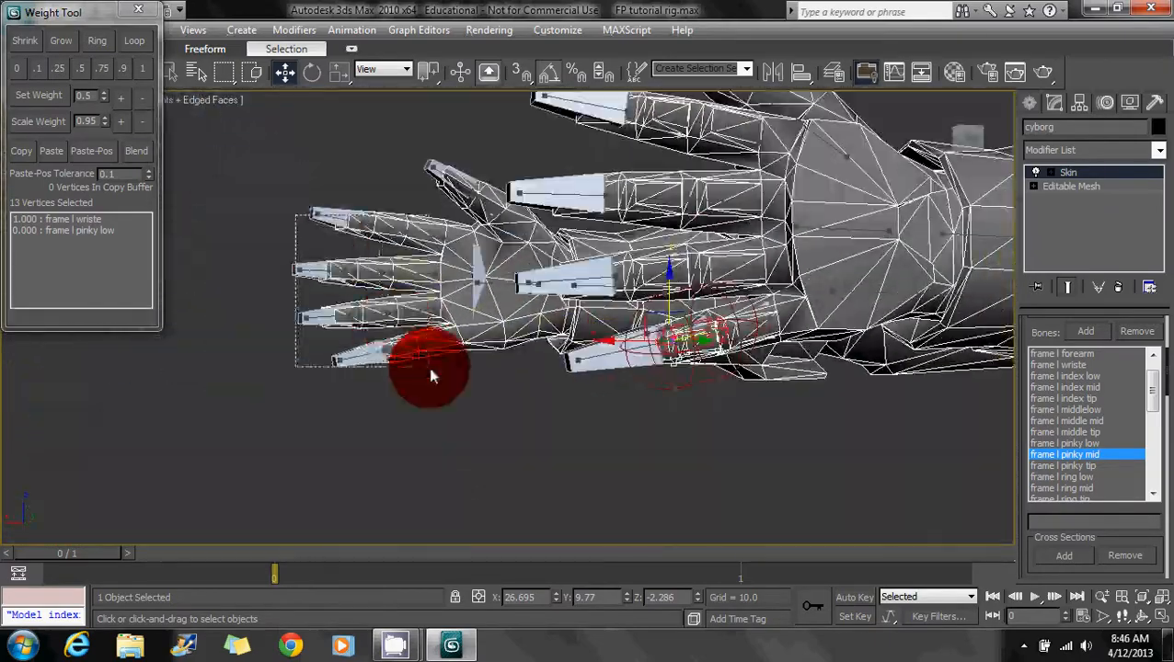
{"action": "middle_click_drag", "start_coordinate": [575, 324], "coordinate": [392, 318]}
{"action": "scroll", "coordinate": [392, 318], "scroll_direction": "up", "scroll_amount": 4}
{"action": "left_click", "coordinate": [143, 68]}
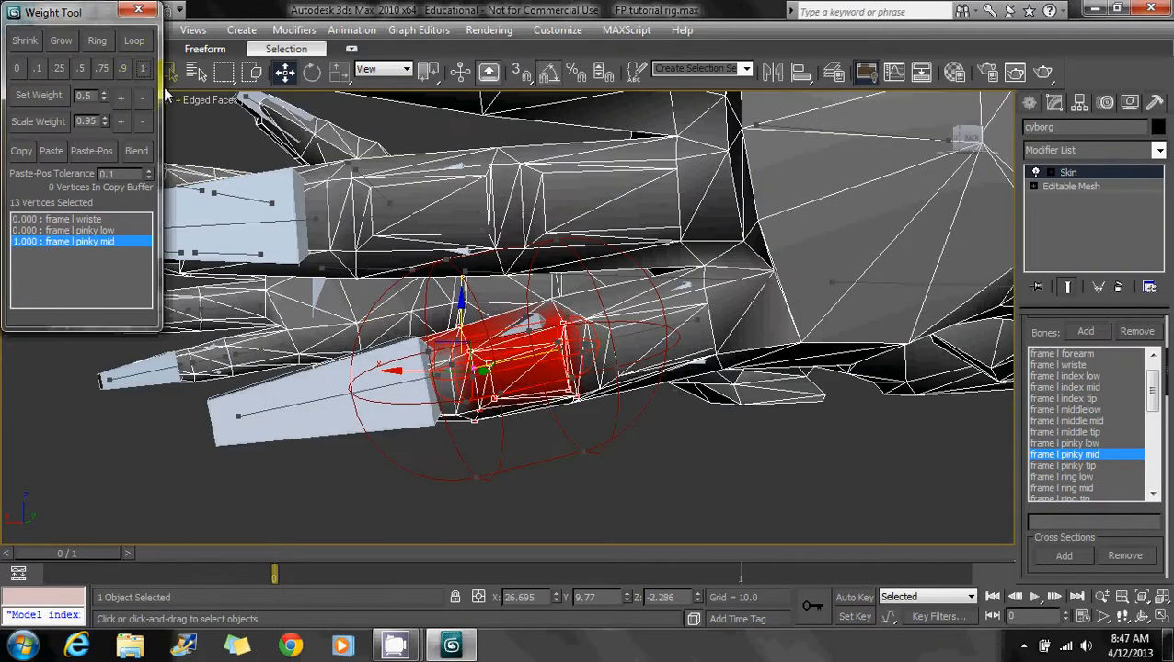
Step: Select the vertices of the left pinky's tip segment and set their frame l pinky tip weight to 1
{"action": "middle_click_drag", "start_coordinate": [163, 86], "coordinate": [1001, 439], "text": "alt"}
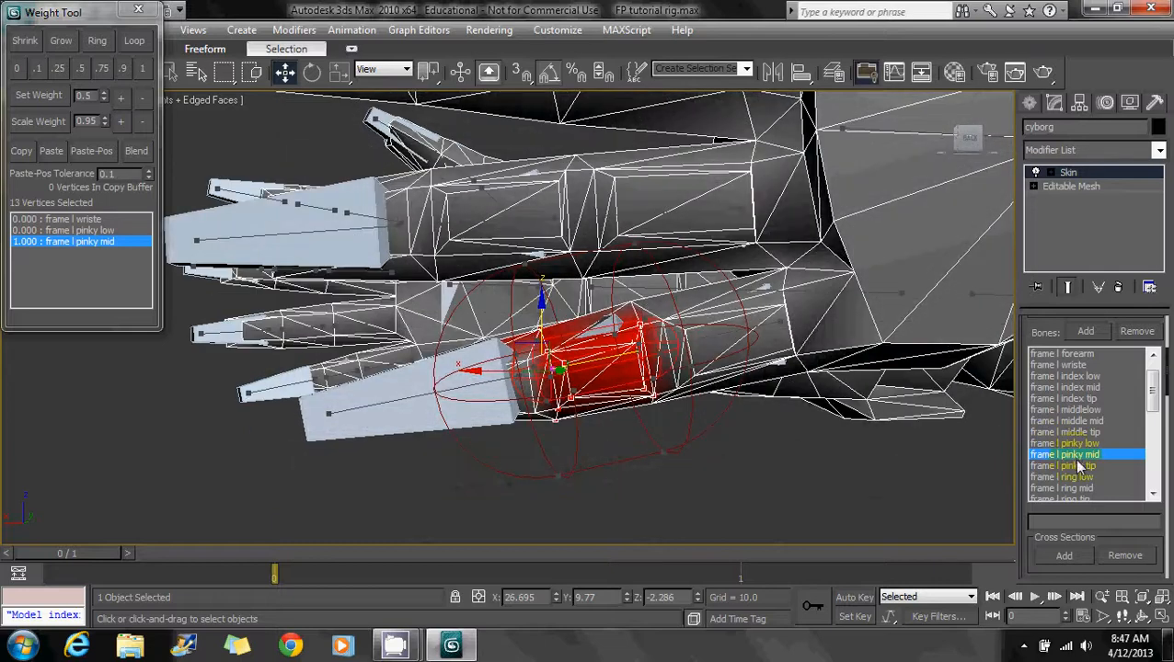
{"action": "left_click", "coordinate": [1079, 467]}
{"action": "middle_click_drag", "start_coordinate": [699, 419], "coordinate": [383, 343], "text": "alt"}
{"action": "scroll", "coordinate": [520, 375], "scroll_direction": "up", "scroll_amount": 1}
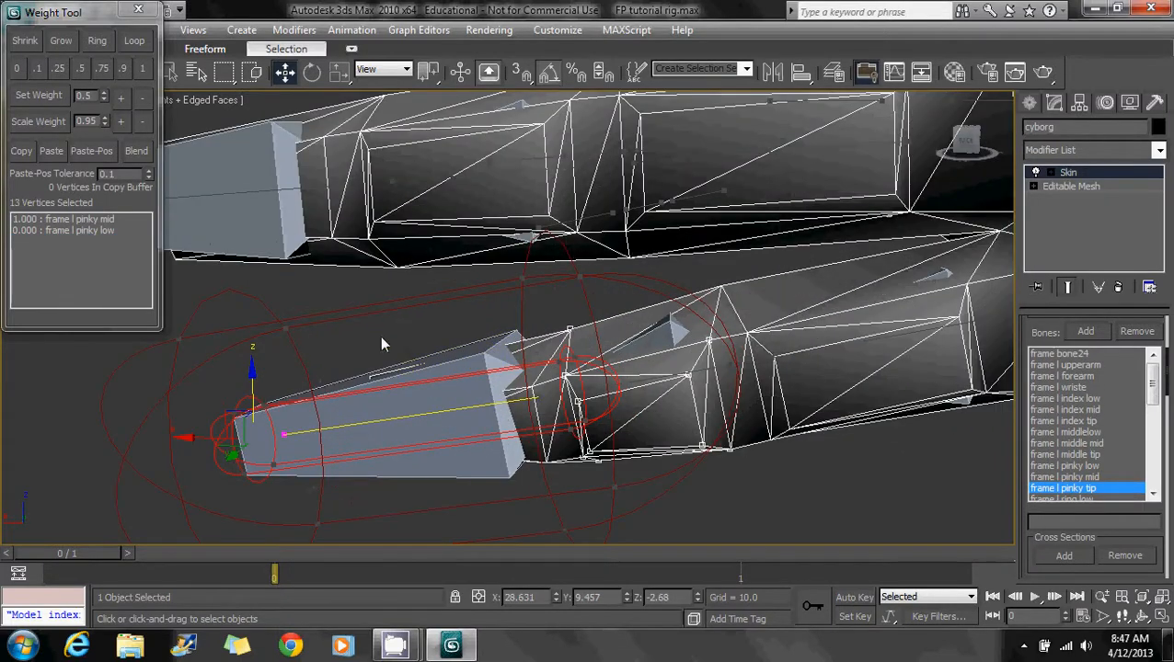
{"action": "left_click_drag", "start_coordinate": [528, 471], "coordinate": [557, 513]}
{"action": "left_click_drag", "start_coordinate": [437, 513], "coordinate": [517, 466]}
{"action": "middle_click_drag", "start_coordinate": [475, 431], "coordinate": [146, 187], "text": "alt"}
{"action": "left_click", "coordinate": [141, 68]}
Step: Choose the frame l ring low bone and select the vertices around the left ring finger's lower segment
{"action": "middle_click_drag", "start_coordinate": [343, 195], "coordinate": [993, 423], "text": "alt"}
{"action": "scroll", "coordinate": [509, 283], "scroll_direction": "down", "scroll_amount": 5}
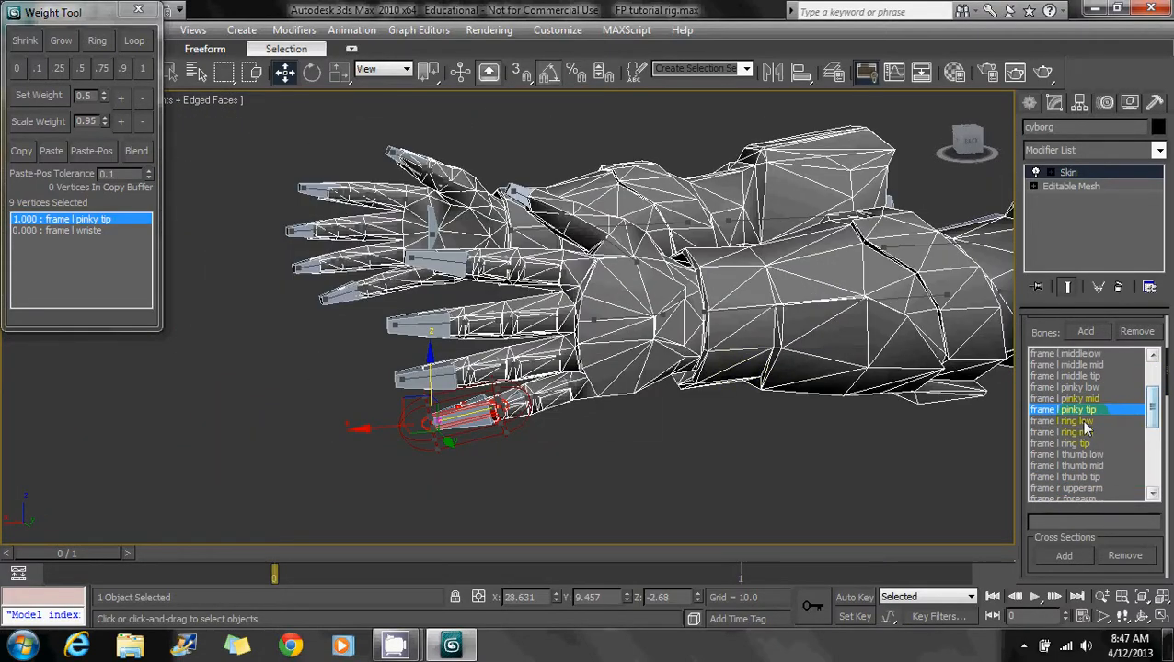
{"action": "left_click", "coordinate": [1083, 421]}
{"action": "scroll", "coordinate": [527, 319], "scroll_direction": "up", "scroll_amount": 5}
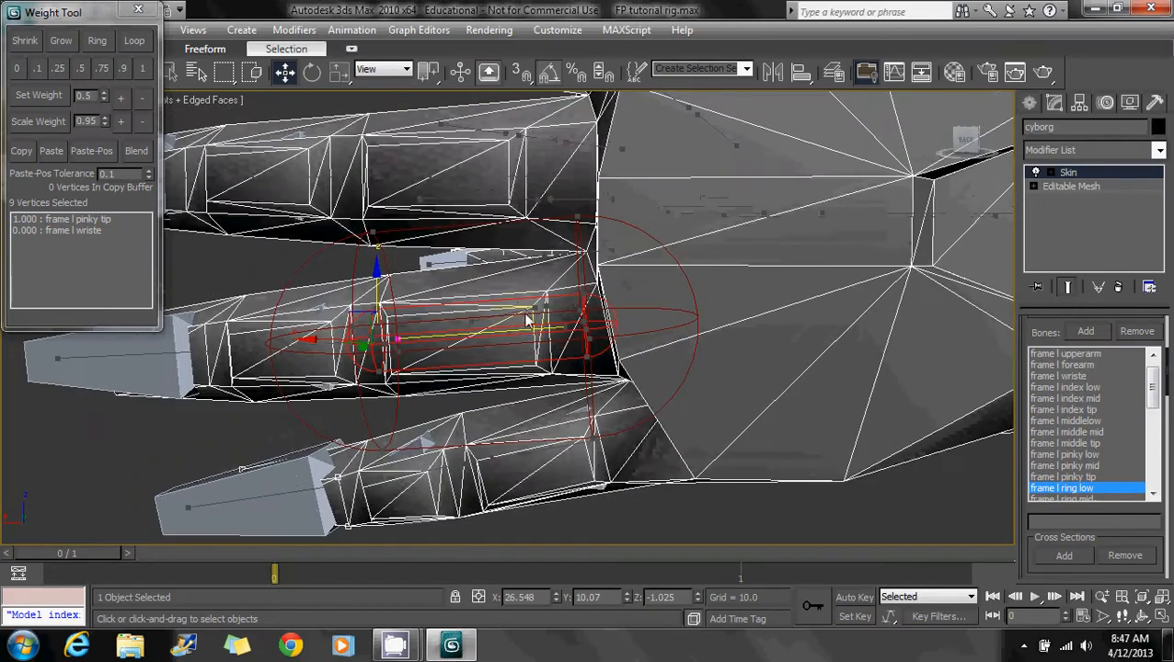
{"action": "middle_click_drag", "start_coordinate": [527, 319], "coordinate": [517, 276], "text": "alt"}
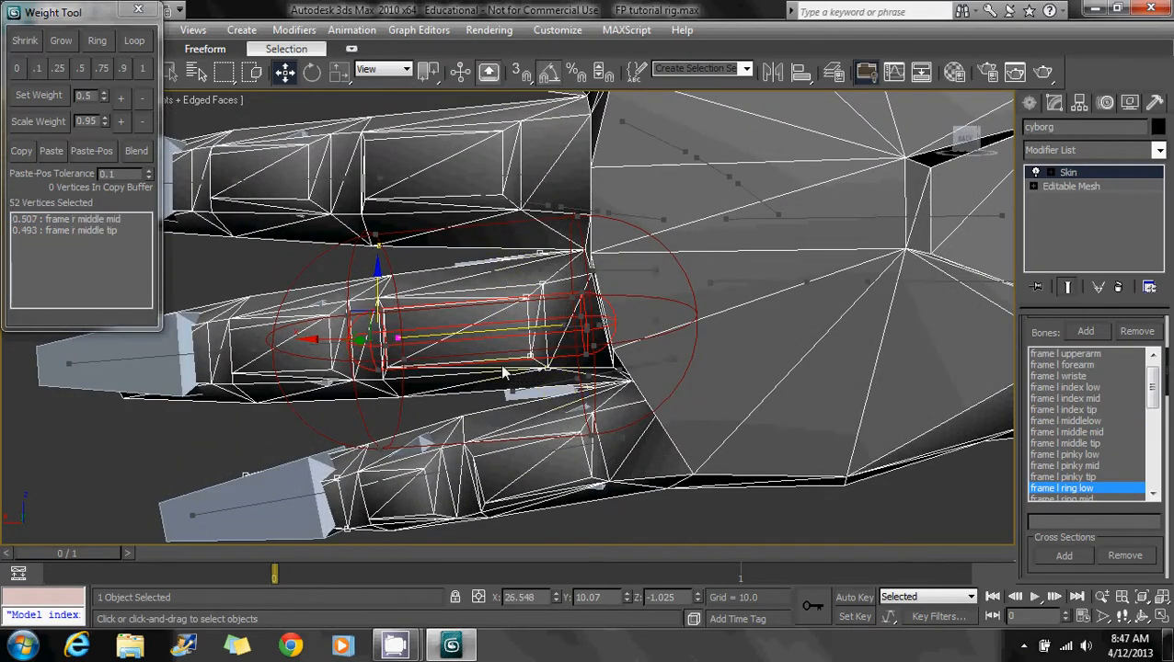
{"action": "middle_click_drag", "start_coordinate": [504, 372], "coordinate": [525, 348], "text": "alt"}
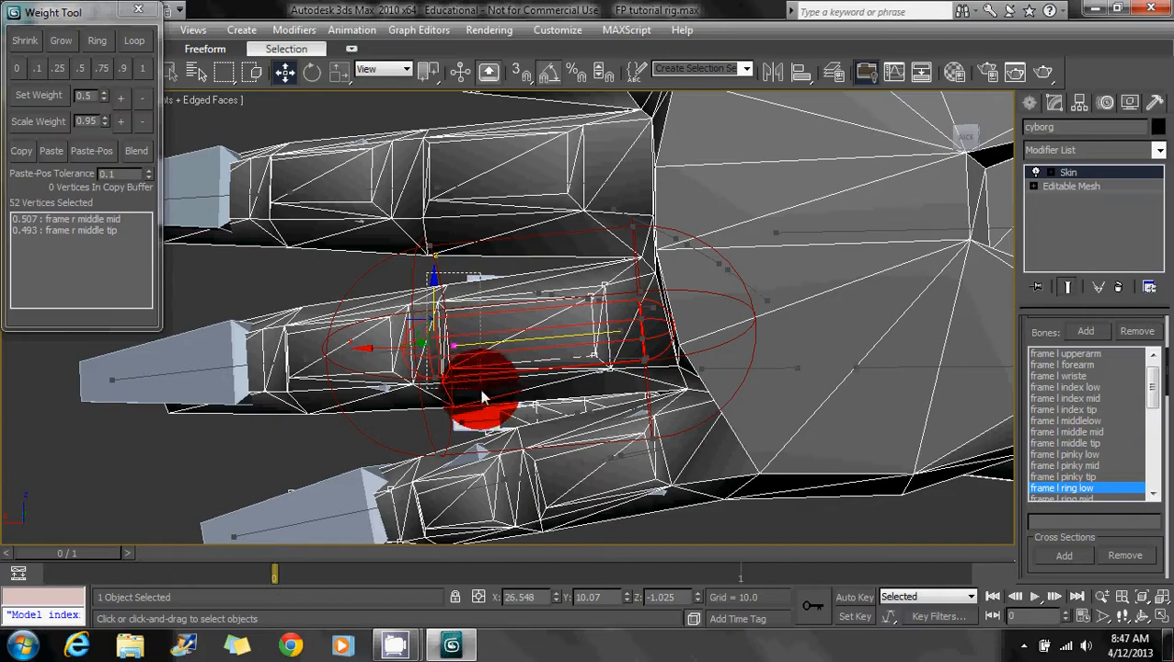
{"action": "middle_click_drag", "start_coordinate": [488, 419], "coordinate": [557, 355], "text": "alt"}
{"action": "scroll", "coordinate": [557, 355], "scroll_direction": "down", "scroll_amount": 8}
{"action": "middle_click_drag", "start_coordinate": [409, 323], "coordinate": [464, 324]}
{"action": "left_click_drag", "start_coordinate": [430, 229], "coordinate": [283, 381]}
{"action": "scroll", "coordinate": [495, 331], "scroll_direction": "up", "scroll_amount": 8}
{"action": "middle_click_drag", "start_coordinate": [495, 330], "coordinate": [578, 404], "text": "alt"}
Step: Try setting the frame l ring low weight of the selected vertices to 1, and undo it
{"action": "left_click", "coordinate": [145, 68]}
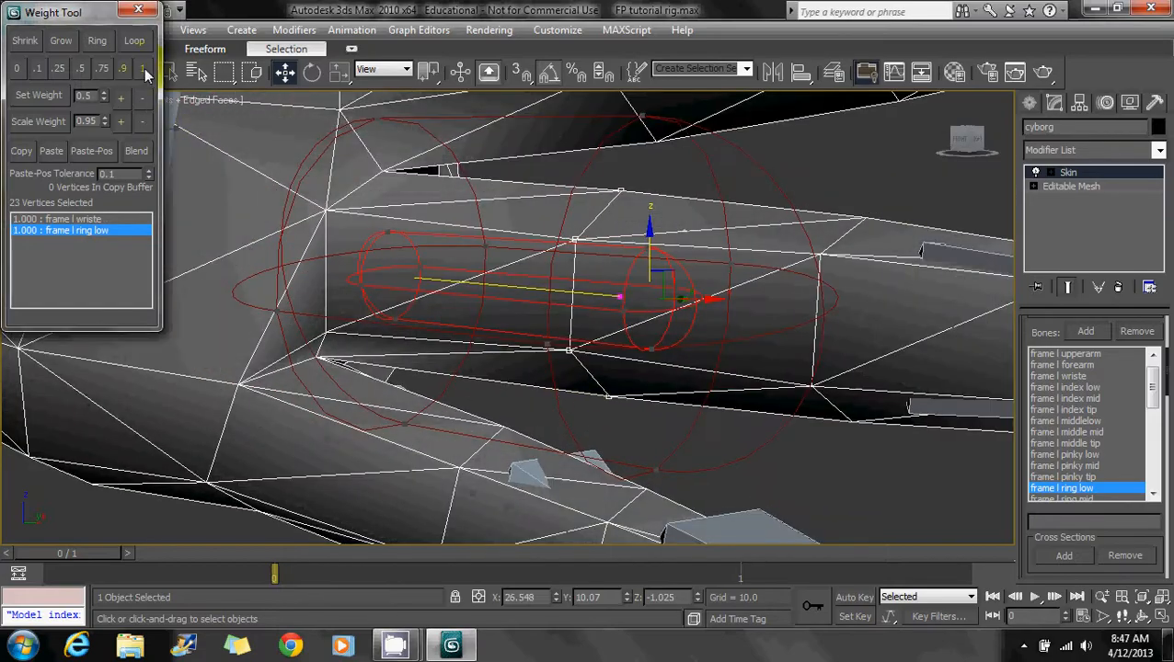
{"action": "mouse_move", "coordinate": [562, 181]}
{"action": "middle_mouse_down", "text": "alt"}
{"action": "mouse_move", "coordinate": [342, 186]}
{"action": "mouse_move", "coordinate": [410, 188]}
{"action": "mouse_move", "coordinate": [429, 364]}
{"action": "middle_mouse_up", "text": "alt"}
{"action": "key", "text": "ctrl+z"}
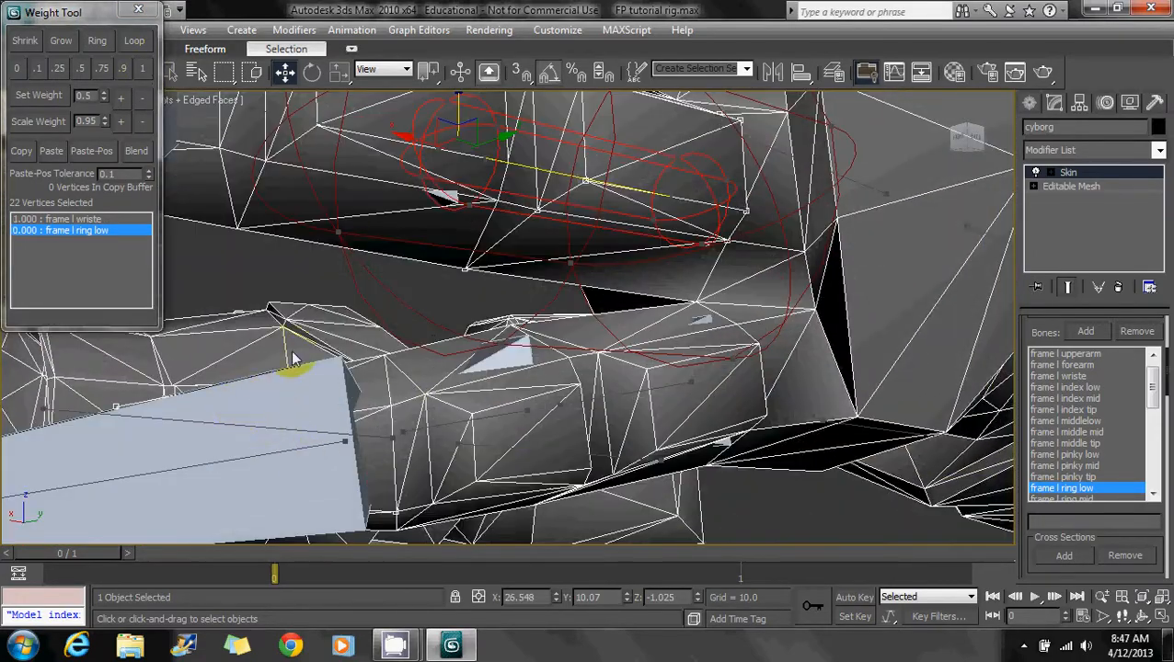
Step: Remove the stray vertices from the left ring finger selection and set the frame l ring low weight of the rest to 1
{"action": "scroll", "coordinate": [213, 423], "scroll_direction": "down", "scroll_amount": 5}
{"action": "left_click_drag", "start_coordinate": [313, 320], "coordinate": [452, 402]}
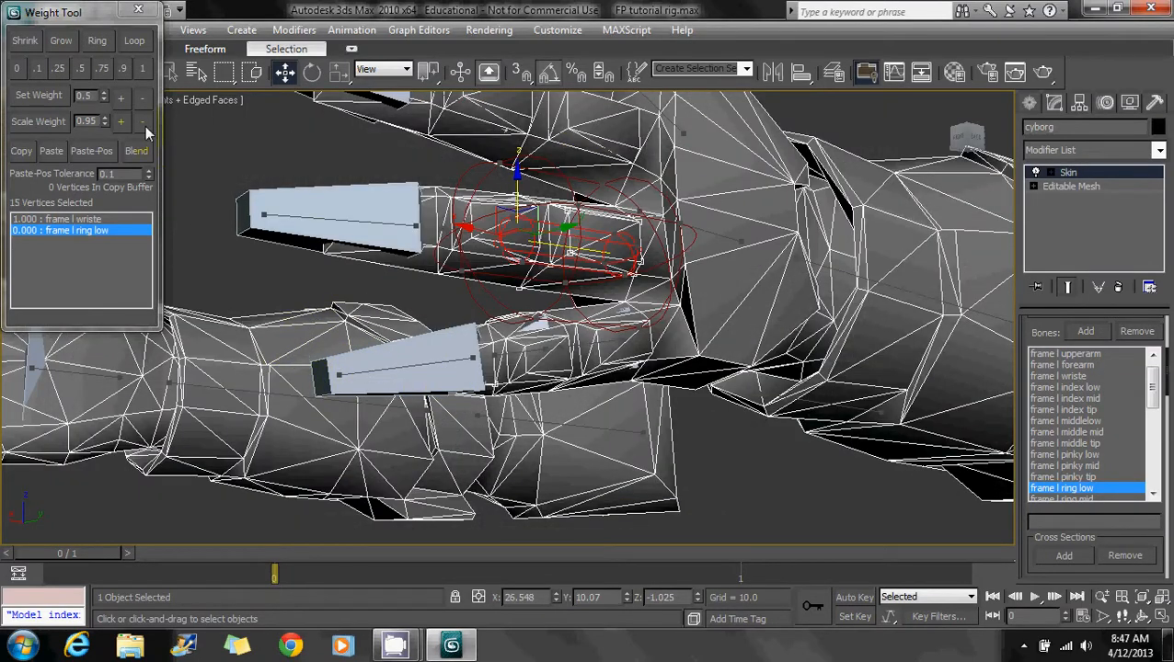
{"action": "left_click", "coordinate": [143, 70]}
{"action": "middle_click_drag", "start_coordinate": [341, 227], "coordinate": [328, 228], "text": "alt"}
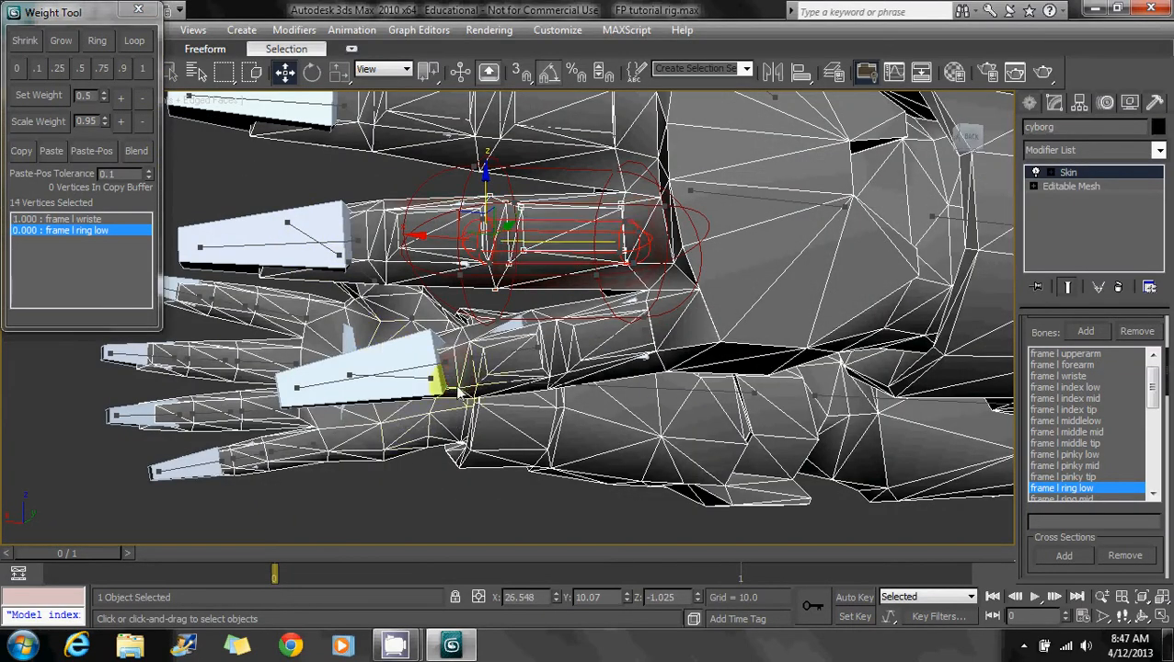
{"action": "left_click", "coordinate": [143, 69]}
Step: Set the frame l ring low weight of the two vertices at the left ring finger's knuckle to 0.5
{"action": "mouse_move", "coordinate": [405, 246]}
{"action": "middle_mouse_down", "text": "alt"}
{"action": "mouse_move", "coordinate": [537, 252]}
{"action": "mouse_move", "coordinate": [509, 288]}
{"action": "middle_mouse_up", "text": "alt"}
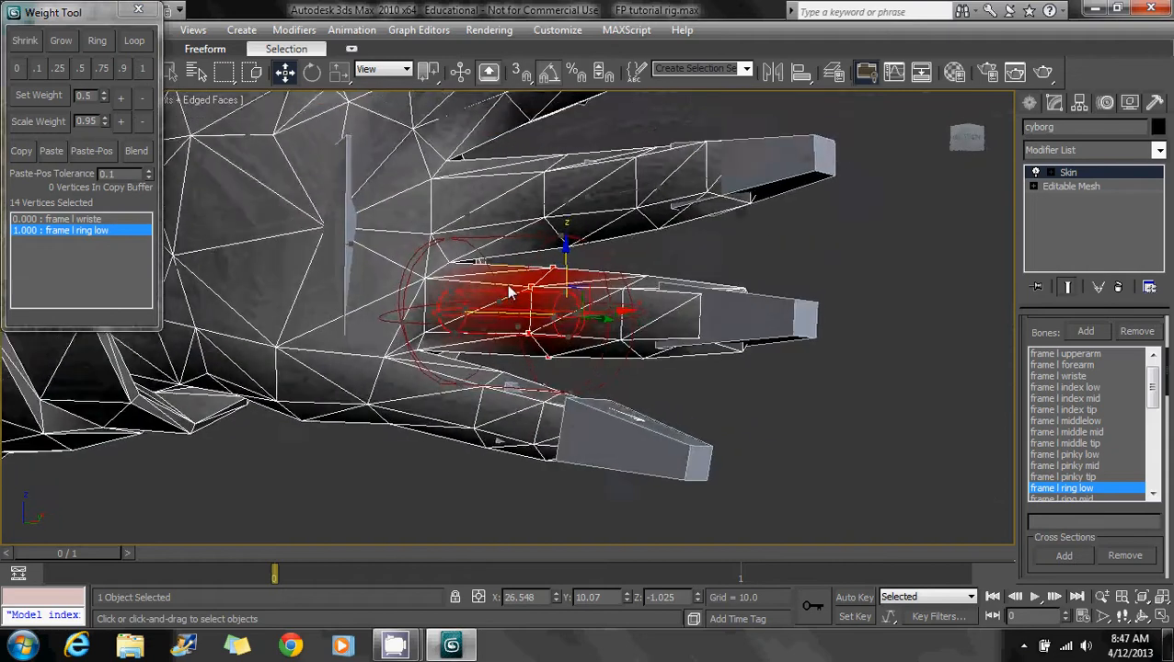
{"action": "scroll", "coordinate": [509, 288], "scroll_direction": "up", "scroll_amount": 4}
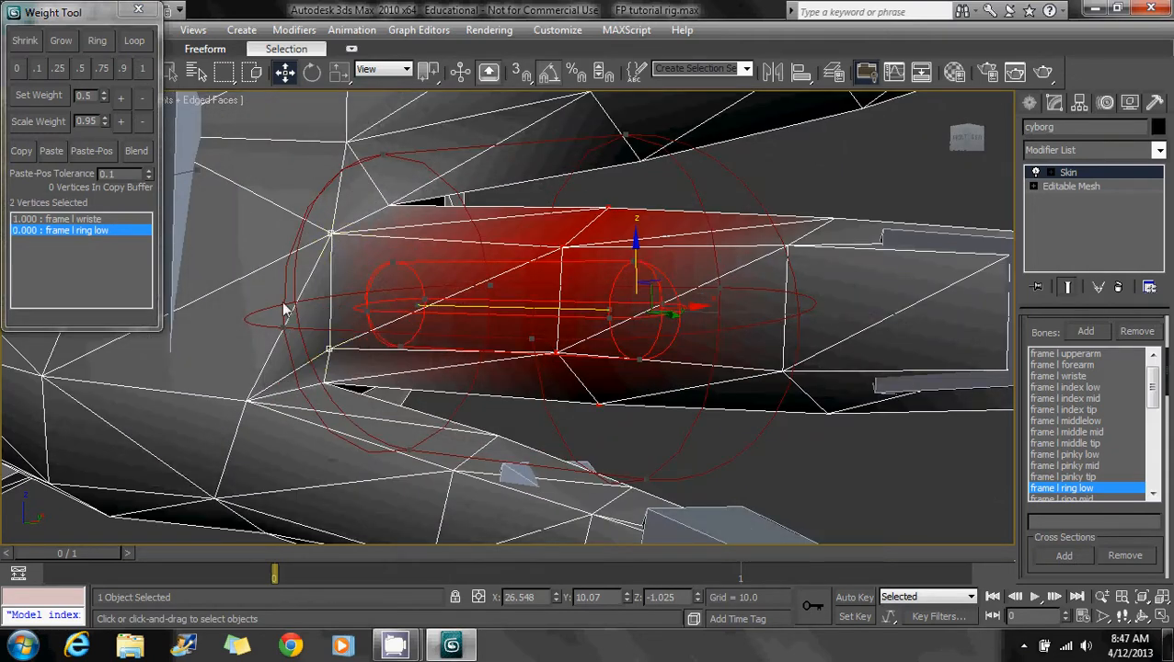
{"action": "left_click", "coordinate": [80, 69]}
Step: Select the vertices around the left ring finger's middle segment and set their frame l ring mid weight to 1
{"action": "mouse_move", "coordinate": [545, 310]}
{"action": "middle_mouse_down", "text": "alt"}
{"action": "mouse_move", "coordinate": [742, 319]}
{"action": "mouse_move", "coordinate": [610, 306]}
{"action": "mouse_move", "coordinate": [647, 296]}
{"action": "middle_mouse_up", "text": "alt"}
{"action": "left_click", "coordinate": [1067, 498]}
{"action": "left_click_drag", "start_coordinate": [476, 226], "coordinate": [676, 388]}
{"action": "middle_click_drag", "start_coordinate": [676, 388], "coordinate": [576, 375], "text": "alt"}
{"action": "middle_click_drag", "start_coordinate": [471, 340], "coordinate": [395, 292], "text": "alt"}
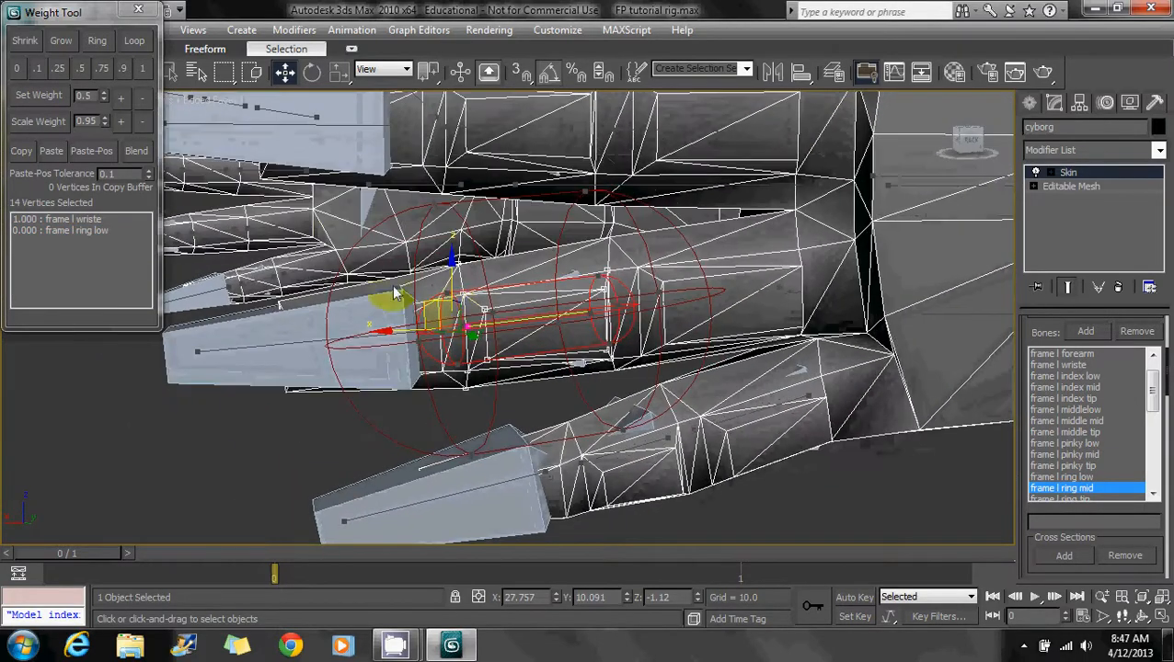
{"action": "left_click", "coordinate": [141, 67]}
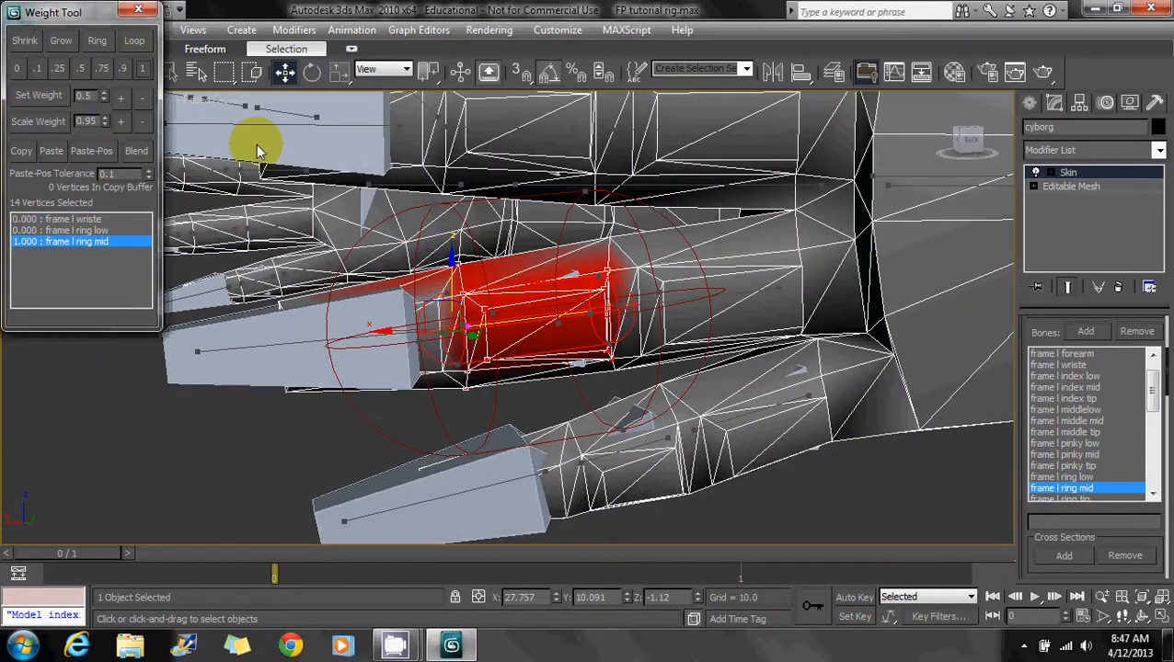
Step: Select only the left ring fingertip's vertices, excluding the right hand, and set their frame l ring tip weight to 1
{"action": "left_click", "coordinate": [1080, 500]}
{"action": "middle_click_drag", "start_coordinate": [463, 349], "coordinate": [420, 346], "text": "alt"}
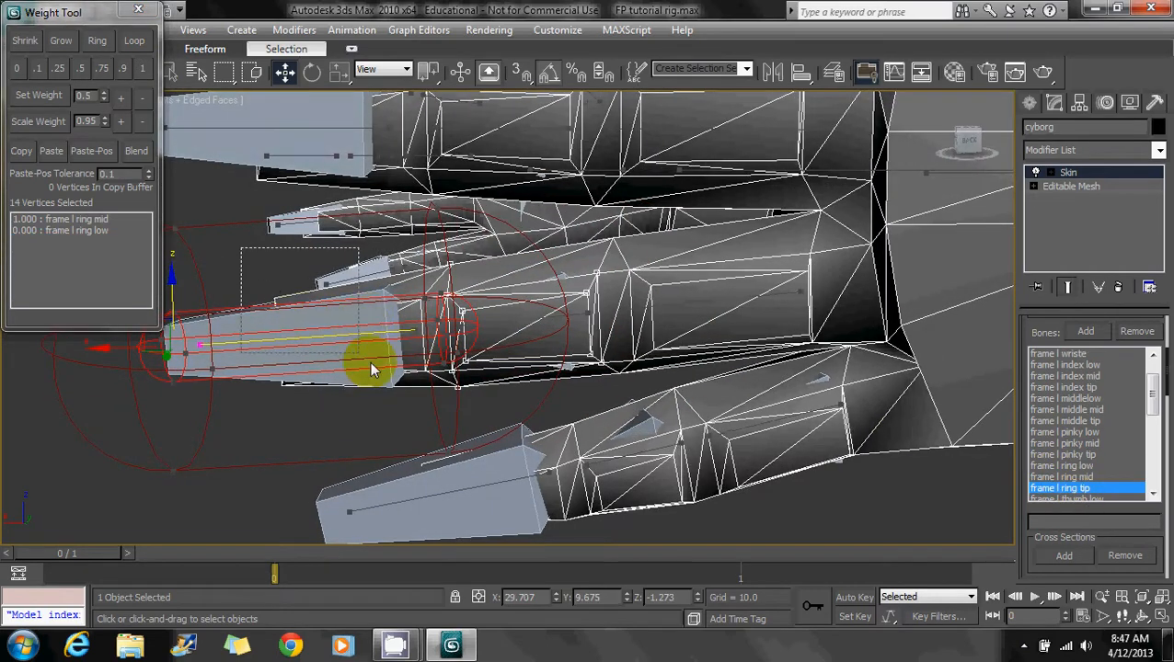
{"action": "left_click_drag", "start_coordinate": [435, 408], "coordinate": [433, 404]}
{"action": "middle_click_drag", "start_coordinate": [433, 404], "coordinate": [506, 336], "text": "alt"}
{"action": "scroll", "coordinate": [506, 336], "scroll_direction": "down", "scroll_amount": 8}
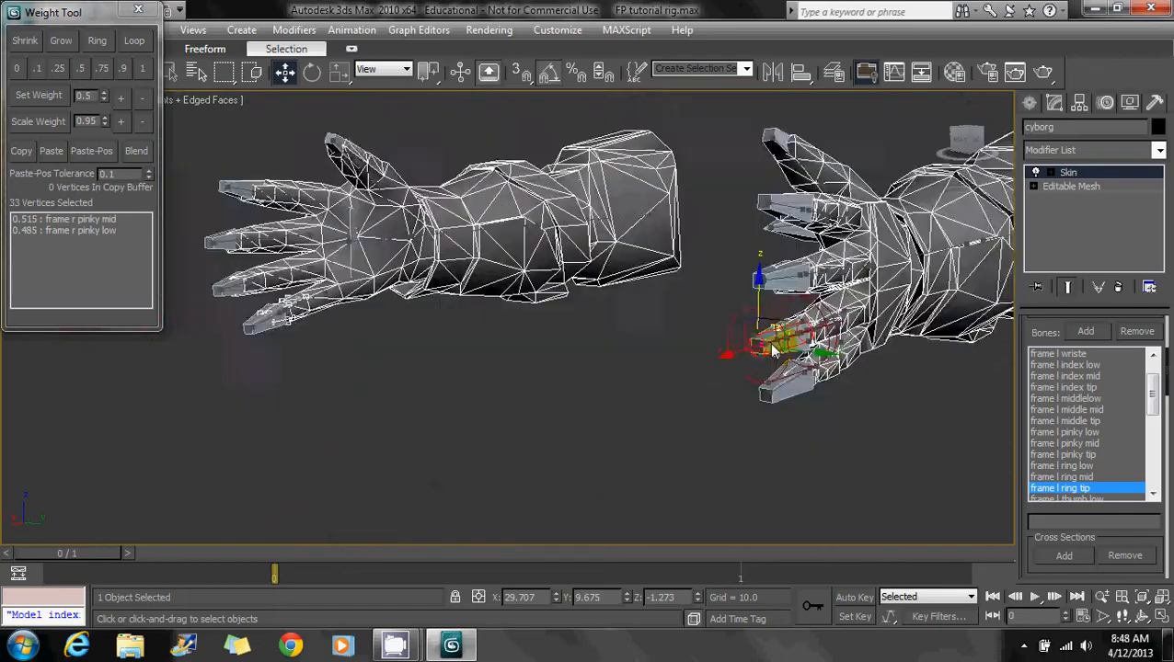
{"action": "scroll", "coordinate": [462, 211], "scroll_direction": "up", "scroll_amount": 2}
{"action": "left_click", "coordinate": [462, 212]}
{"action": "left_click", "coordinate": [143, 68]}
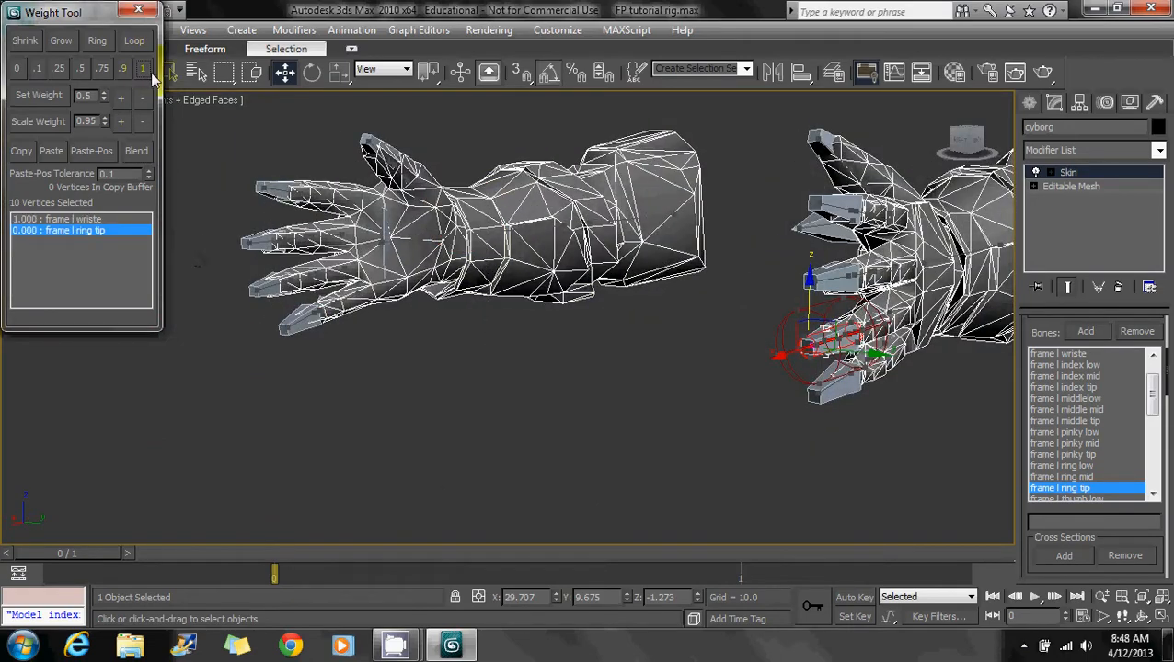
{"action": "scroll", "coordinate": [637, 294], "scroll_direction": "up", "scroll_amount": 10}
{"action": "scroll", "coordinate": [591, 293], "scroll_direction": "down", "scroll_amount": 8}
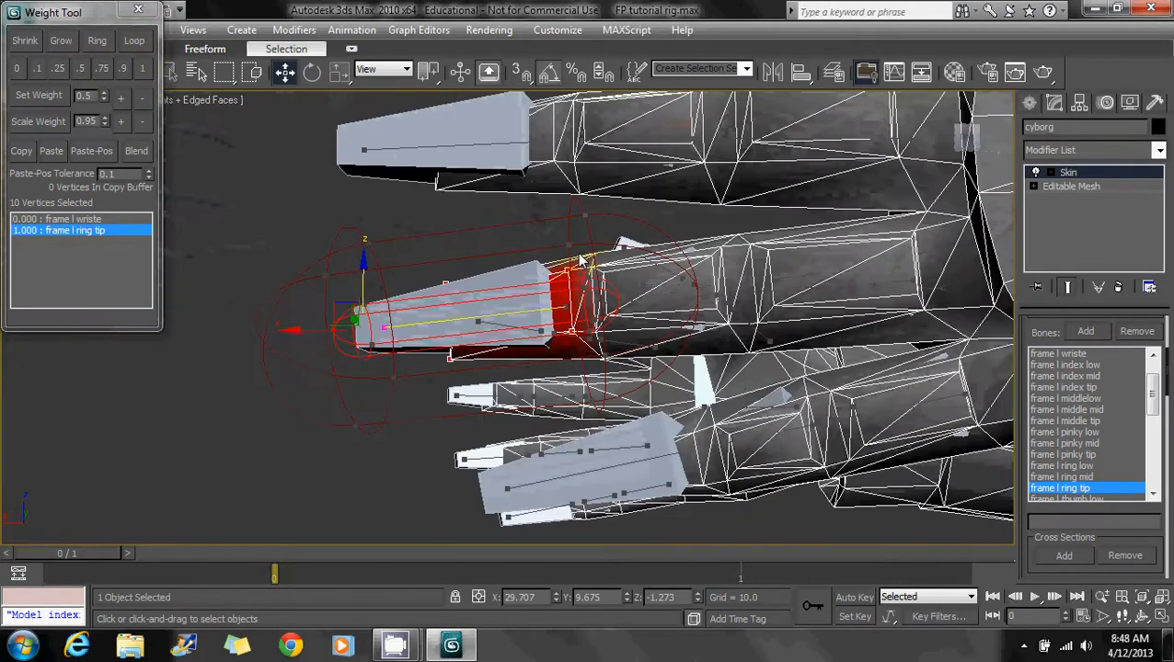
Step: Leave Skin envelope editing on the cyborg mesh
{"action": "middle_click_drag", "start_coordinate": [591, 293], "coordinate": [562, 298], "text": "alt"}
{"action": "scroll", "coordinate": [575, 335], "scroll_direction": "down", "scroll_amount": 6}
{"action": "middle_click_drag", "start_coordinate": [589, 247], "coordinate": [629, 230], "text": "alt"}
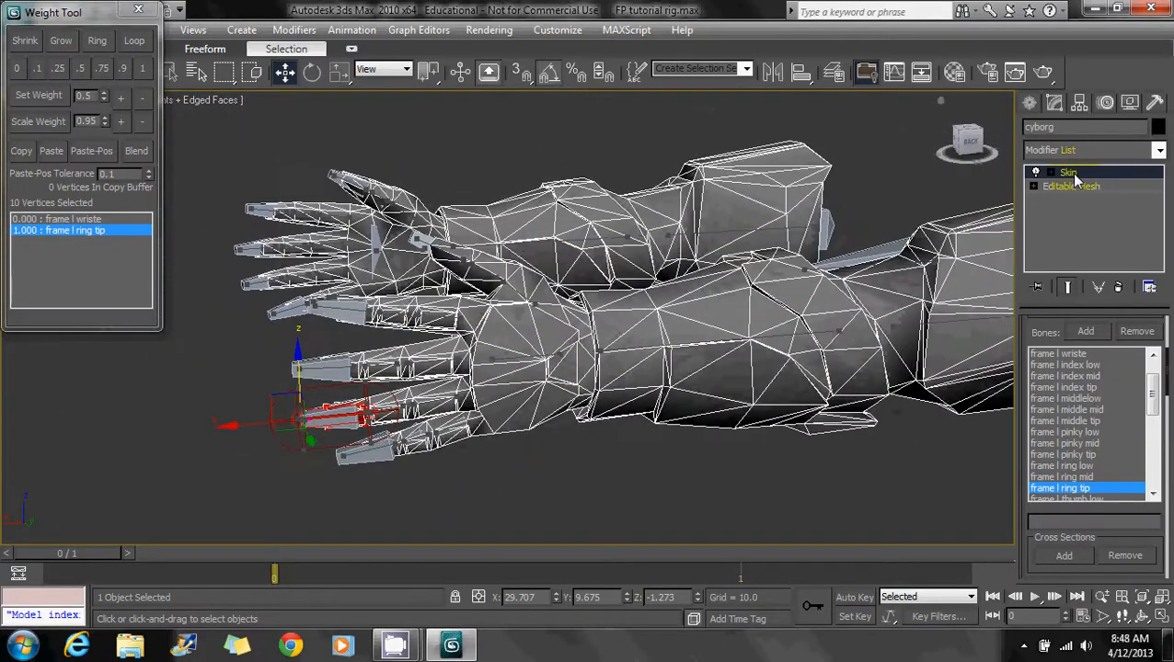
{"action": "left_click", "coordinate": [1074, 174]}
{"action": "left_click", "coordinate": [558, 152]}
{"action": "left_click", "coordinate": [576, 320]}
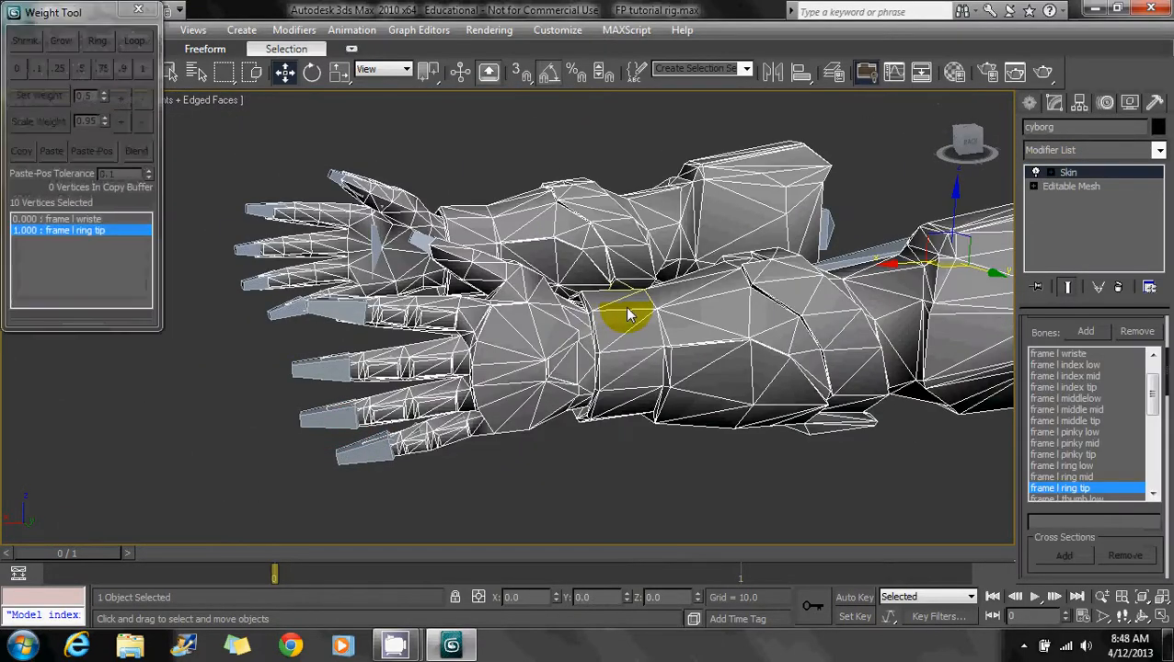
Step: Try to freeze the cyborg mesh
{"action": "left_click", "coordinate": [476, 283]}
{"action": "right_click", "coordinate": [437, 304]}
{"action": "left_click", "coordinate": [487, 463]}
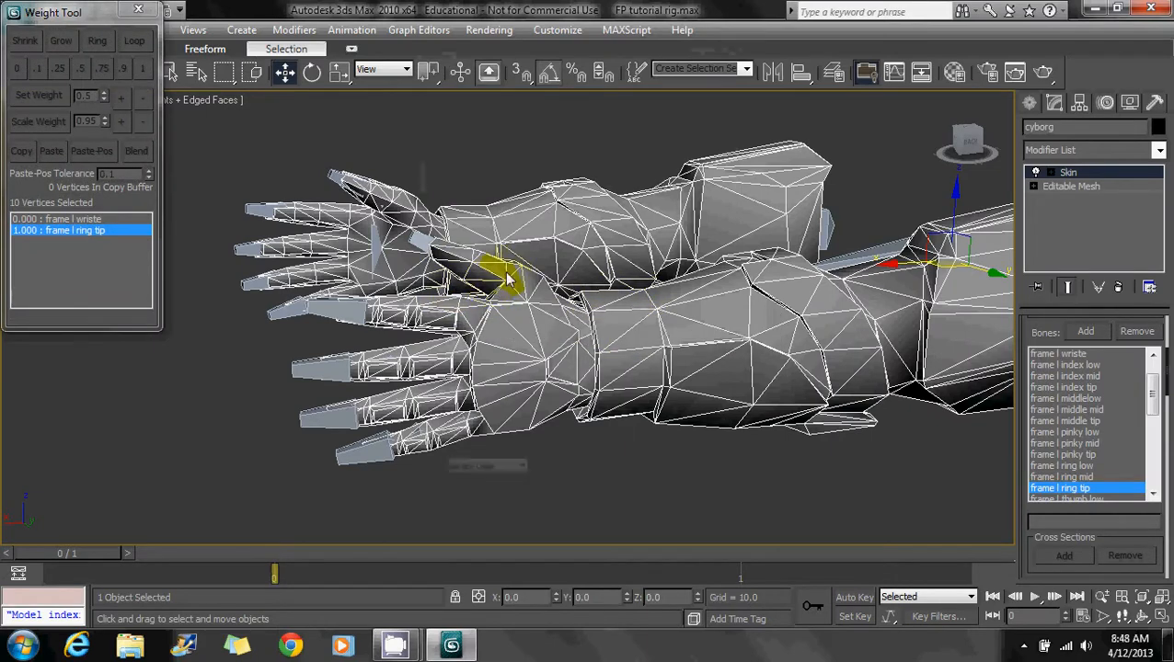
{"action": "left_click", "coordinate": [745, 51]}
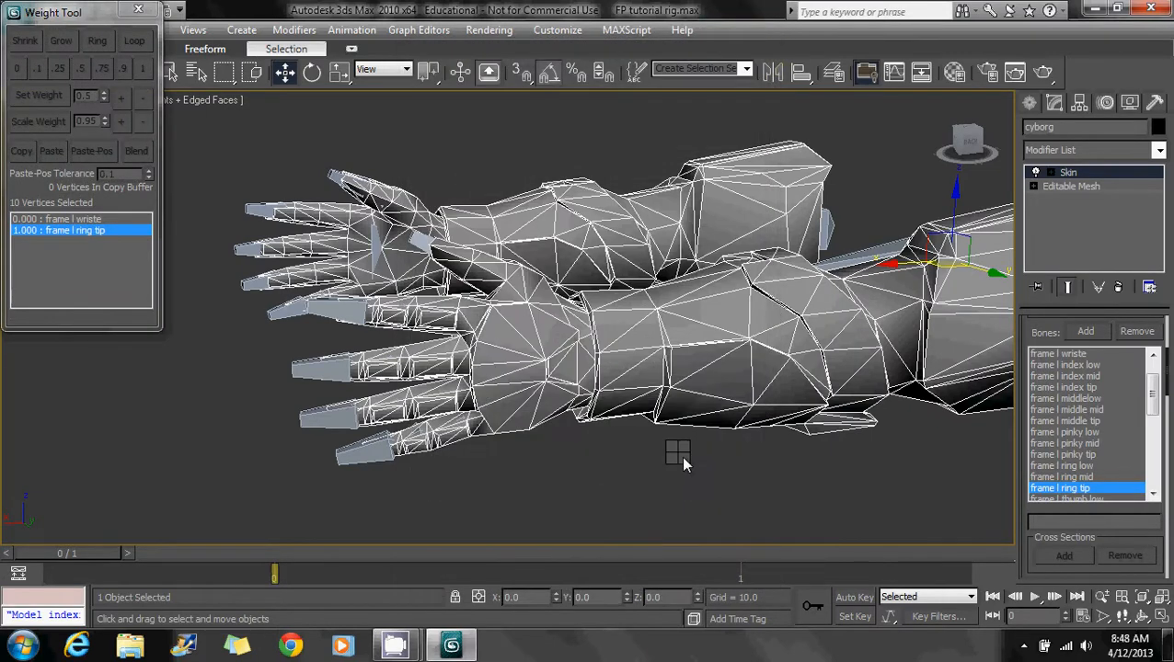
{"action": "right_click", "coordinate": [680, 455]}
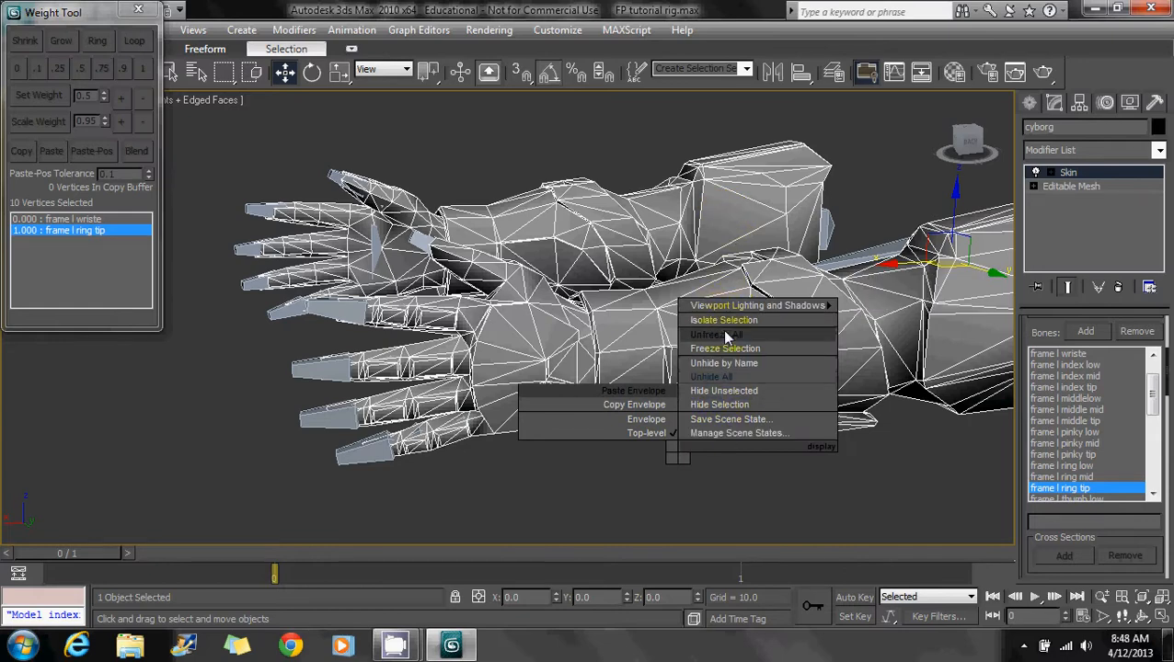
{"action": "left_click", "coordinate": [725, 348]}
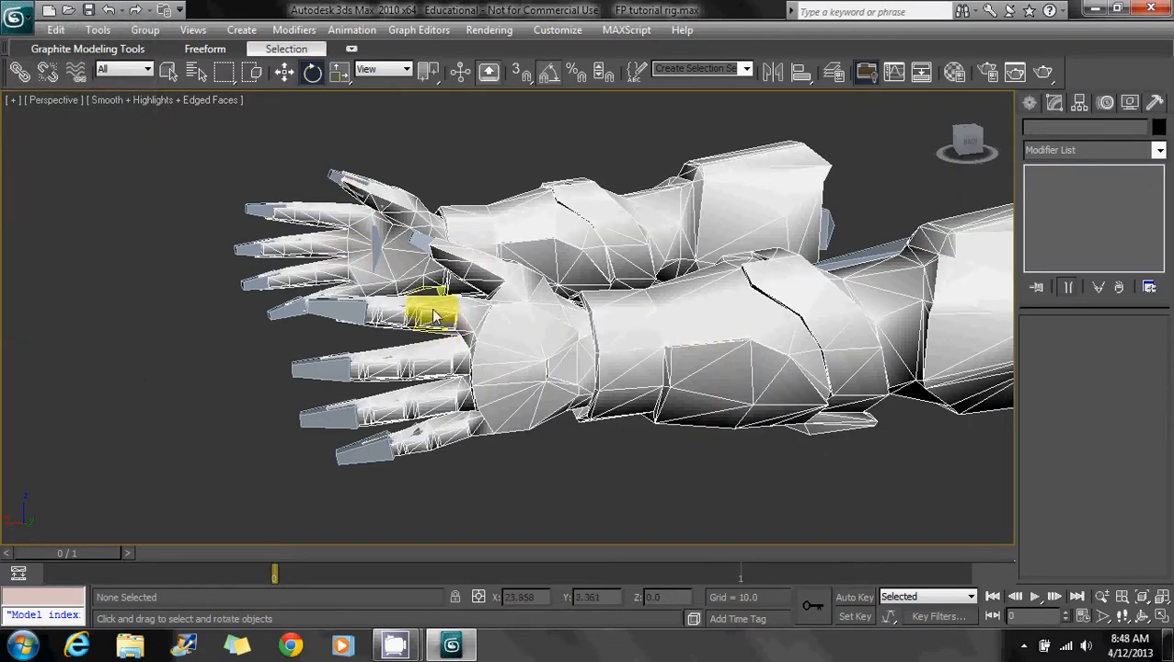
{"action": "middle_click_drag", "start_coordinate": [393, 317], "coordinate": [377, 416], "text": "alt"}
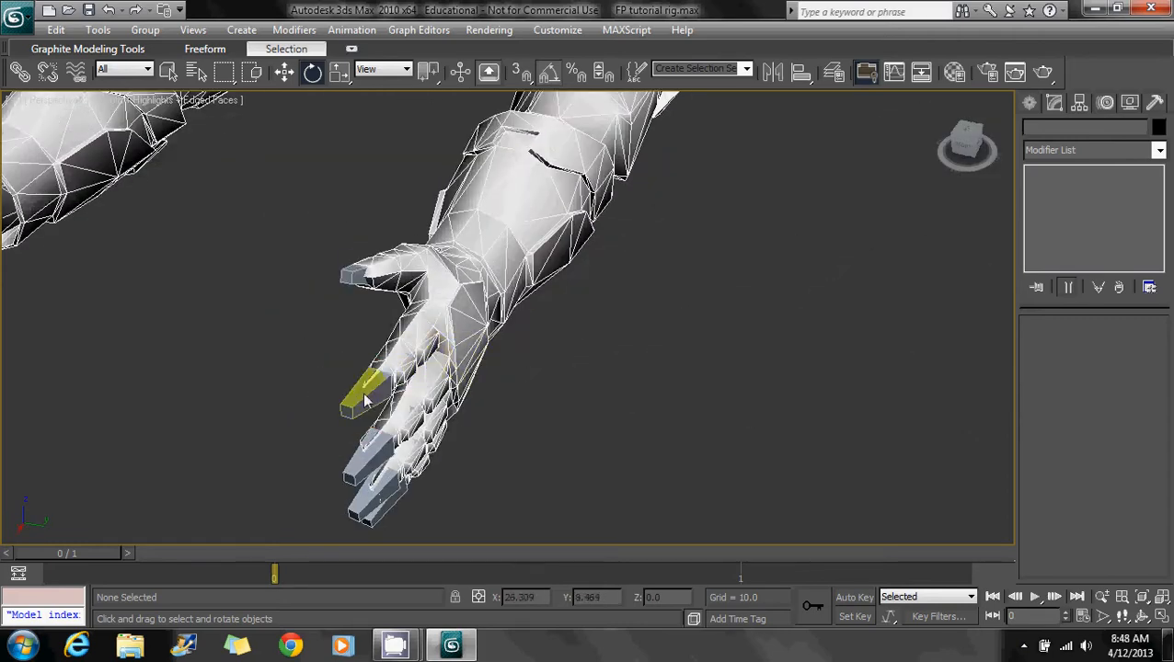
{"action": "left_click", "coordinate": [366, 400]}
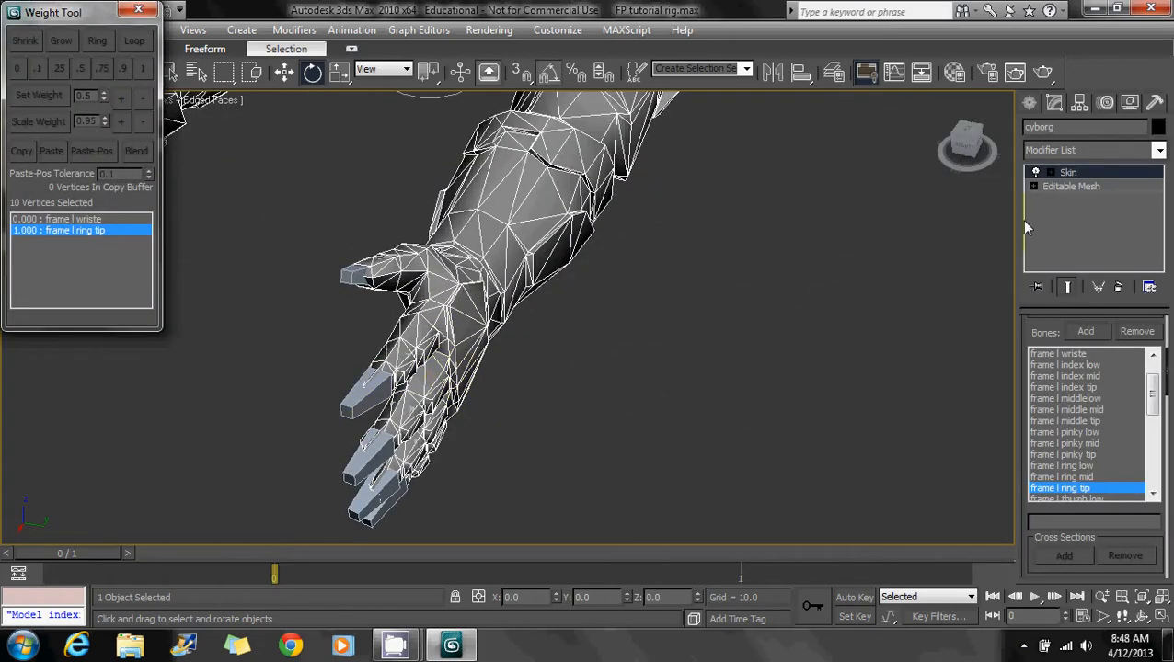
{"action": "left_click", "coordinate": [1067, 173]}
{"action": "key", "text": "w"}
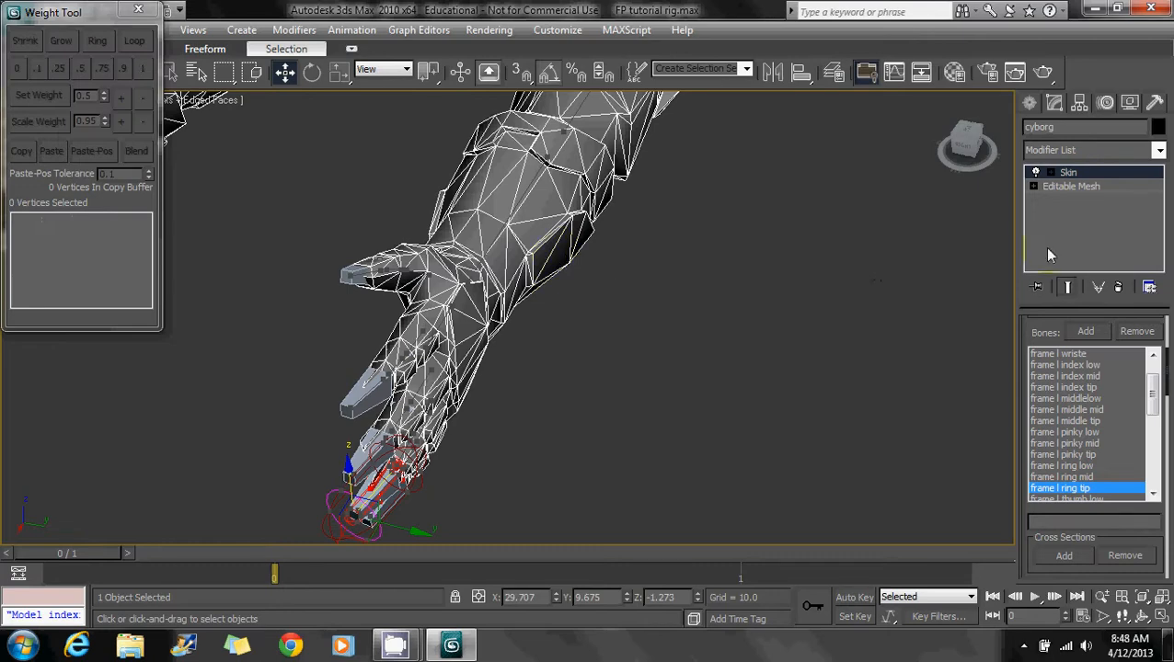
{"action": "left_click", "coordinate": [658, 324]}
{"action": "left_click", "coordinate": [559, 243]}
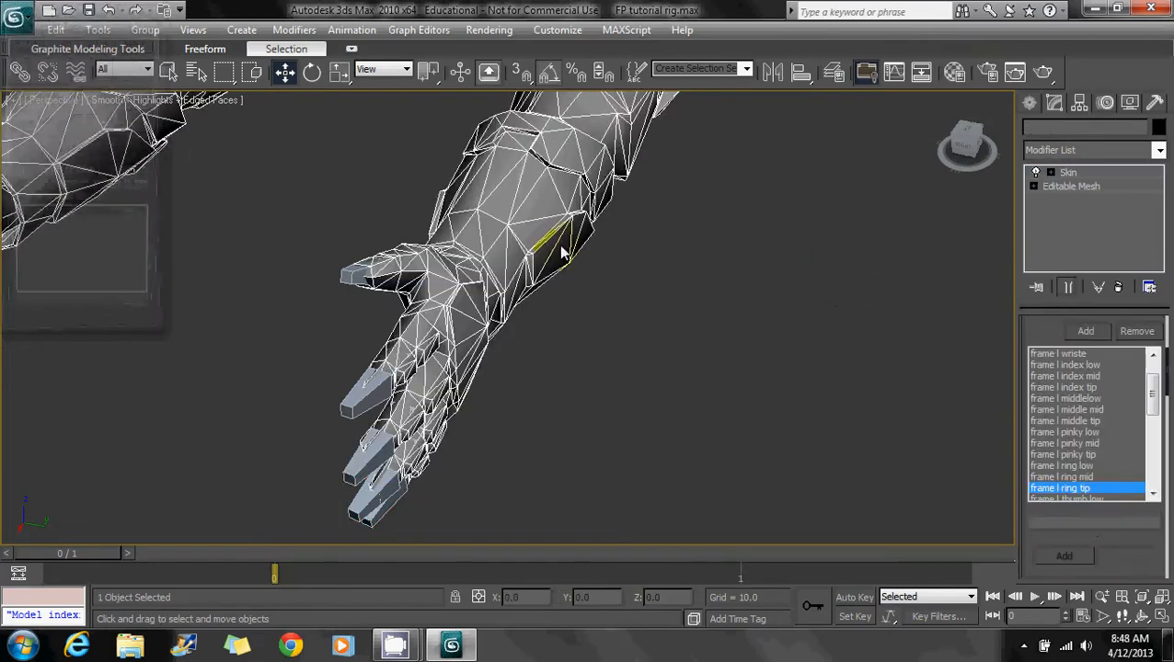
Step: Reselect the cyborg mesh and freeze it
{"action": "left_click", "coordinate": [722, 264]}
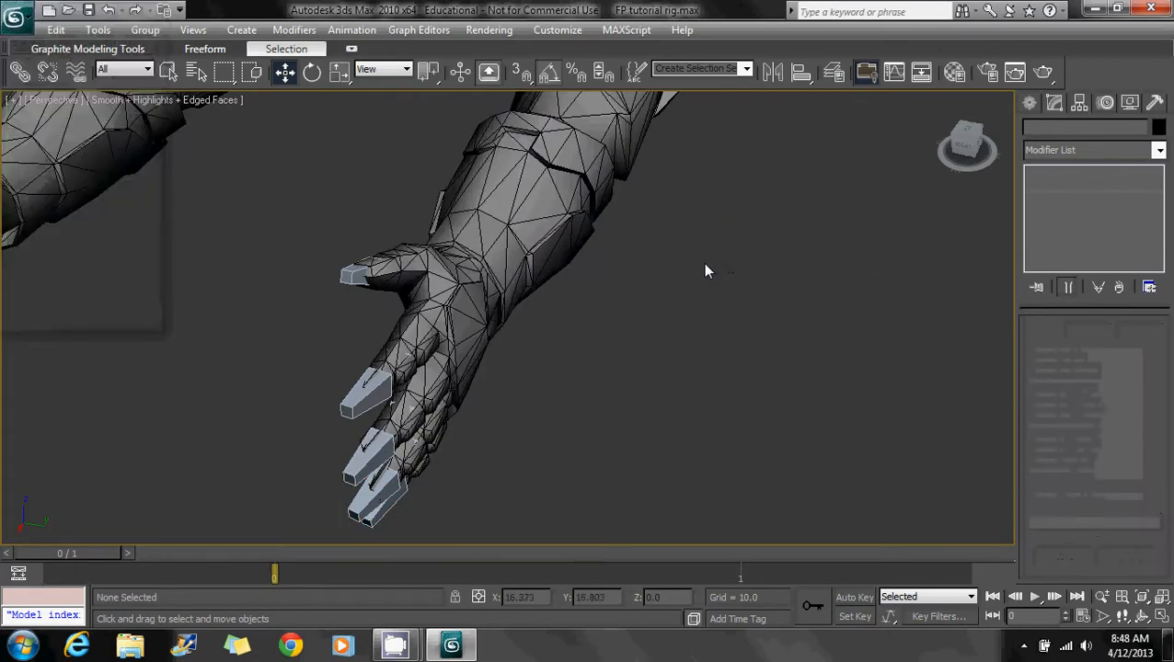
{"action": "left_click", "coordinate": [542, 230]}
{"action": "right_click", "coordinate": [663, 287]}
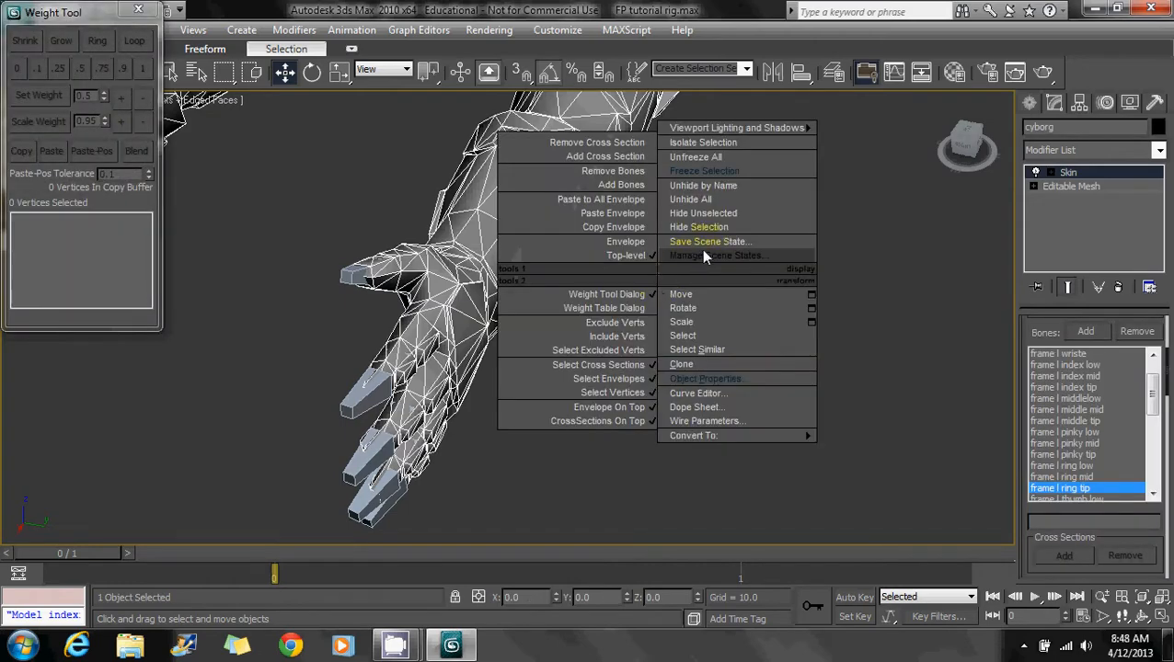
{"action": "left_click", "coordinate": [720, 177]}
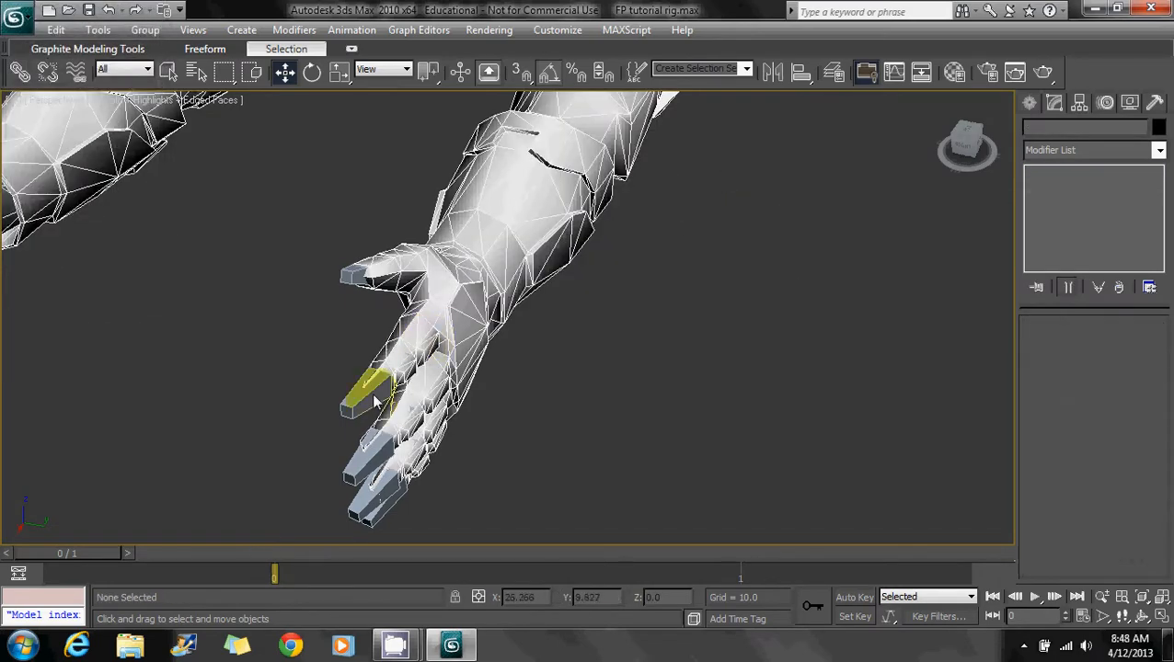
Step: Unfreeze all objects in the scene
{"action": "middle_click_drag", "start_coordinate": [505, 375], "coordinate": [570, 391], "text": "alt"}
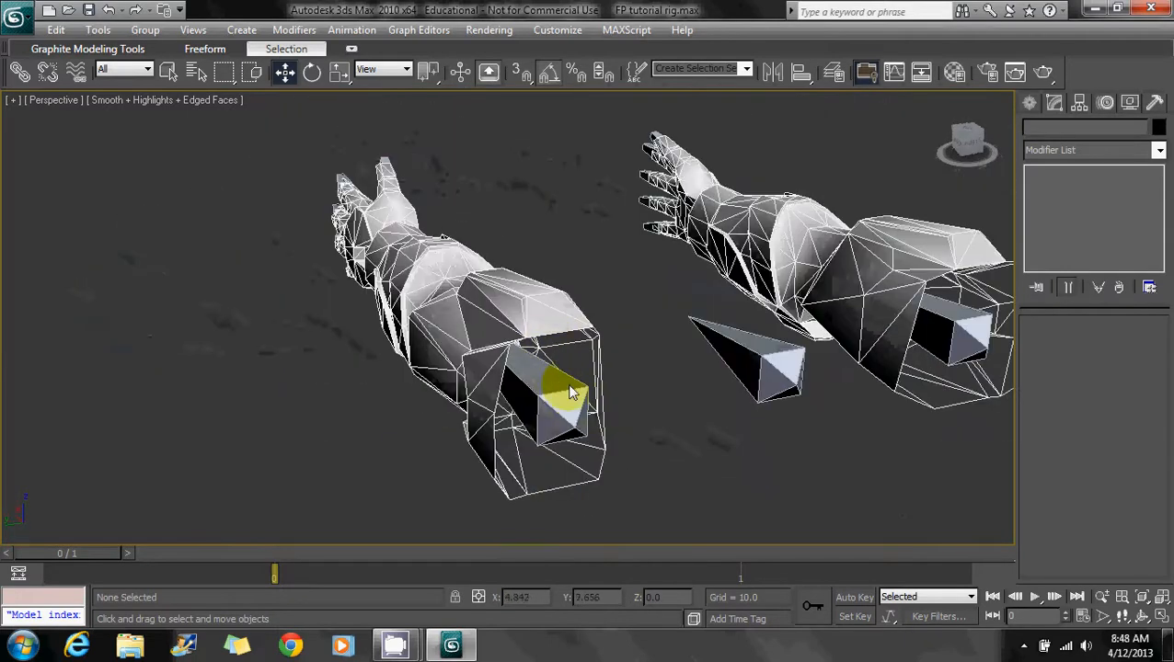
{"action": "right_click", "coordinate": [482, 405]}
{"action": "left_click", "coordinate": [528, 278]}
{"action": "middle_click_drag", "start_coordinate": [549, 405], "coordinate": [513, 363], "text": "alt"}
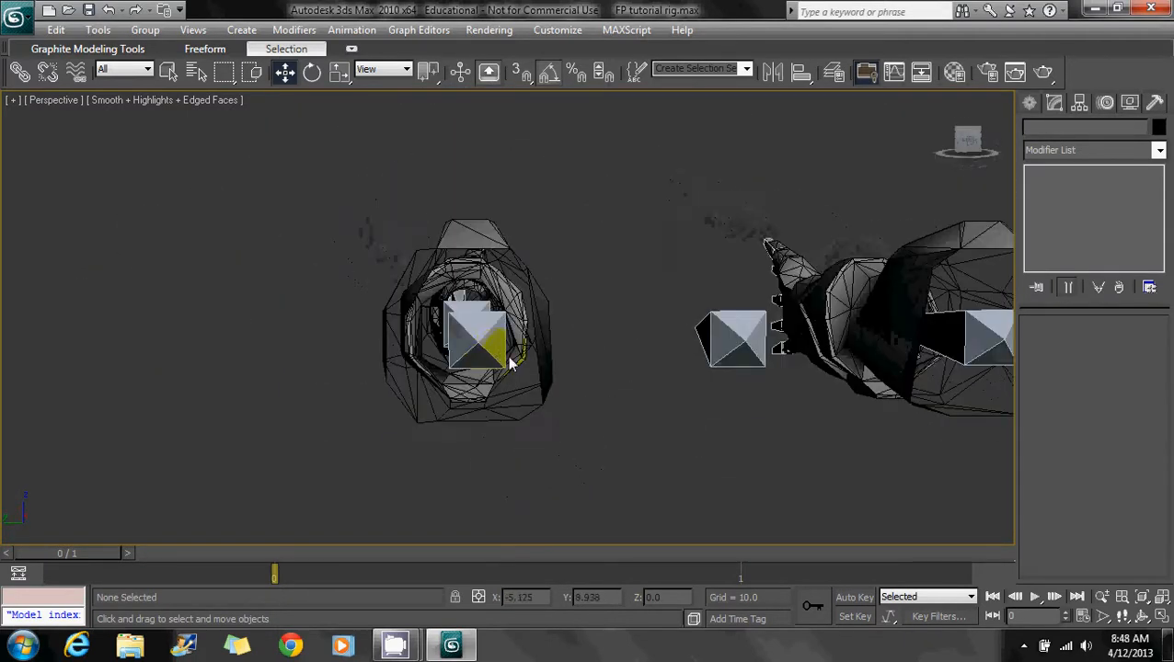
Step: Freeze the cyborg mesh so that only the bones can be picked
{"action": "mouse_move", "coordinate": [395, 646]}
{"action": "left_click", "coordinate": [304, 547]}
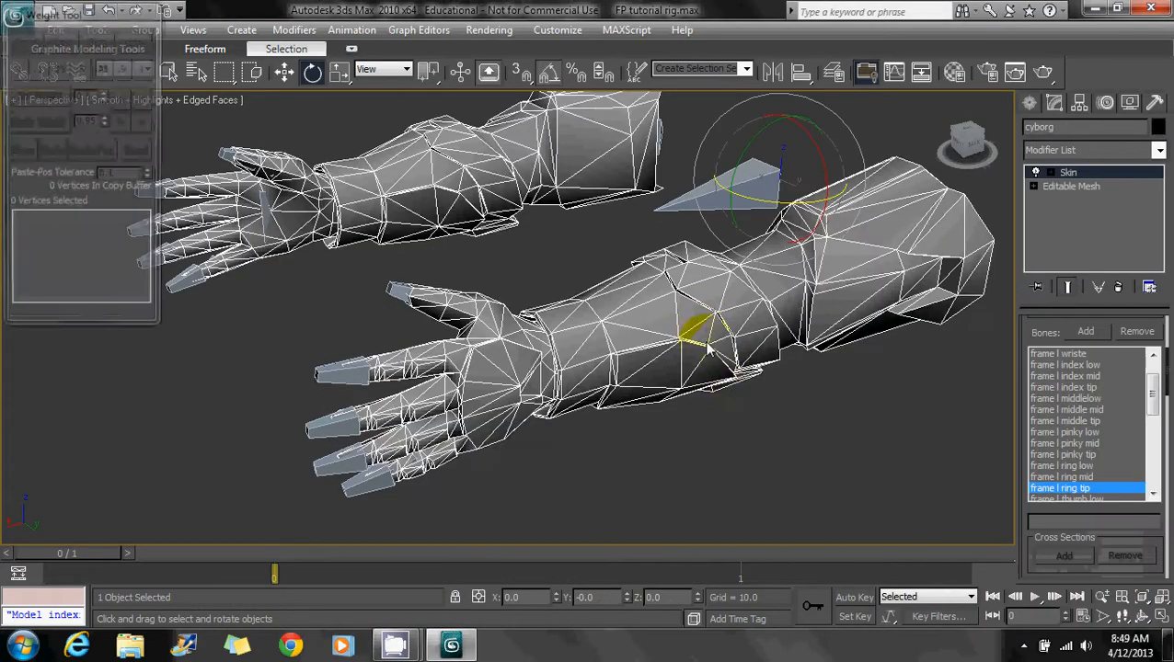
{"action": "right_click", "coordinate": [723, 385]}
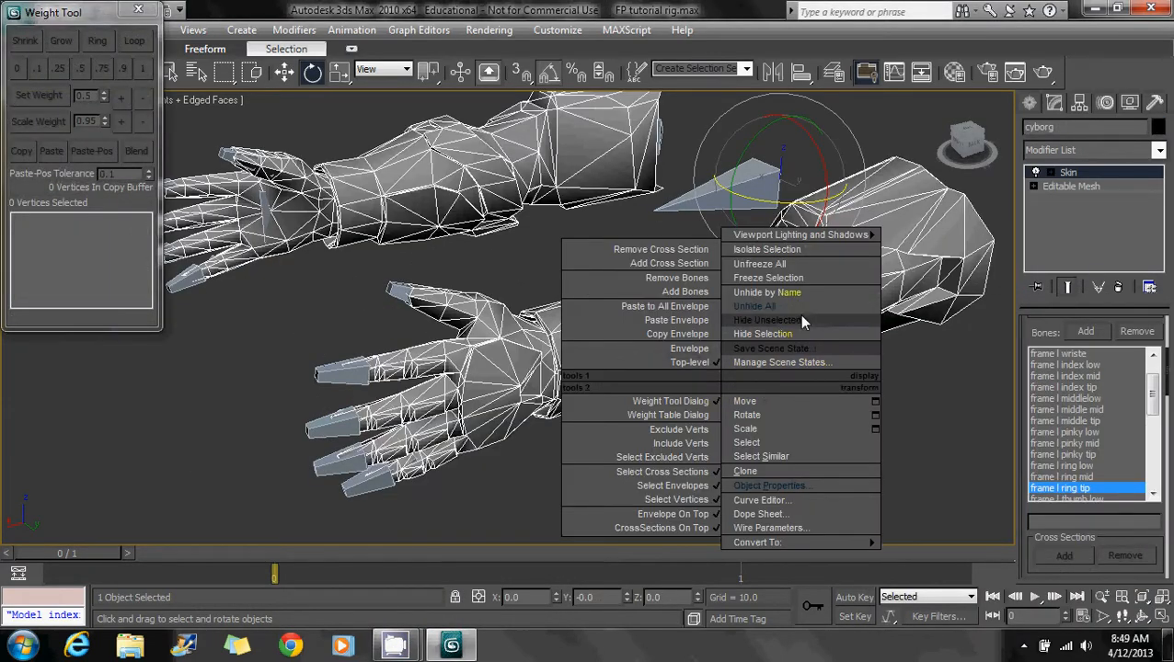
{"action": "left_click", "coordinate": [787, 278]}
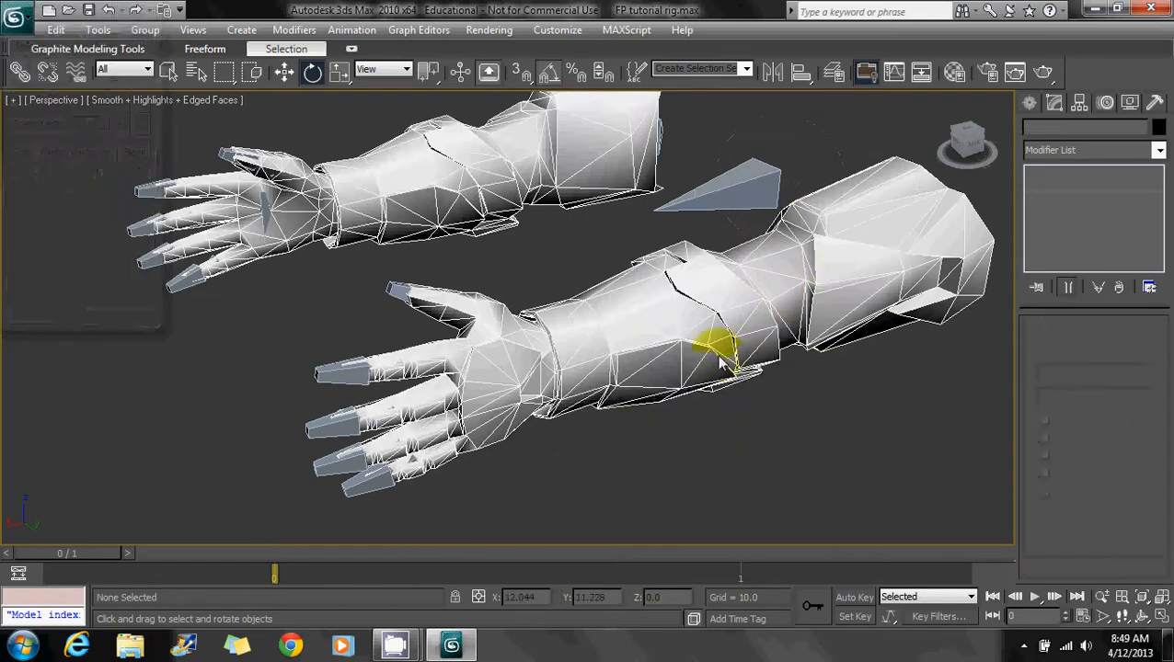
Step: Try picking and rotating the left hand's finger bones, including frame l thumb low
{"action": "left_click", "coordinate": [440, 369]}
{"action": "left_click_drag", "start_coordinate": [450, 398], "coordinate": [357, 409]}
{"action": "left_click", "coordinate": [392, 375]}
{"action": "left_click", "coordinate": [542, 498]}
{"action": "left_click", "coordinate": [382, 418]}
{"action": "left_click", "coordinate": [488, 331]}
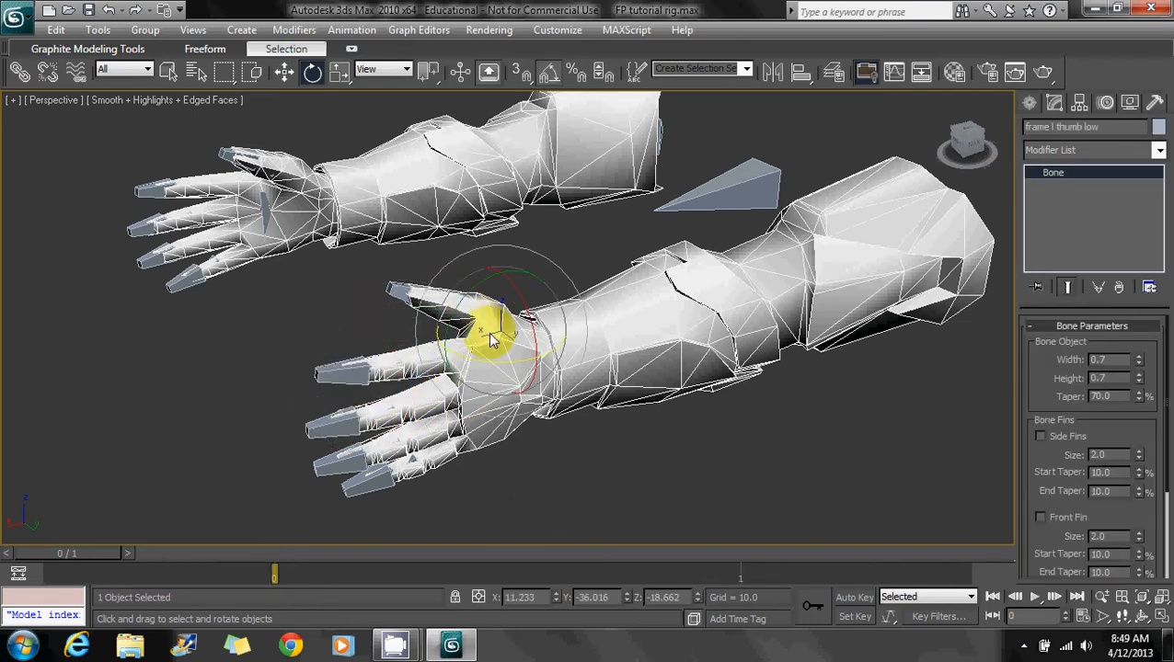
{"action": "left_click_drag", "start_coordinate": [452, 308], "coordinate": [452, 321]}
Step: Unfreeze the cyborg mesh again
{"action": "middle_click_drag", "start_coordinate": [452, 324], "coordinate": [579, 382], "text": "alt"}
{"action": "left_click", "coordinate": [581, 383]}
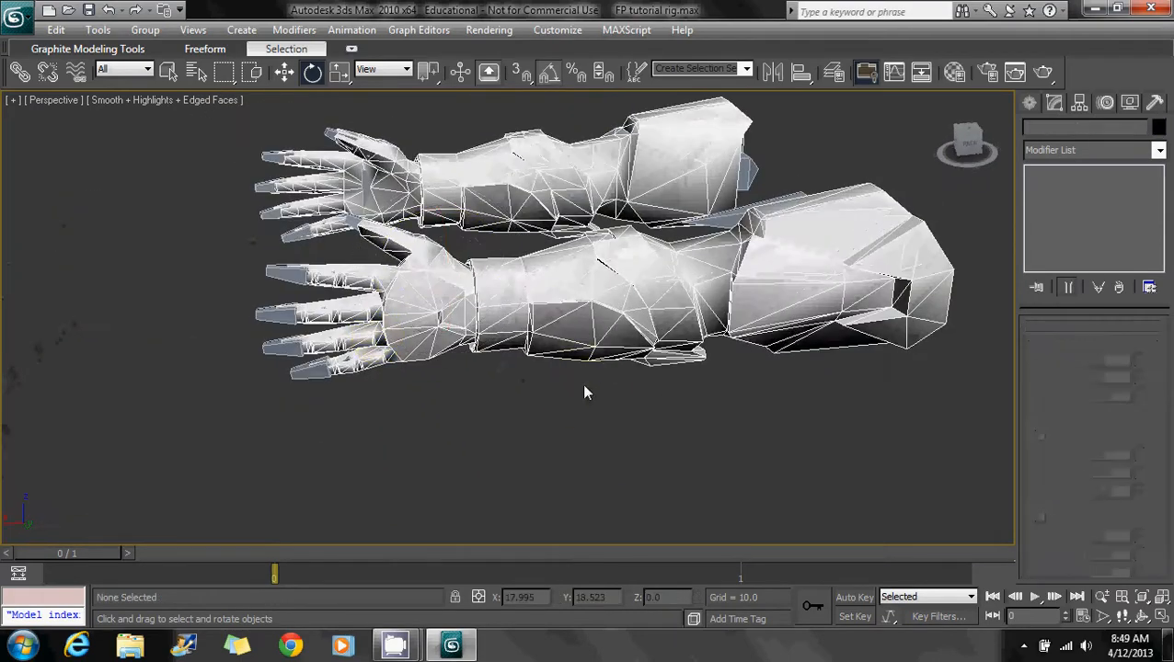
{"action": "right_click", "coordinate": [582, 384]}
{"action": "left_click", "coordinate": [639, 264]}
Step: Select the cyborg mesh, choose the frame l thumb low bone in its Skin modifier and start envelope editing
{"action": "left_click", "coordinate": [583, 297]}
{"action": "scroll", "coordinate": [644, 404], "scroll_direction": "up", "scroll_amount": 5}
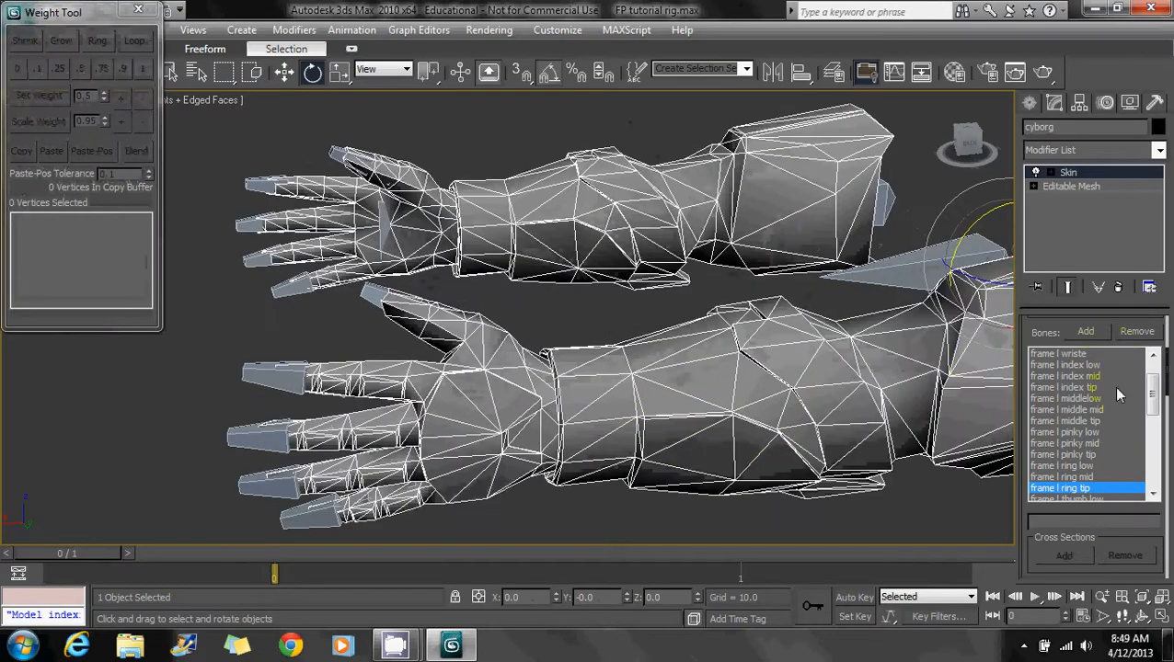
{"action": "left_click_drag", "start_coordinate": [1150, 403], "coordinate": [1150, 419]}
{"action": "left_click", "coordinate": [1089, 444]}
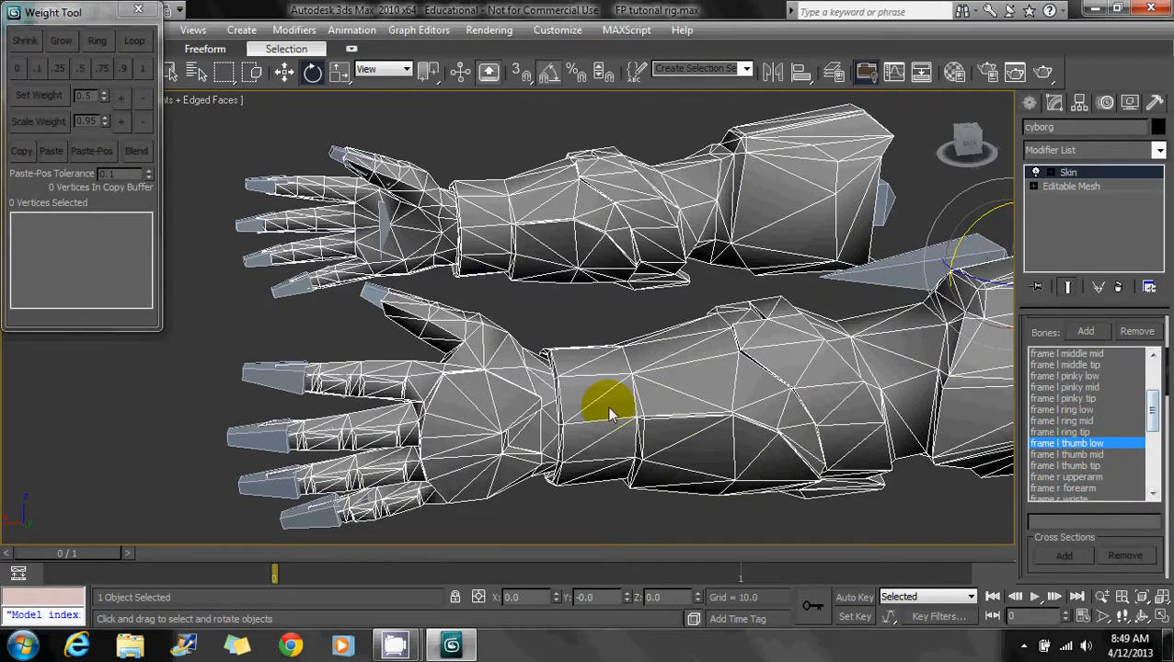
{"action": "scroll", "coordinate": [574, 367], "scroll_direction": "up", "scroll_amount": 4}
{"action": "middle_click_drag", "start_coordinate": [606, 406], "coordinate": [618, 325], "text": "alt"}
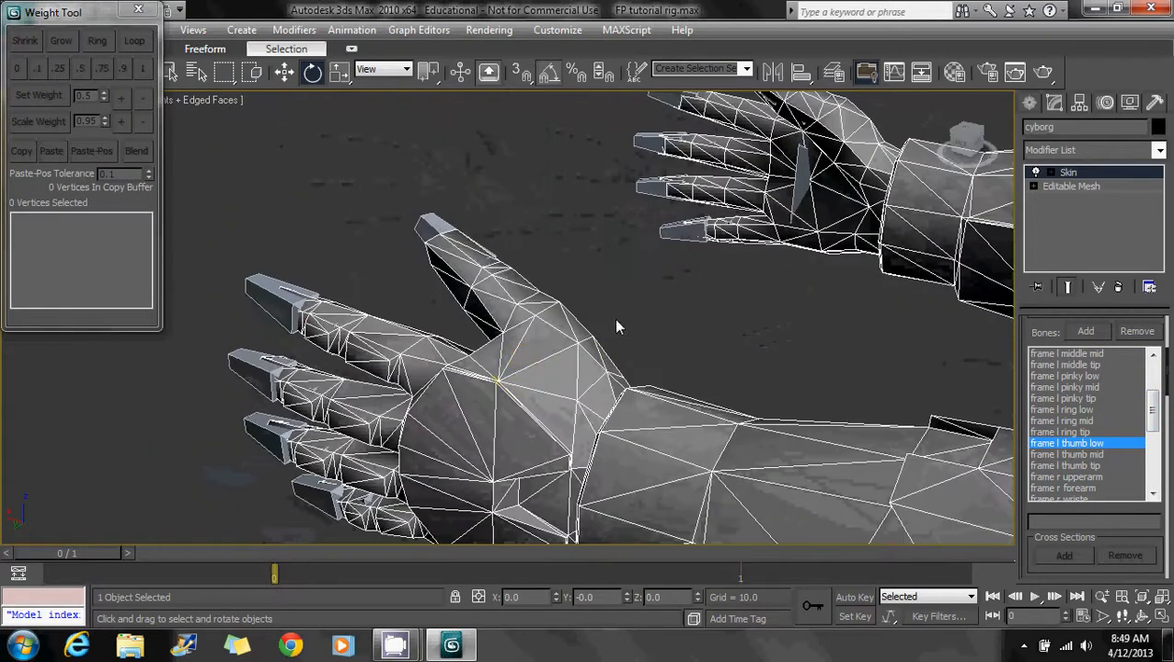
{"action": "mouse_move", "coordinate": [1166, 382]}
{"action": "left_mouse_down"}
{"action": "mouse_move", "coordinate": [1170, 343]}
{"action": "mouse_move", "coordinate": [1168, 396]}
{"action": "left_mouse_up"}
{"action": "left_click", "coordinate": [1109, 349]}
Step: Select the vertices around the joint between the left thumb's base and middle segment
{"action": "middle_click_drag", "start_coordinate": [741, 383], "coordinate": [616, 304], "text": "alt"}
{"action": "scroll", "coordinate": [626, 322], "scroll_direction": "up", "scroll_amount": 2}
{"action": "left_click_drag", "start_coordinate": [672, 265], "coordinate": [532, 363]}
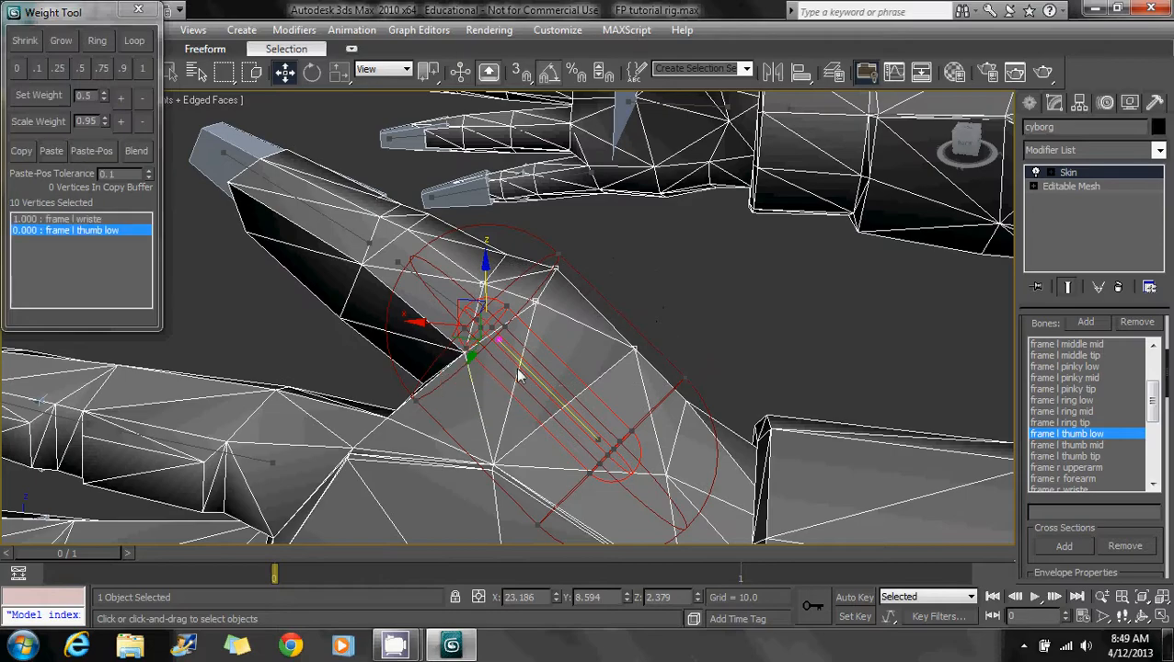
{"action": "middle_click_drag", "start_coordinate": [487, 324], "coordinate": [572, 317], "text": "alt"}
{"action": "left_click_drag", "start_coordinate": [450, 240], "coordinate": [602, 378]}
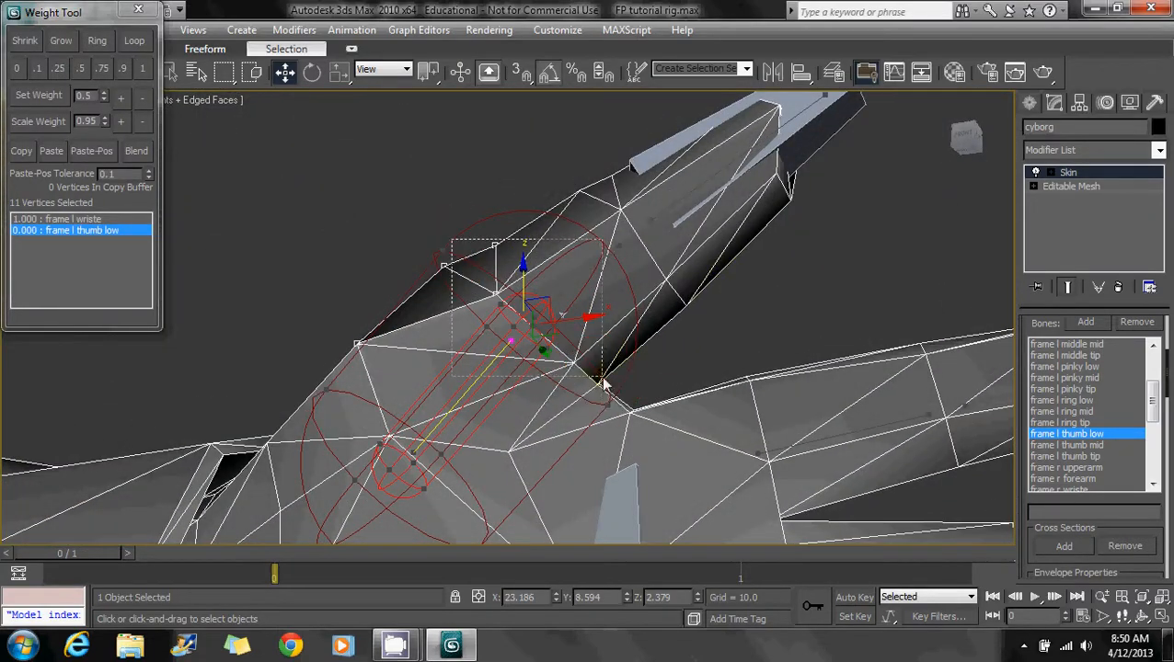
Step: Remove the surplus vertices around the left thumb joint from the selection
{"action": "middle_click_drag", "start_coordinate": [628, 328], "coordinate": [625, 354], "text": "alt"}
{"action": "left_click_drag", "start_coordinate": [286, 370], "coordinate": [370, 426], "text": "alt"}
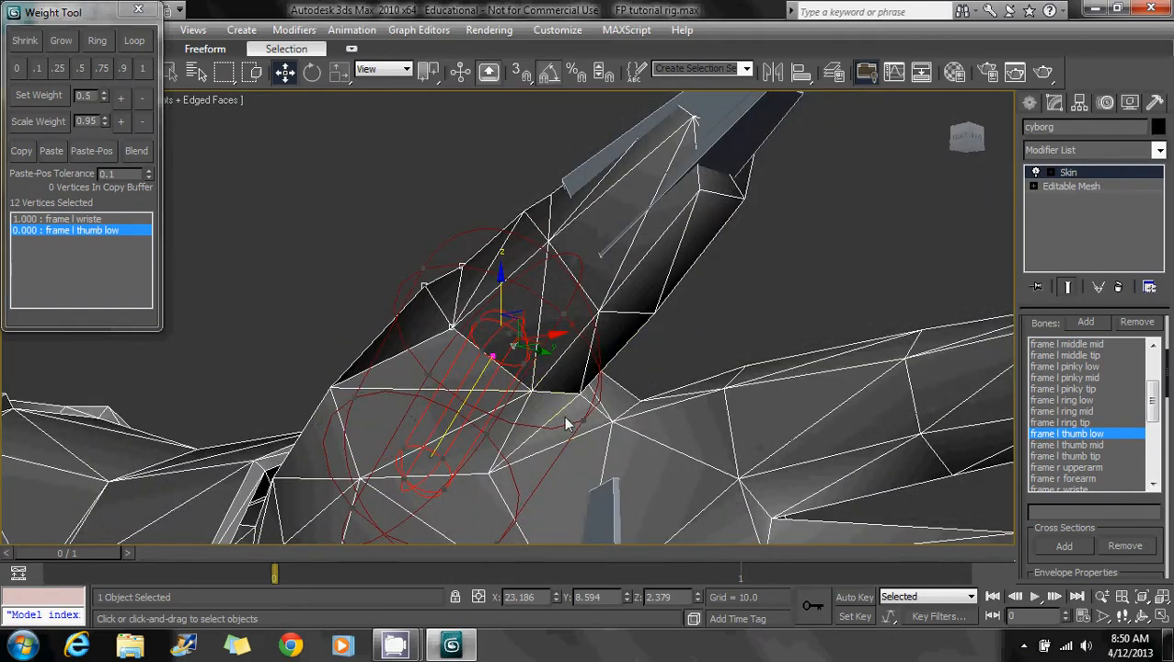
{"action": "left_click_drag", "start_coordinate": [426, 318], "coordinate": [482, 352], "text": "alt"}
{"action": "middle_click_drag", "start_coordinate": [482, 352], "coordinate": [487, 390], "text": "alt"}
{"action": "left_click_drag", "start_coordinate": [382, 376], "coordinate": [410, 406], "text": "alt"}
{"action": "middle_click_drag", "start_coordinate": [409, 405], "coordinate": [573, 261], "text": "alt"}
{"action": "left_click_drag", "start_coordinate": [572, 261], "coordinate": [524, 301], "text": "alt"}
{"action": "middle_click_drag", "start_coordinate": [524, 299], "coordinate": [520, 361]}
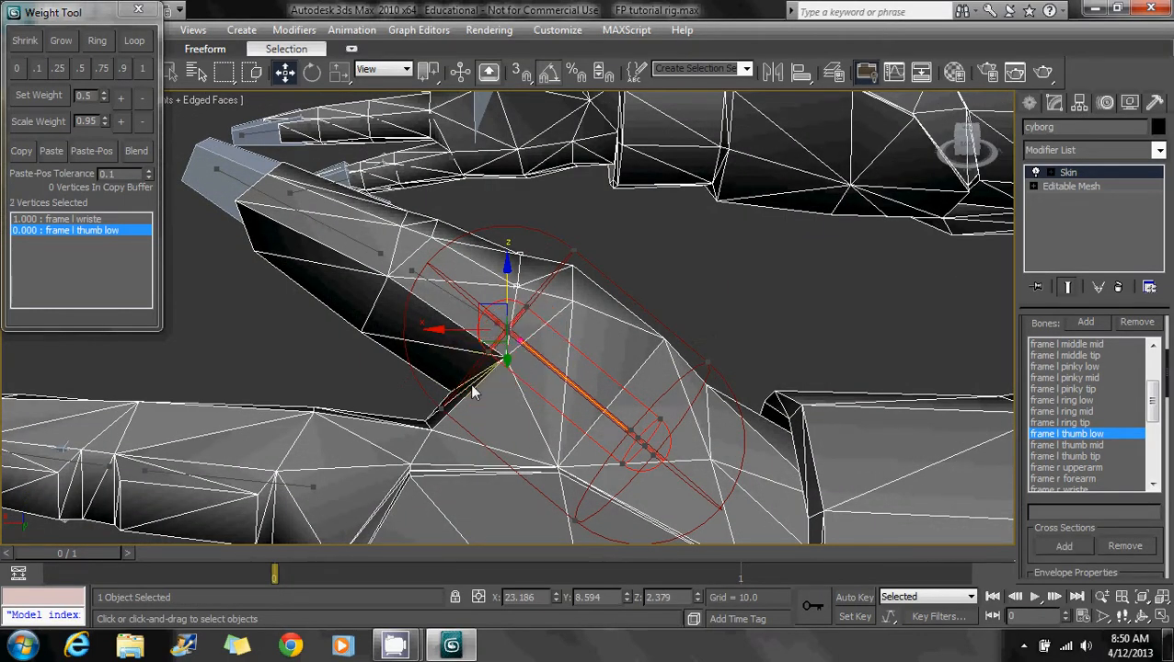
Step: Leave Skin envelope editing and reselect the cyborg mesh
{"action": "middle_click_drag", "start_coordinate": [469, 384], "coordinate": [446, 305], "text": "alt"}
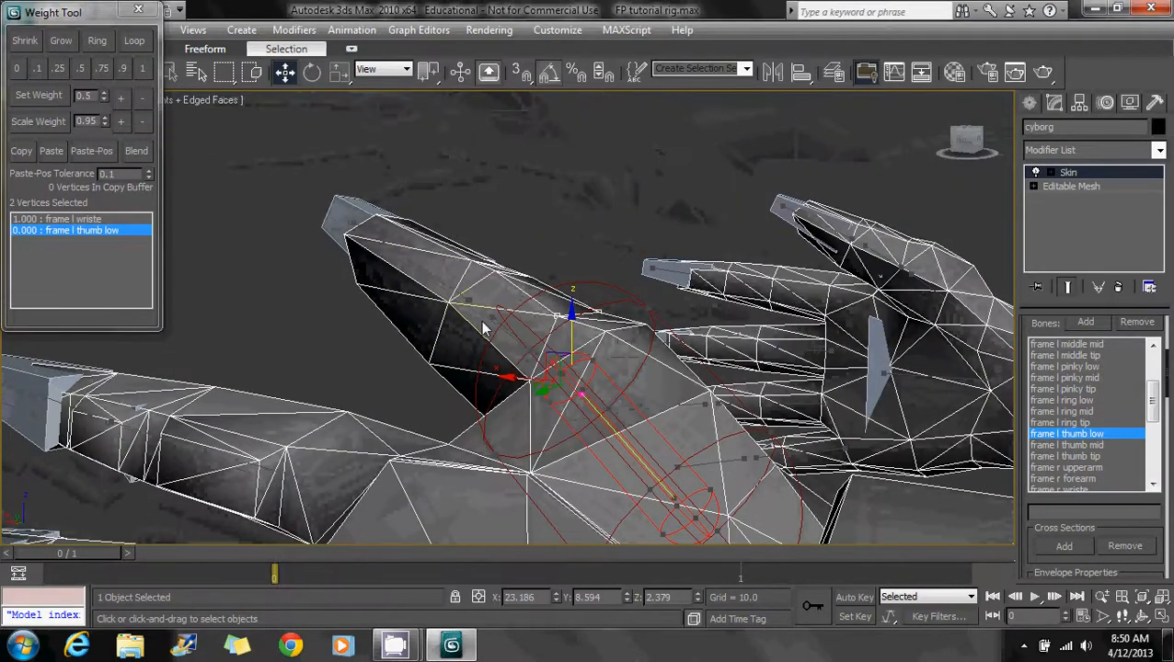
{"action": "left_click", "coordinate": [354, 299]}
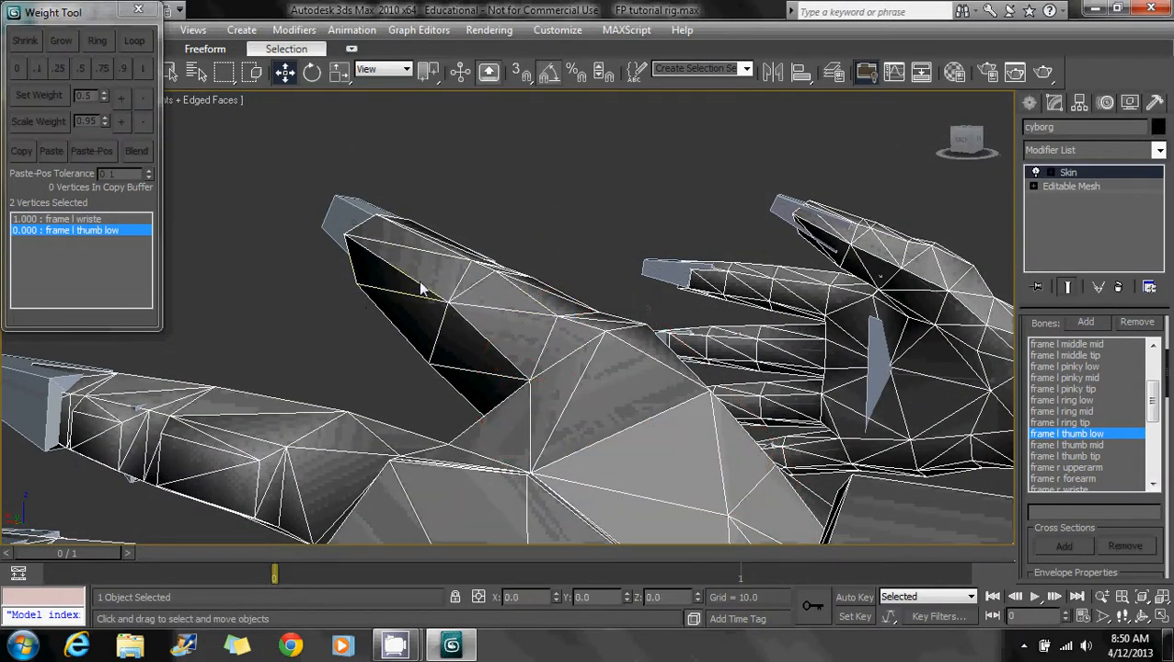
{"action": "right_click", "coordinate": [580, 379]}
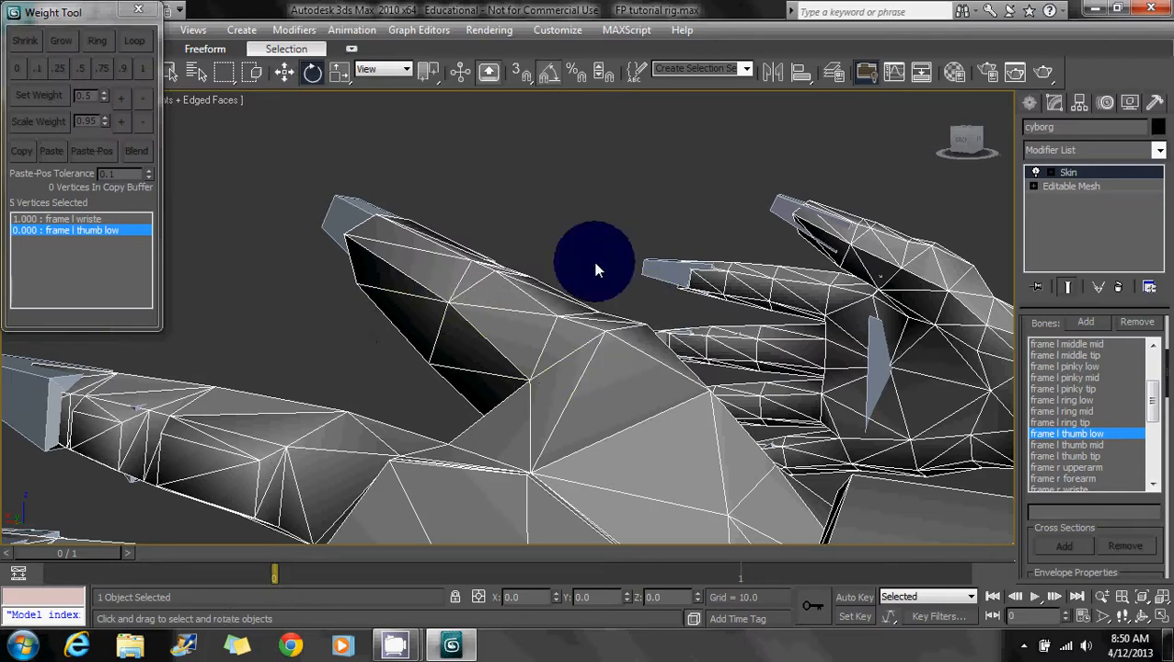
{"action": "left_click", "coordinate": [526, 249]}
{"action": "right_click", "coordinate": [536, 260]}
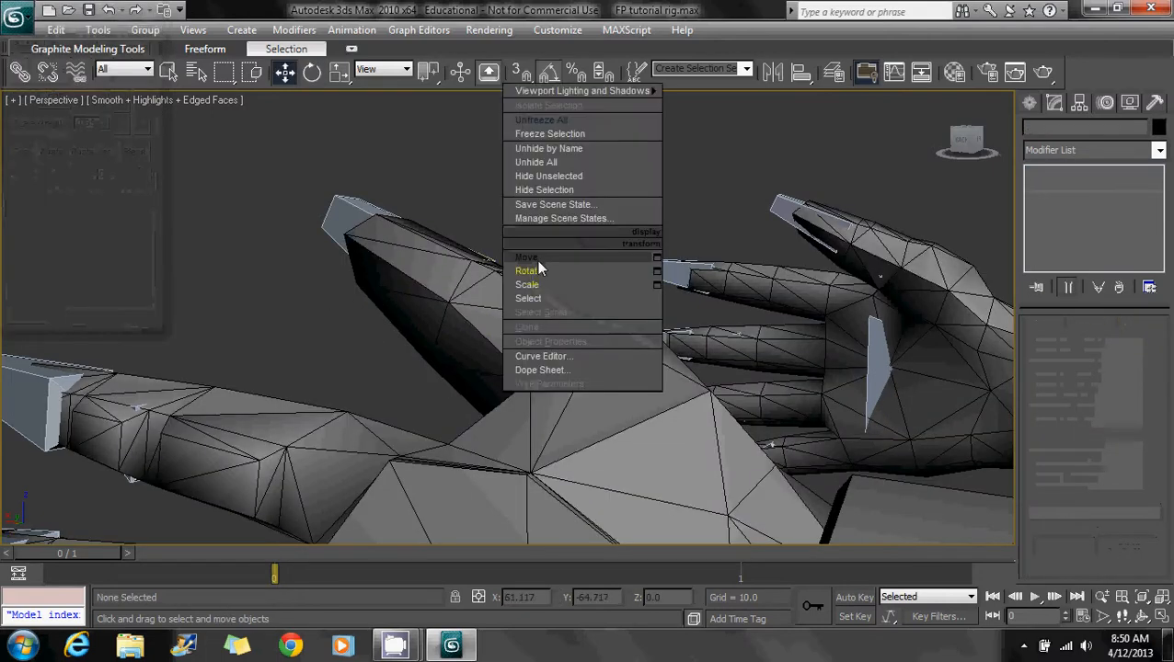
{"action": "left_click", "coordinate": [412, 259]}
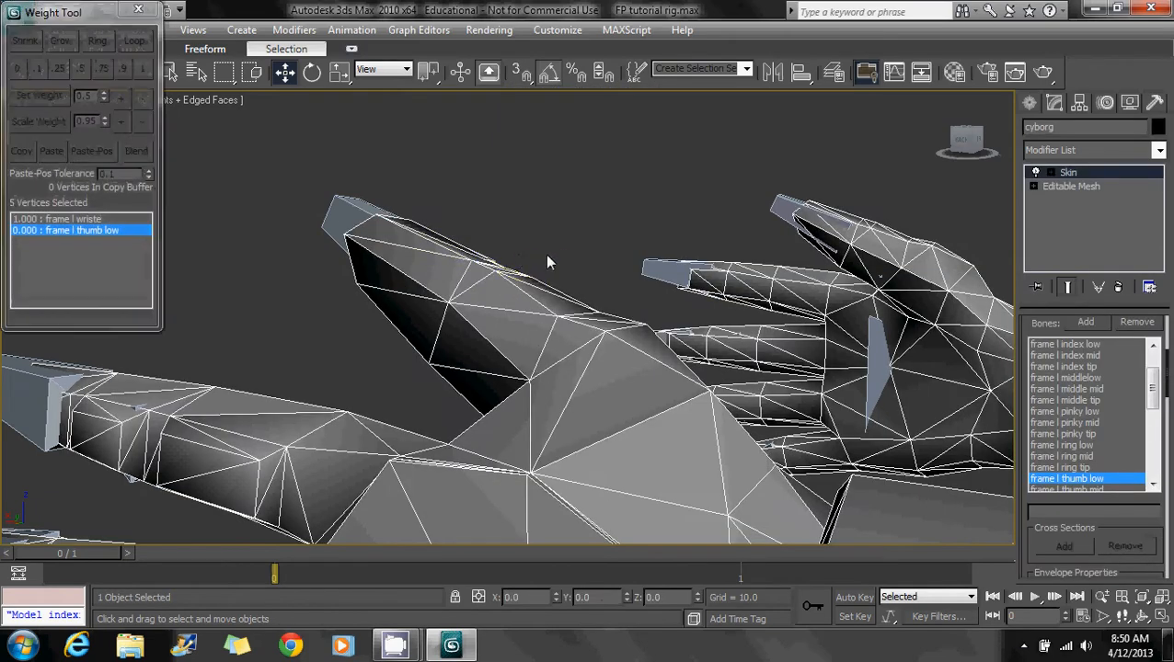
Step: Hide the cyborg mesh to inspect the left thumb bones, and unhide all objects
{"action": "right_click", "coordinate": [552, 244]}
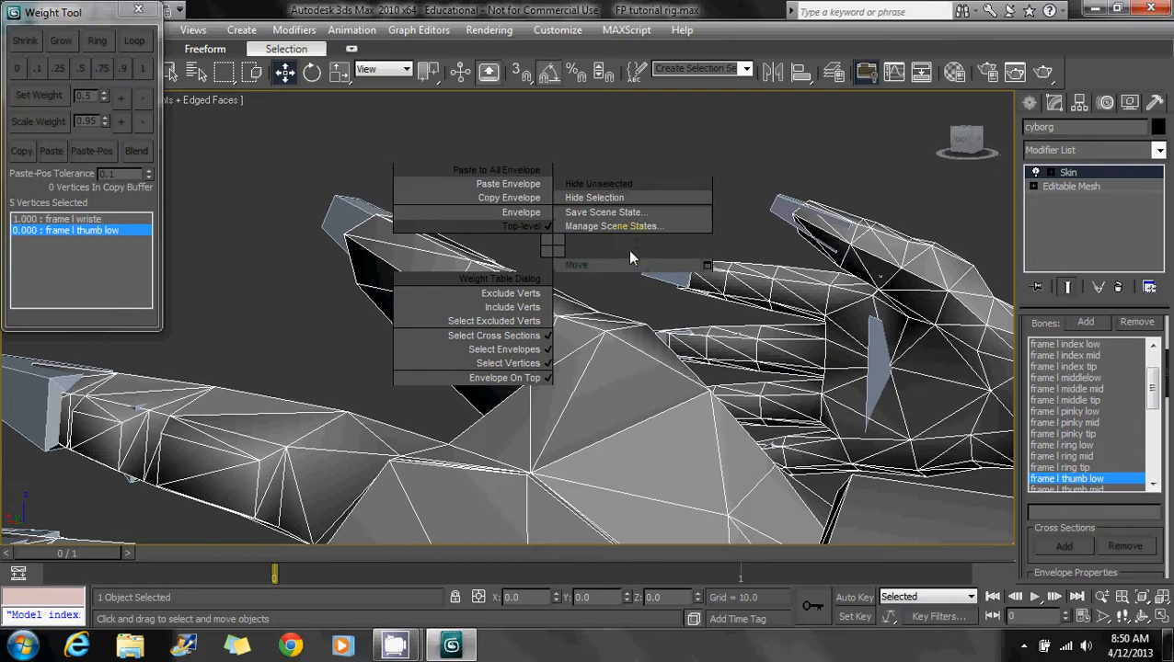
{"action": "left_click", "coordinate": [598, 198]}
{"action": "middle_click_drag", "start_coordinate": [513, 309], "coordinate": [466, 275], "text": "alt"}
{"action": "right_click", "coordinate": [485, 331]}
{"action": "left_click", "coordinate": [520, 256]}
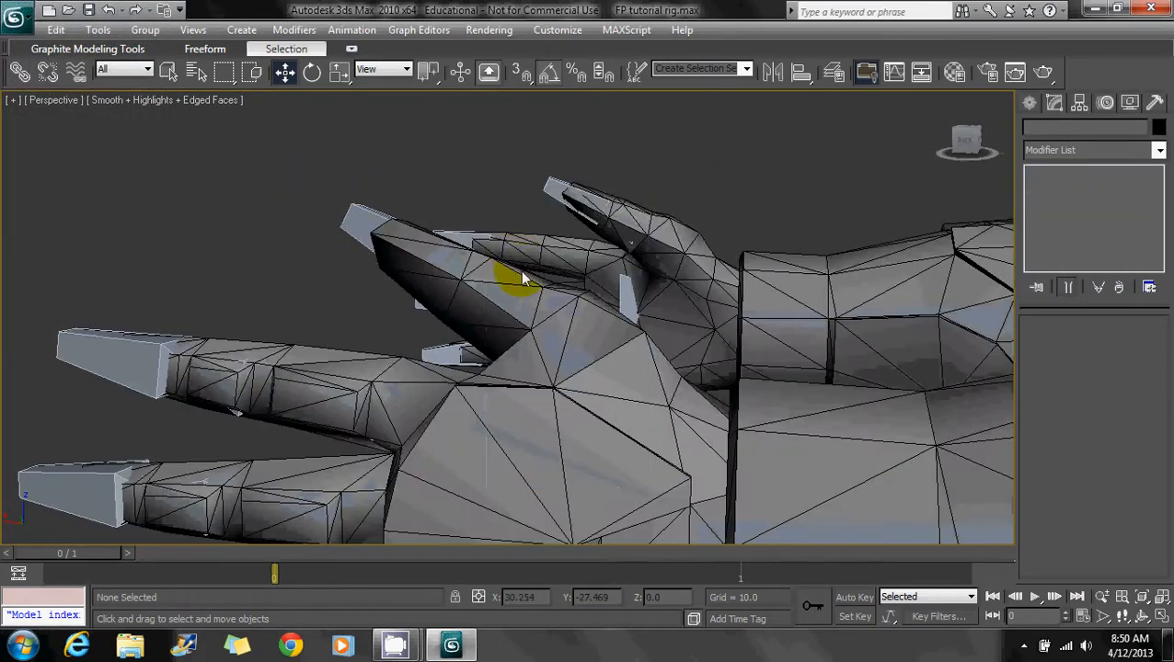
Step: Resume envelope editing on the cyborg mesh and set the frame l thumb low weight to 1 for the vertices around the left thumb joint
{"action": "left_click", "coordinate": [607, 439]}
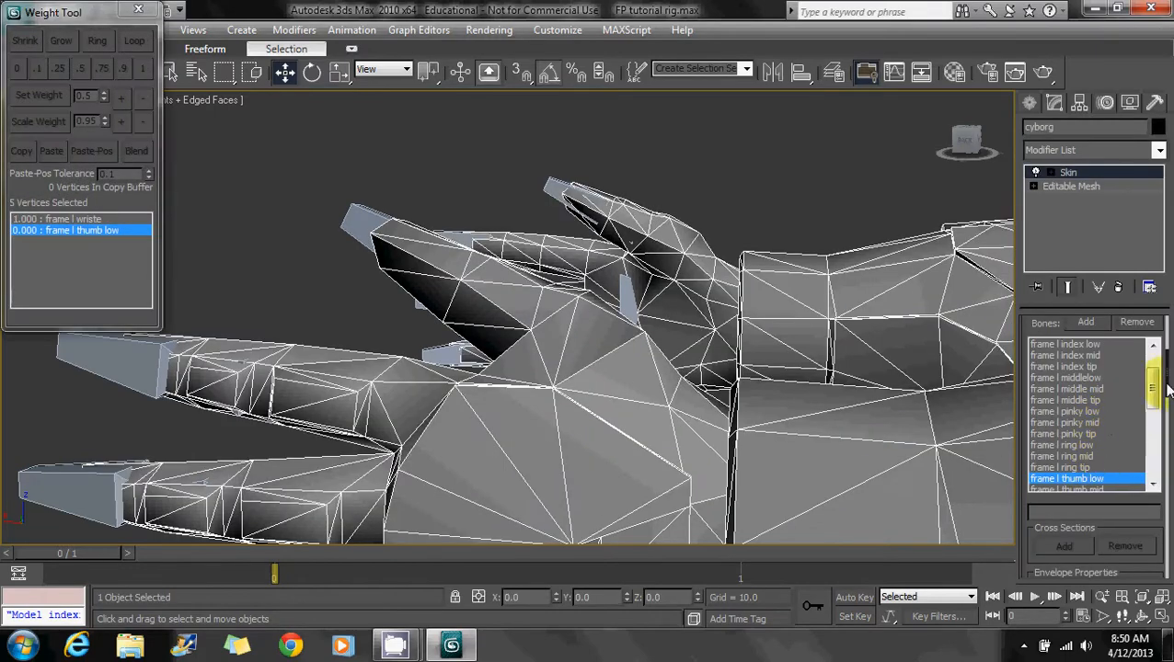
{"action": "mouse_move", "coordinate": [1154, 388]}
{"action": "left_mouse_down"}
{"action": "mouse_move", "coordinate": [1166, 328]}
{"action": "mouse_move", "coordinate": [1157, 386]}
{"action": "left_mouse_up"}
{"action": "left_click", "coordinate": [1109, 349]}
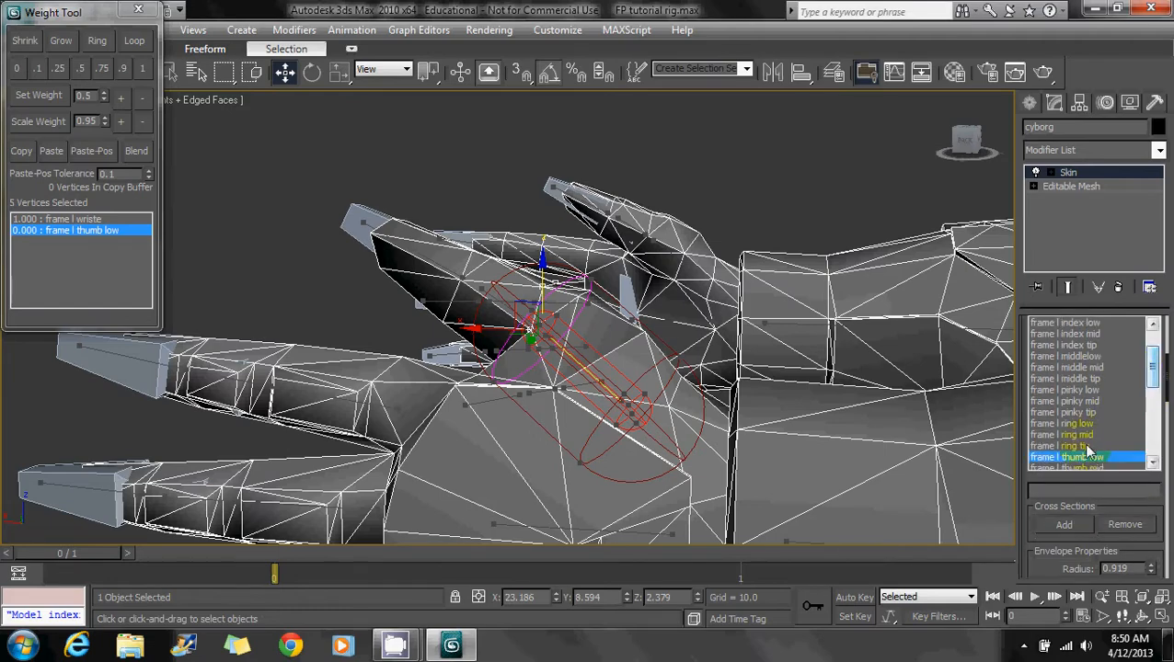
{"action": "middle_click_drag", "start_coordinate": [618, 363], "coordinate": [465, 201], "text": "alt"}
{"action": "middle_click_drag", "start_coordinate": [513, 394], "coordinate": [389, 269], "text": "alt"}
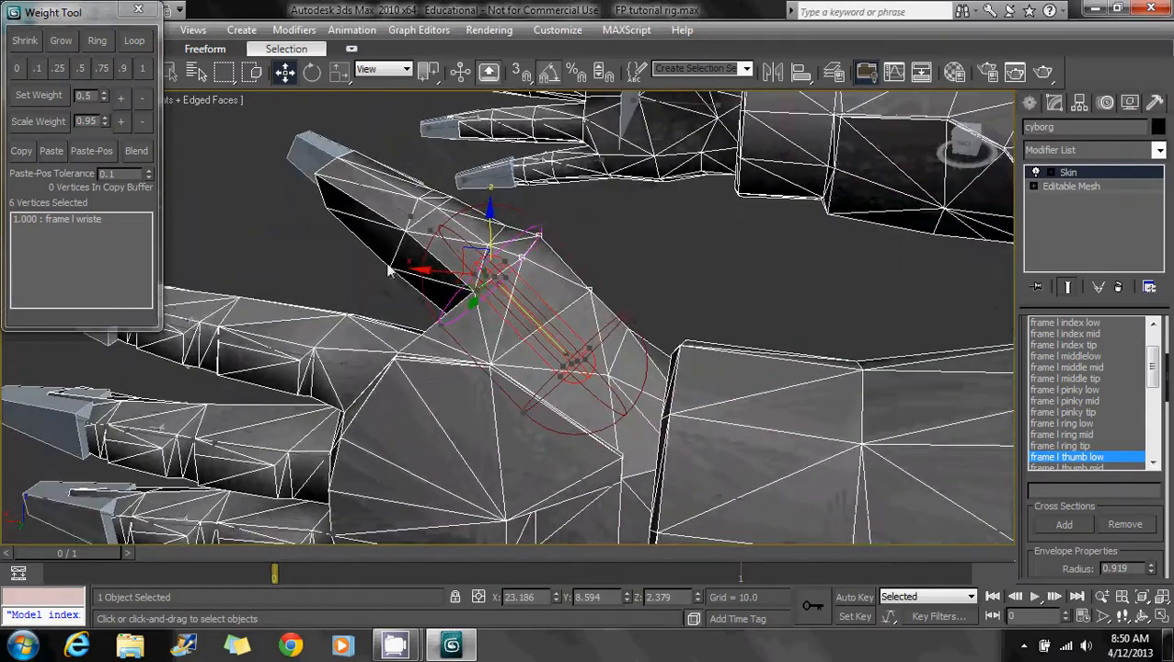
{"action": "left_click", "coordinate": [145, 68]}
Step: Select the palm vertices at the base of the left thumb and set their frame l thumb low weight to 0.5
{"action": "middle_click_drag", "start_coordinate": [561, 268], "coordinate": [423, 365], "text": "alt"}
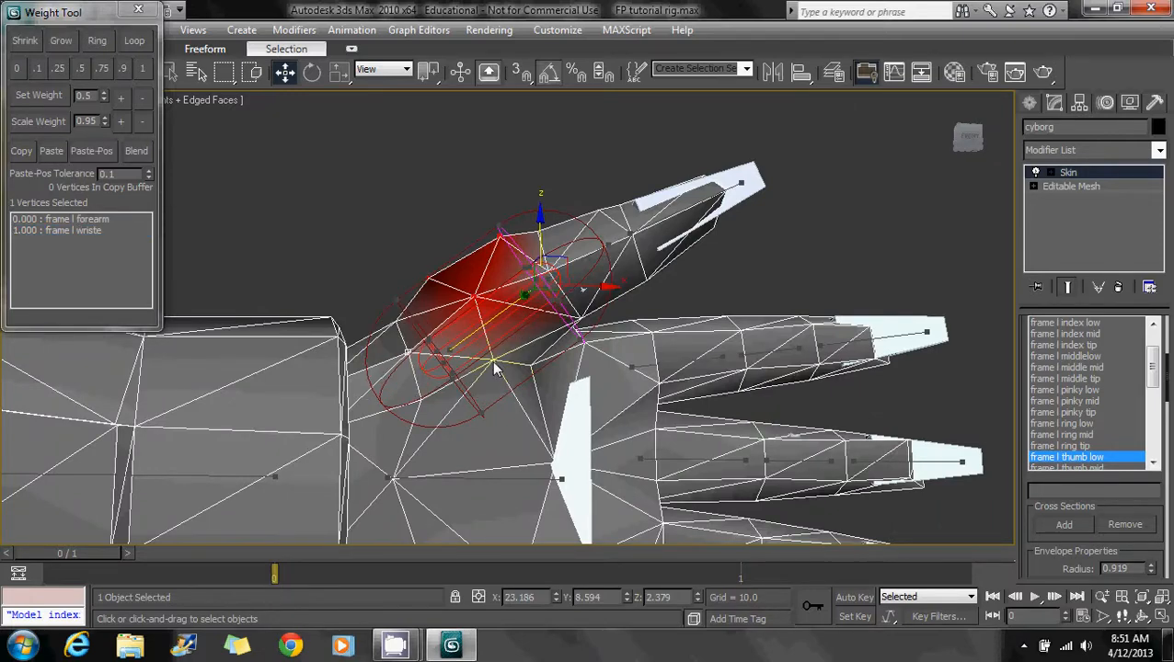
{"action": "middle_click_drag", "start_coordinate": [495, 367], "coordinate": [508, 355], "text": "alt"}
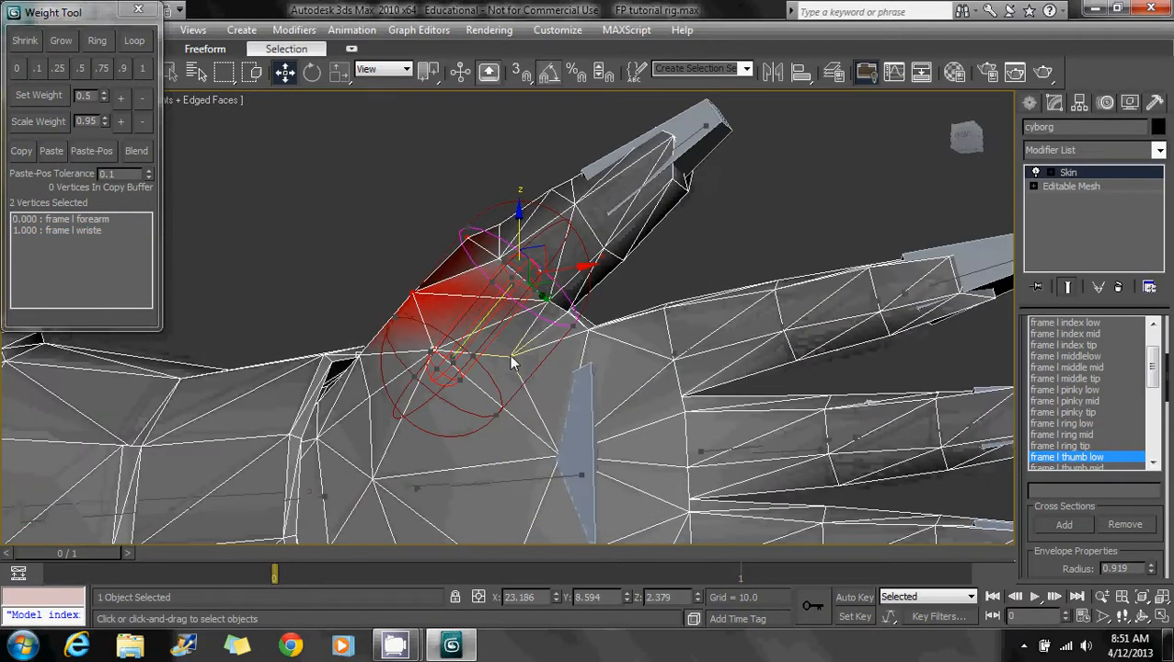
{"action": "left_click", "coordinate": [81, 68]}
{"action": "middle_click_drag", "start_coordinate": [483, 284], "coordinate": [474, 311], "text": "alt"}
Step: Choose the frame l thumb mid bone and select the vertices around the left thumb's middle segment
{"action": "left_click_drag", "start_coordinate": [1152, 373], "coordinate": [1152, 386]}
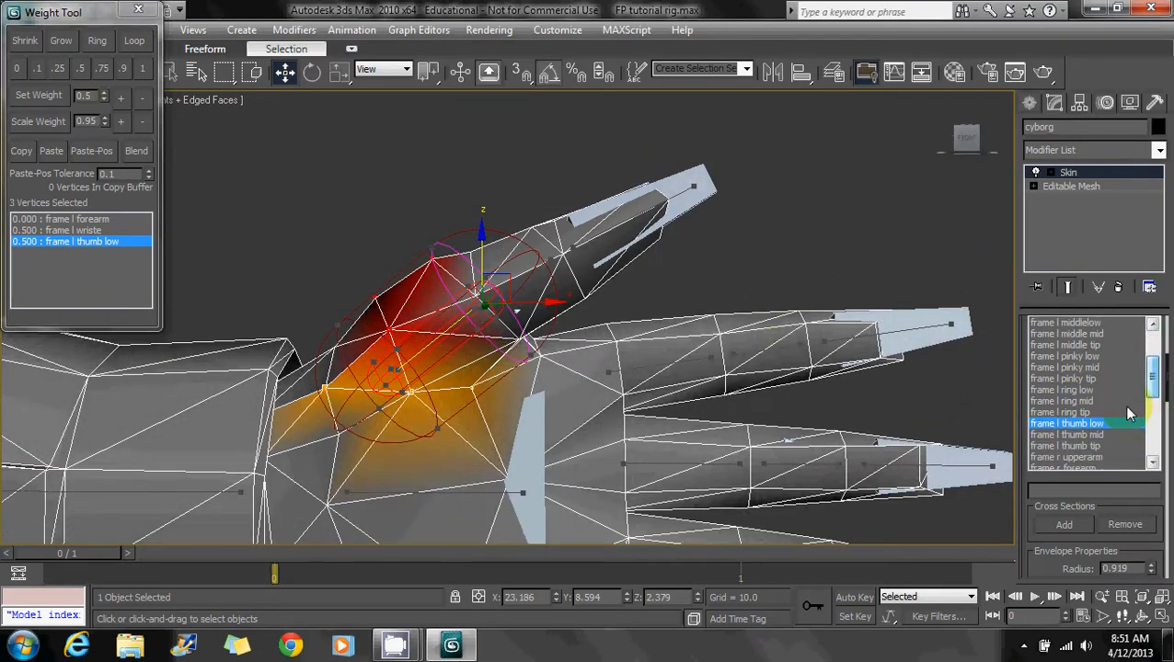
{"action": "left_click", "coordinate": [1082, 435]}
{"action": "middle_click_drag", "start_coordinate": [488, 277], "coordinate": [445, 253], "text": "alt"}
{"action": "left_click_drag", "start_coordinate": [437, 233], "coordinate": [502, 325]}
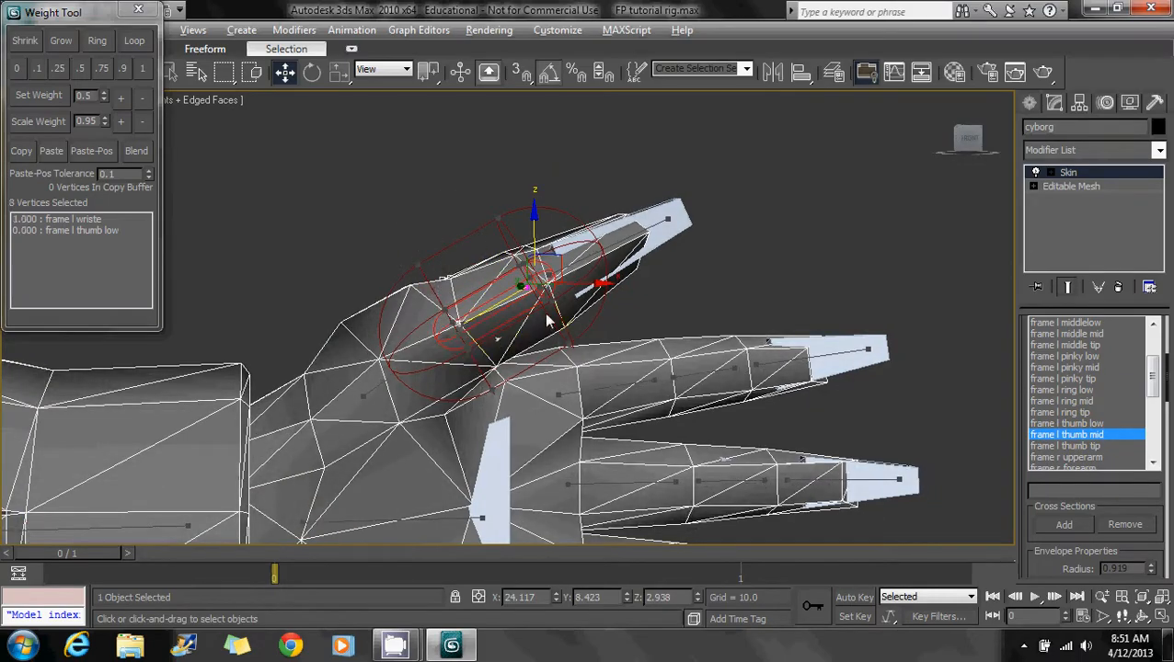
{"action": "middle_click_drag", "start_coordinate": [506, 315], "coordinate": [560, 384], "text": "alt"}
{"action": "left_click_drag", "start_coordinate": [472, 223], "coordinate": [498, 261], "text": "ctrl"}
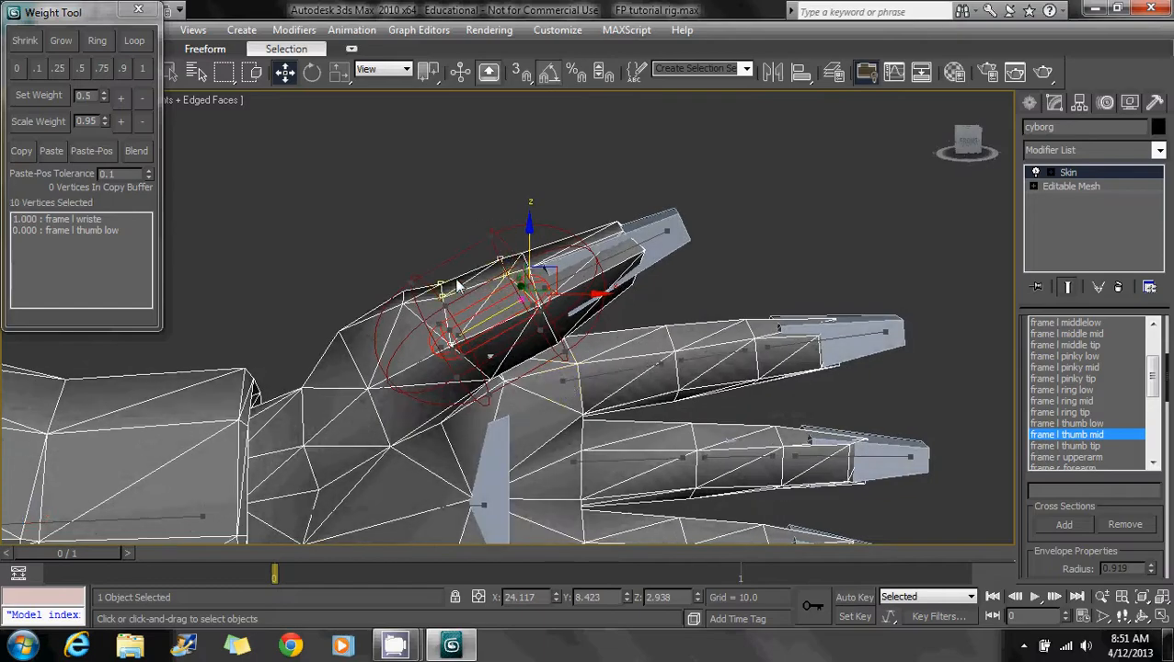
{"action": "middle_click_drag", "start_coordinate": [260, 395], "coordinate": [531, 364], "text": "alt"}
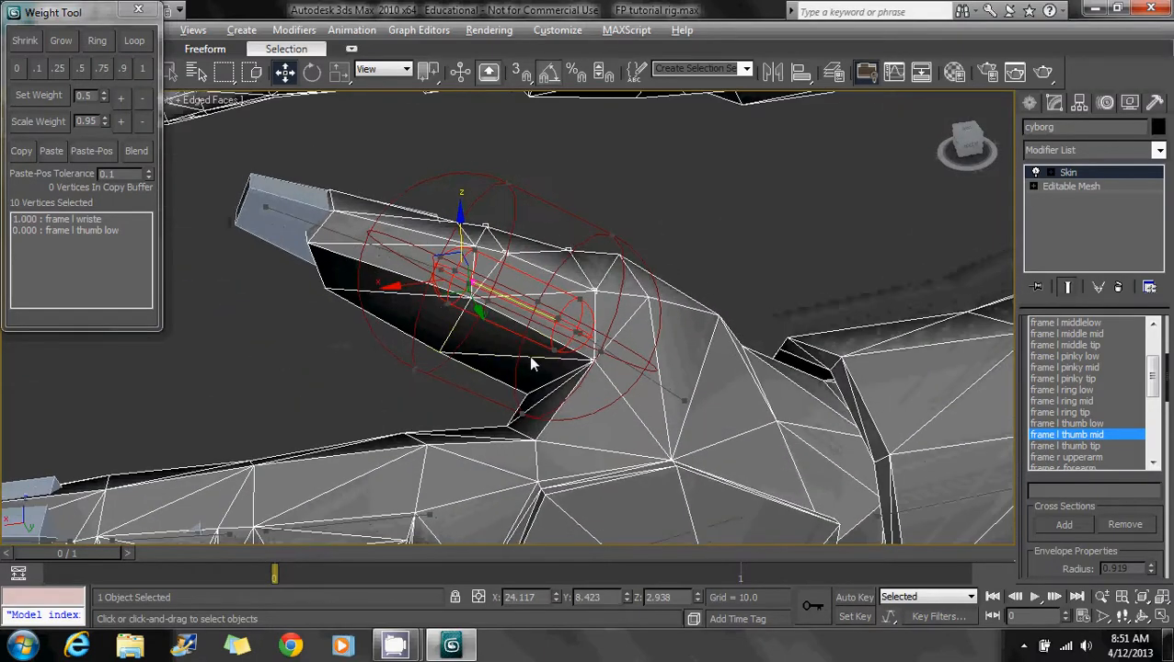
Step: Refine the vertex selection around the left thumb's middle segment, checking it from both sides of the hand
{"action": "middle_click_drag", "start_coordinate": [469, 320], "coordinate": [432, 344], "text": "alt"}
{"action": "left_click_drag", "start_coordinate": [441, 353], "coordinate": [484, 307]}
{"action": "key", "text": "ctrl+z"}
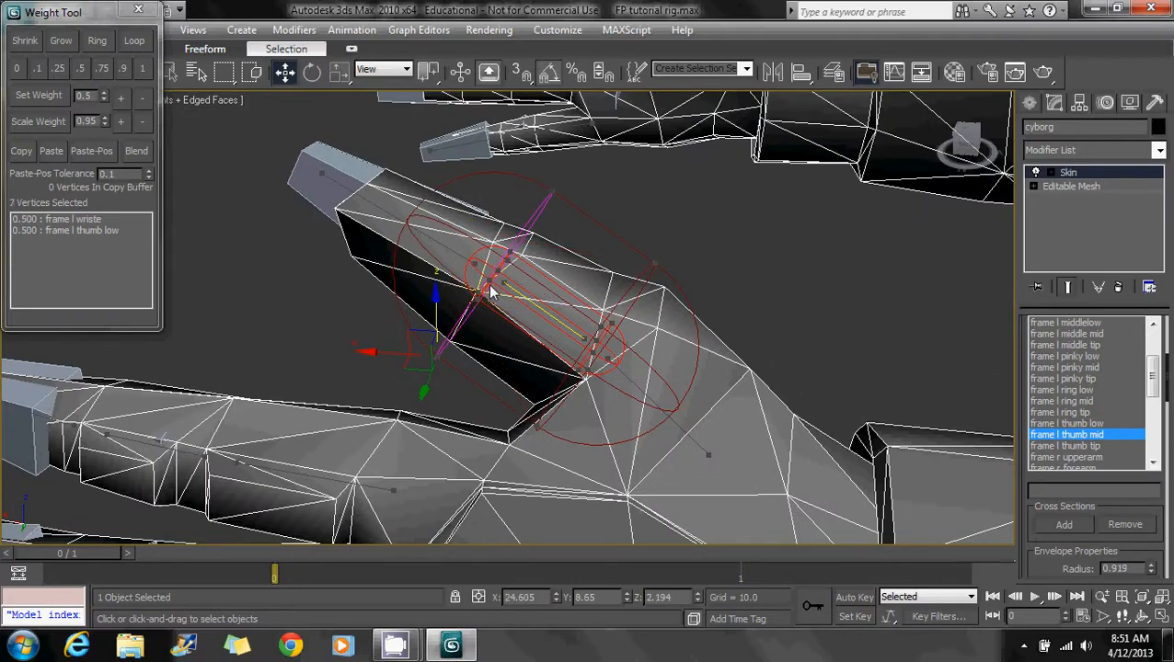
{"action": "middle_click_drag", "start_coordinate": [492, 290], "coordinate": [647, 357], "text": "alt"}
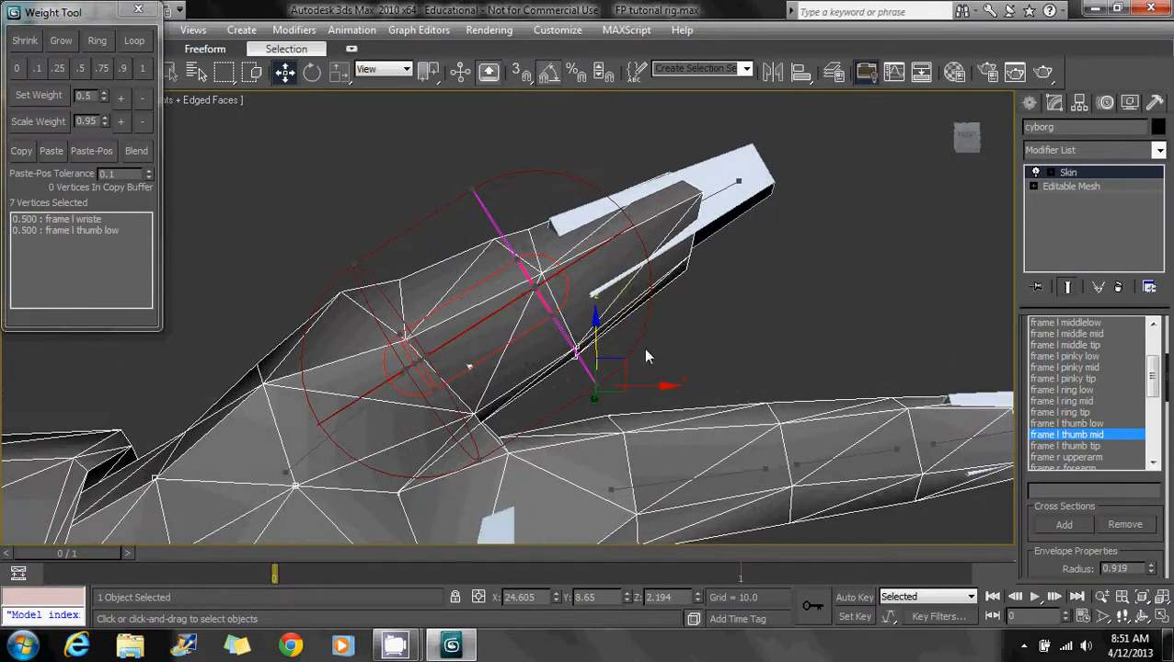
{"action": "middle_click_drag", "start_coordinate": [647, 298], "coordinate": [671, 306], "text": "alt"}
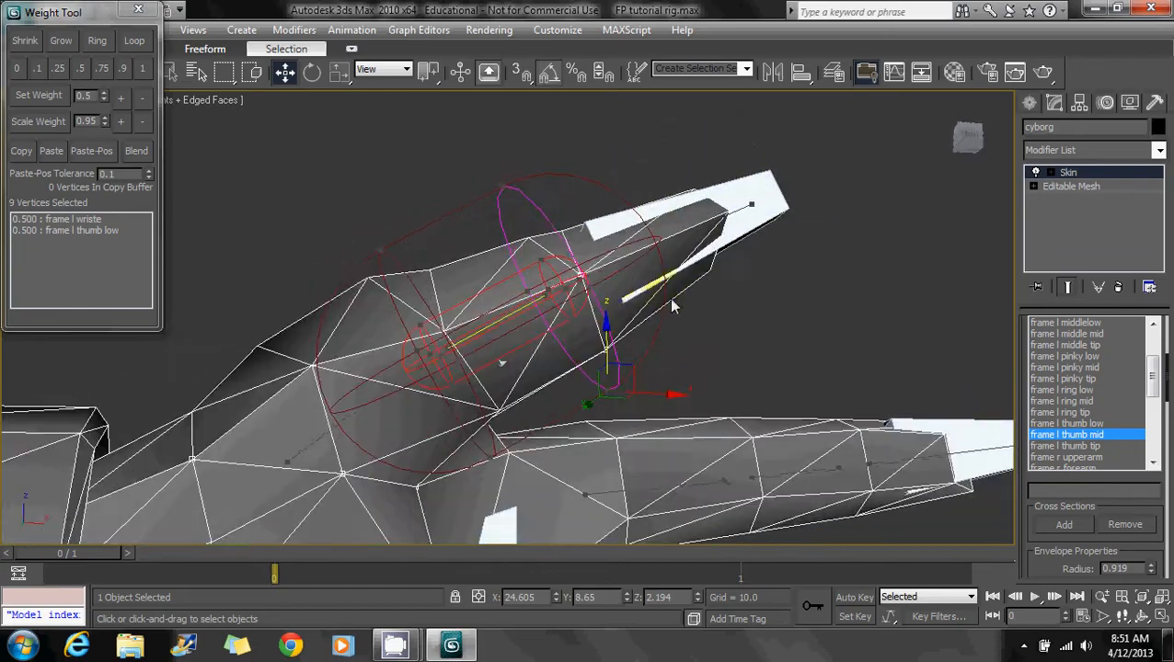
{"action": "left_click_drag", "start_coordinate": [527, 241], "coordinate": [534, 249]}
{"action": "middle_click_drag", "start_coordinate": [534, 249], "coordinate": [651, 265], "text": "alt"}
{"action": "scroll", "coordinate": [651, 265], "scroll_direction": "down", "scroll_amount": 3}
{"action": "left_click_drag", "start_coordinate": [295, 359], "coordinate": [293, 356]}
{"action": "middle_click_drag", "start_coordinate": [388, 263], "coordinate": [471, 236], "text": "alt"}
{"action": "scroll", "coordinate": [458, 265], "scroll_direction": "up", "scroll_amount": 5}
{"action": "scroll", "coordinate": [458, 264], "scroll_direction": "down", "scroll_amount": 2}
Step: Limit the selection to the left thumb's middle-segment vertices and set their frame l thumb mid weight to 1
{"action": "left_click", "coordinate": [143, 69]}
{"action": "key", "text": "ctrl+z"}
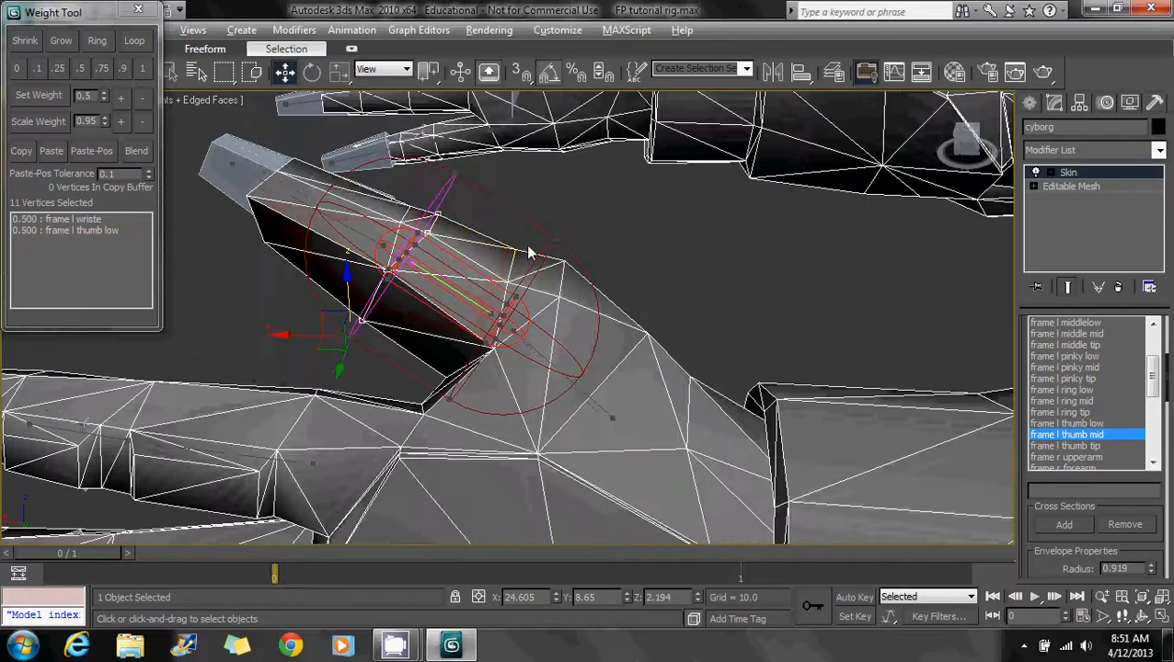
{"action": "left_click", "coordinate": [143, 69]}
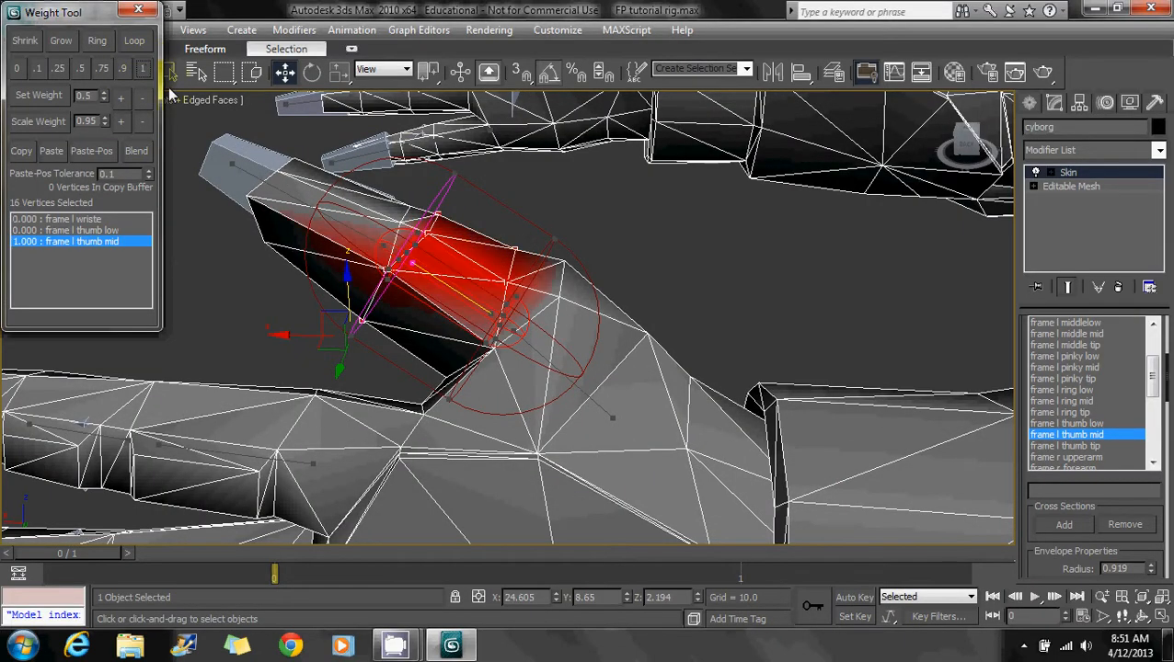
{"action": "middle_click_drag", "start_coordinate": [432, 246], "coordinate": [566, 359], "text": "alt"}
{"action": "key", "text": "ctrl+z"}
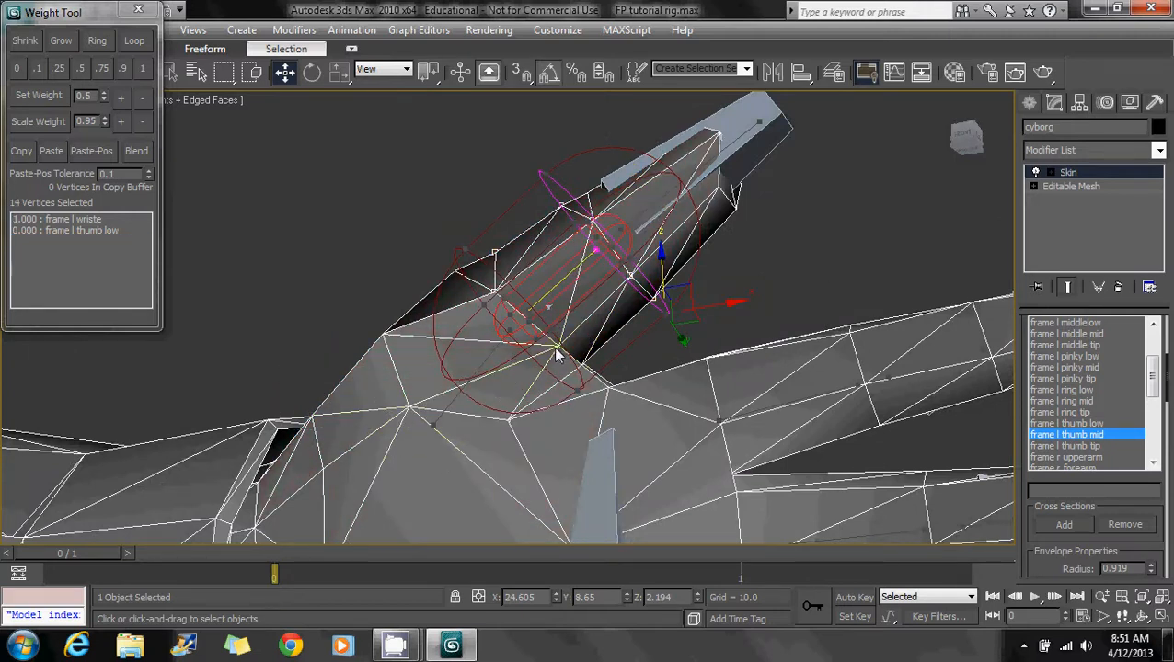
{"action": "left_click", "coordinate": [142, 69]}
{"action": "key", "text": "ctrl+z"}
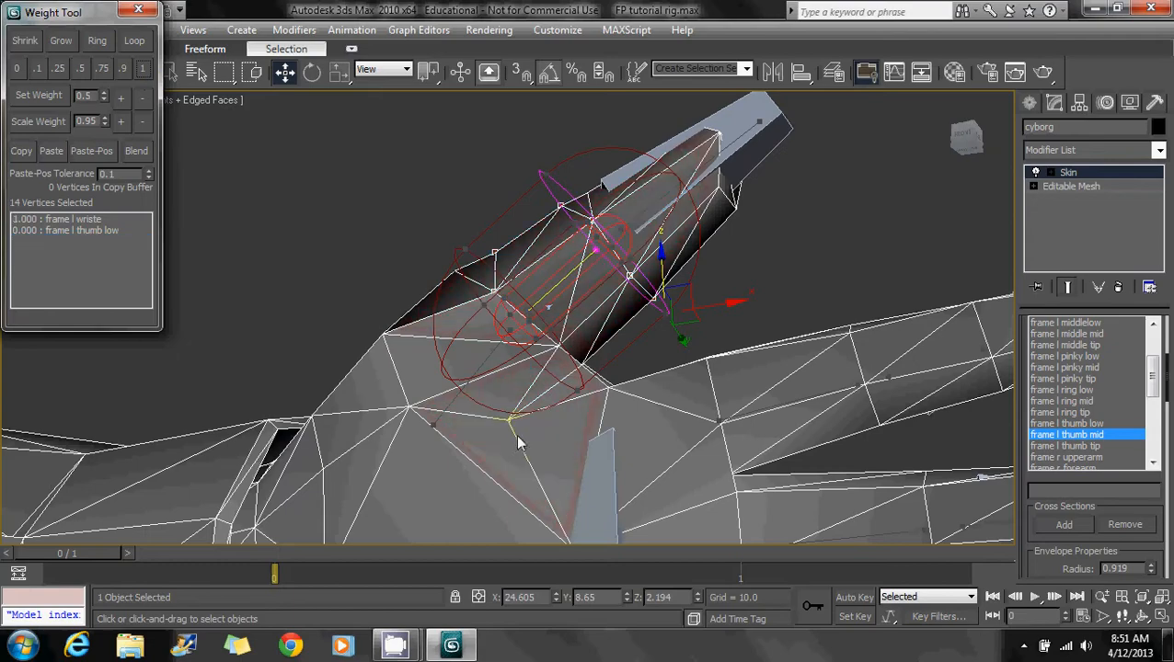
{"action": "left_click", "coordinate": [143, 69]}
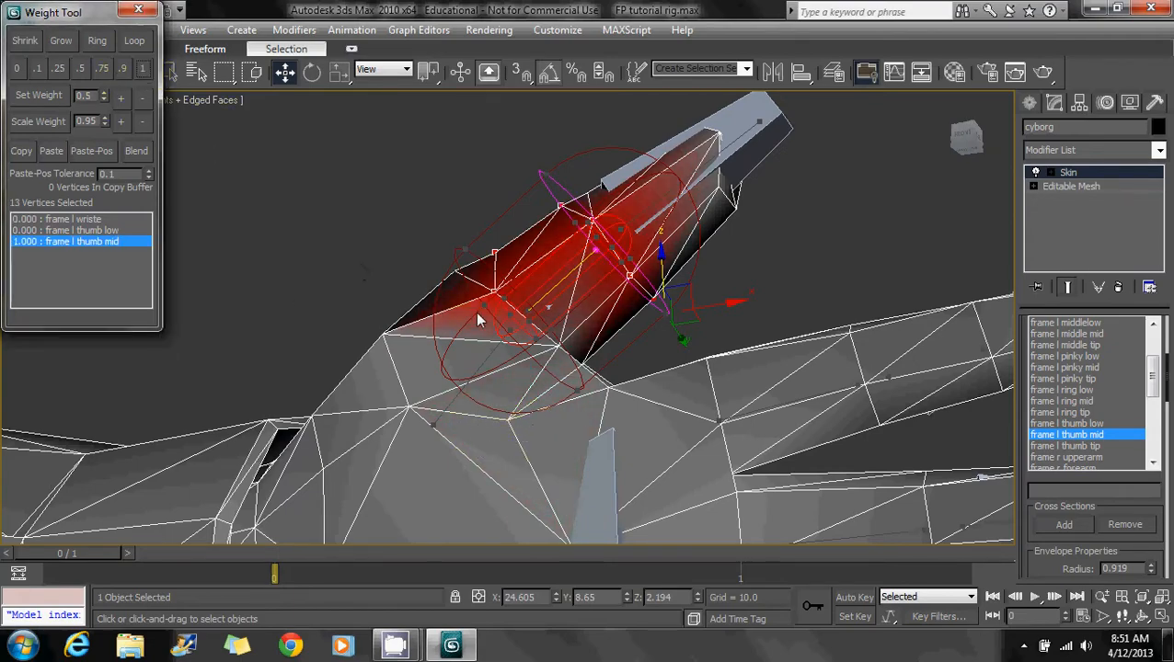
Step: Select the single vertex at the inner base of the left thumb's middle segment and set its frame l thumb mid weight to 0.5
{"action": "mouse_move", "coordinate": [474, 313]}
{"action": "middle_mouse_down", "text": "alt"}
{"action": "mouse_move", "coordinate": [627, 394]}
{"action": "mouse_move", "coordinate": [478, 322]}
{"action": "middle_mouse_up", "text": "alt"}
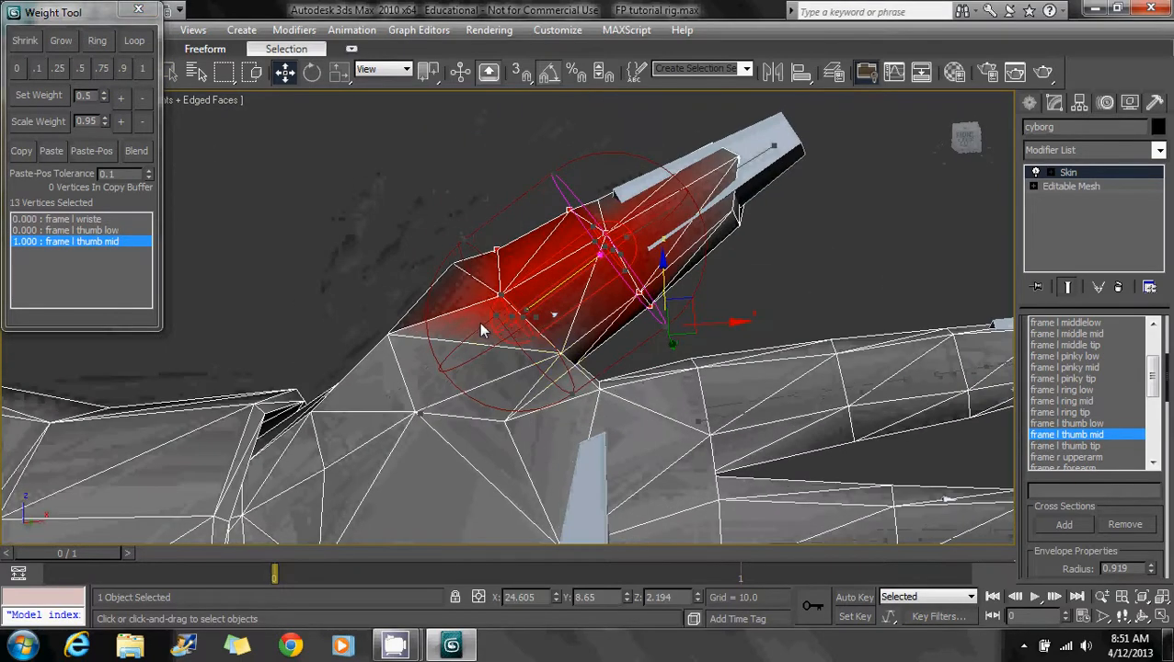
{"action": "left_click", "coordinate": [560, 355]}
{"action": "left_click", "coordinate": [80, 68]}
{"action": "middle_click_drag", "start_coordinate": [558, 334], "coordinate": [423, 334], "text": "alt"}
Step: Choose the frame l thumb tip bone, select the vertices of the left thumb's end segment, and set their weight to 1
{"action": "left_click", "coordinate": [1082, 446]}
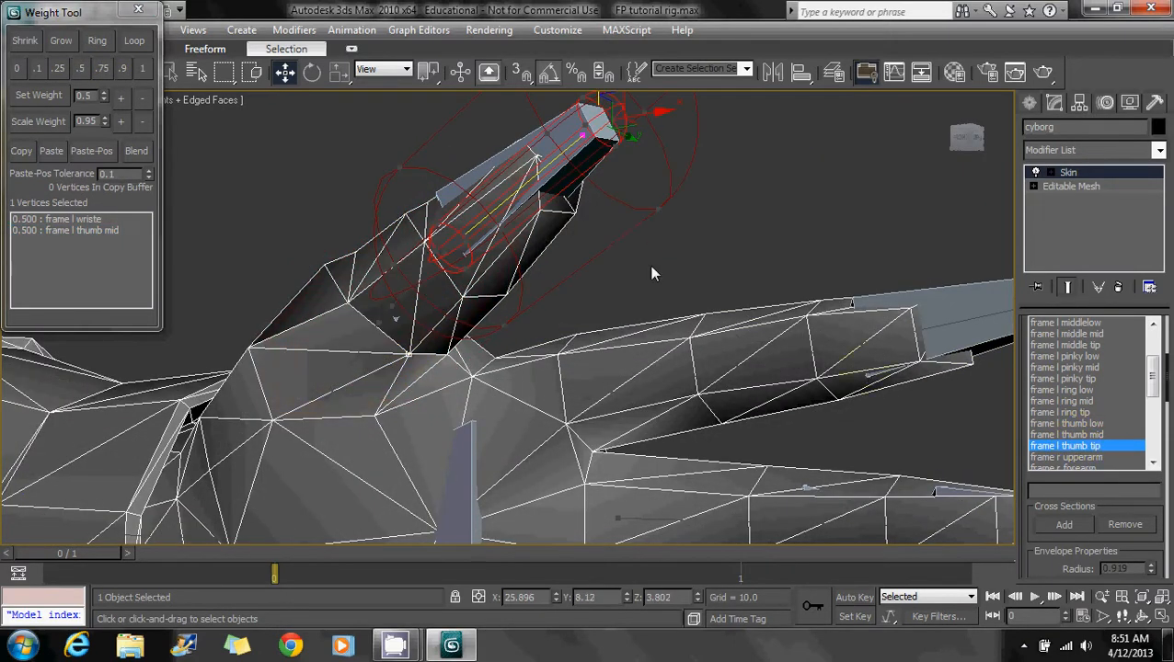
{"action": "middle_click_drag", "start_coordinate": [652, 272], "coordinate": [629, 281], "text": "alt"}
{"action": "left_click_drag", "start_coordinate": [392, 151], "coordinate": [564, 331]}
{"action": "middle_click_drag", "start_coordinate": [563, 332], "coordinate": [570, 272], "text": "alt"}
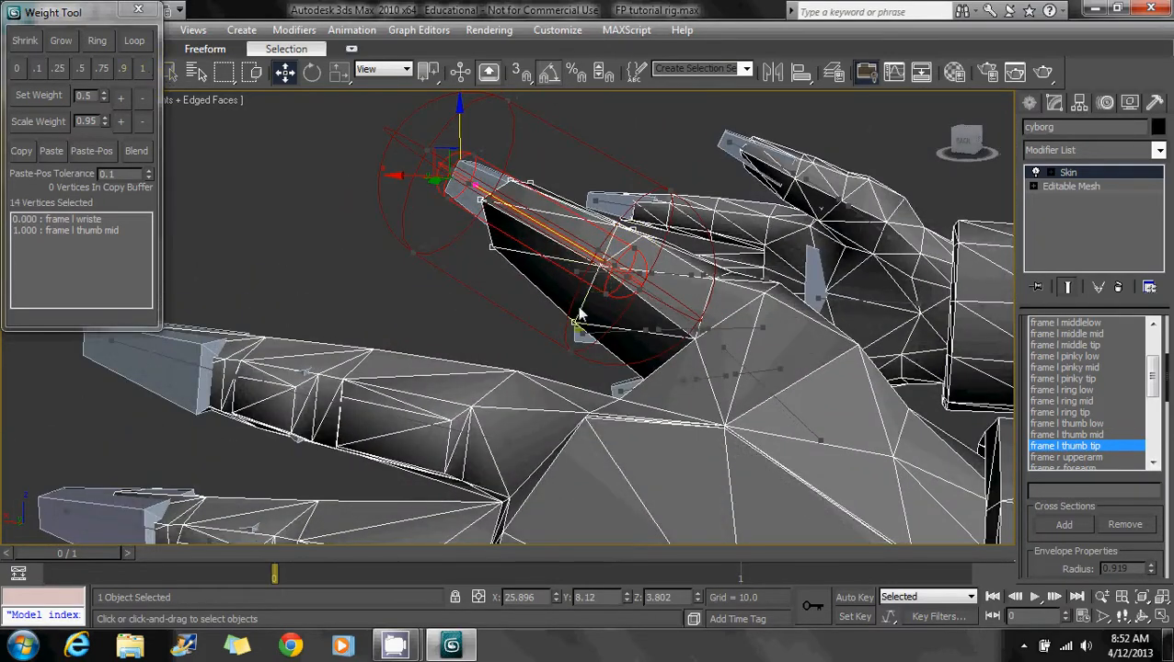
{"action": "left_click_drag", "start_coordinate": [541, 303], "coordinate": [611, 356], "text": "alt"}
{"action": "middle_click_drag", "start_coordinate": [565, 332], "coordinate": [299, 310], "text": "alt"}
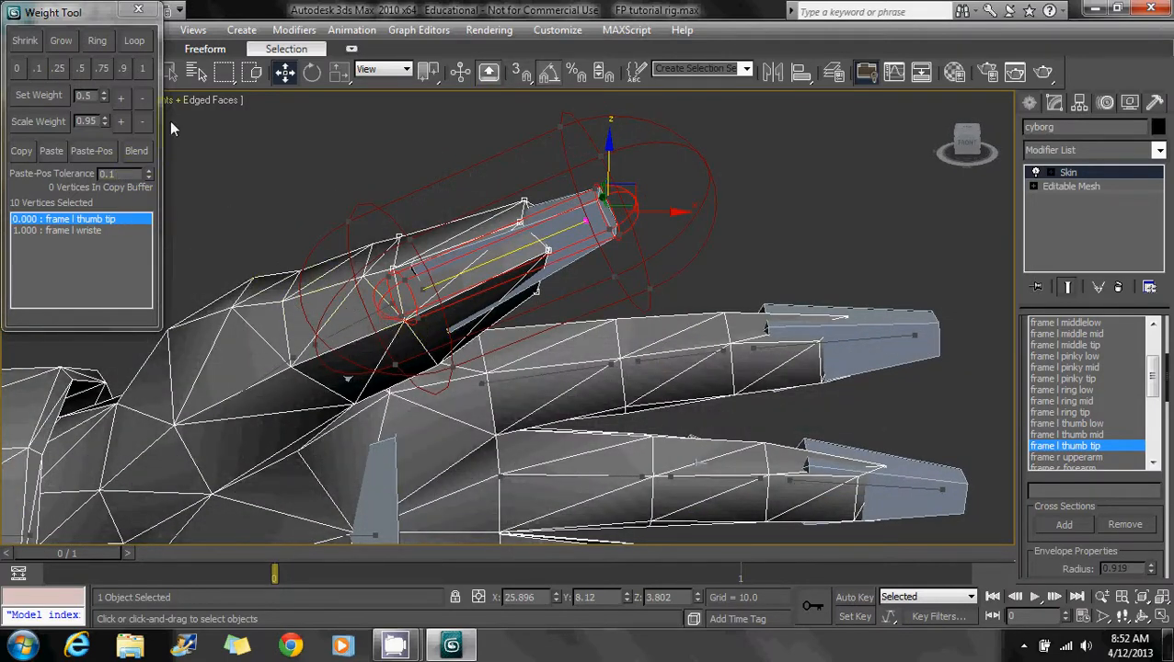
{"action": "left_click", "coordinate": [142, 69]}
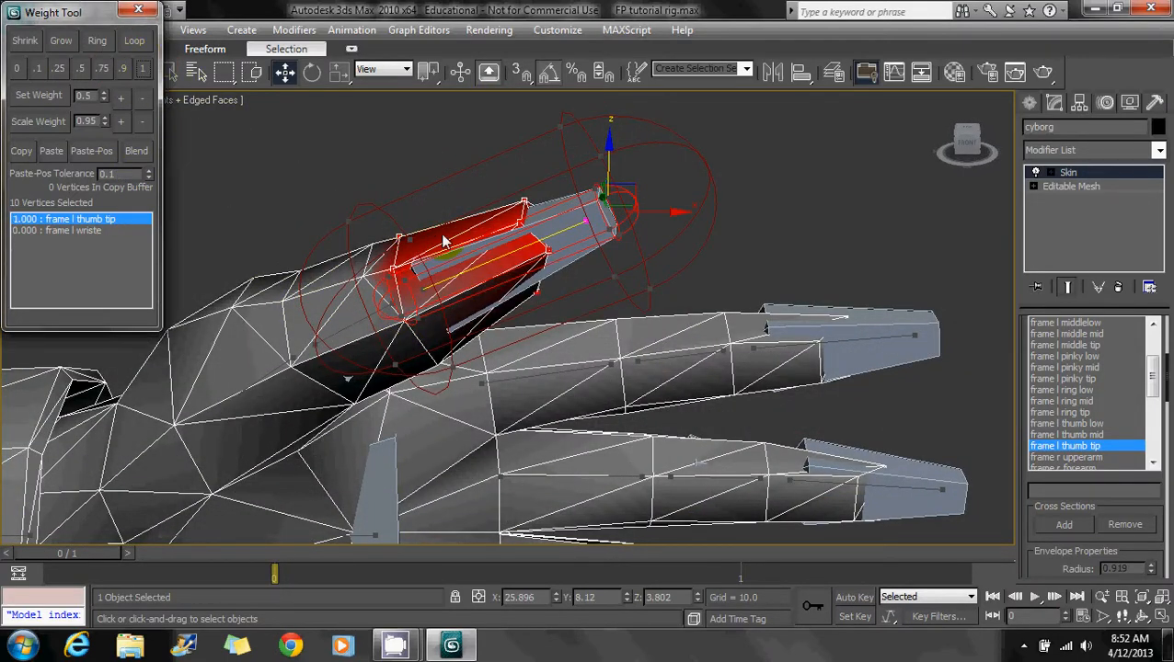
Step: Leave the Skin modifier's envelope editing and return to object level on the cyborg mesh
{"action": "middle_click_drag", "start_coordinate": [629, 304], "coordinate": [486, 208]}
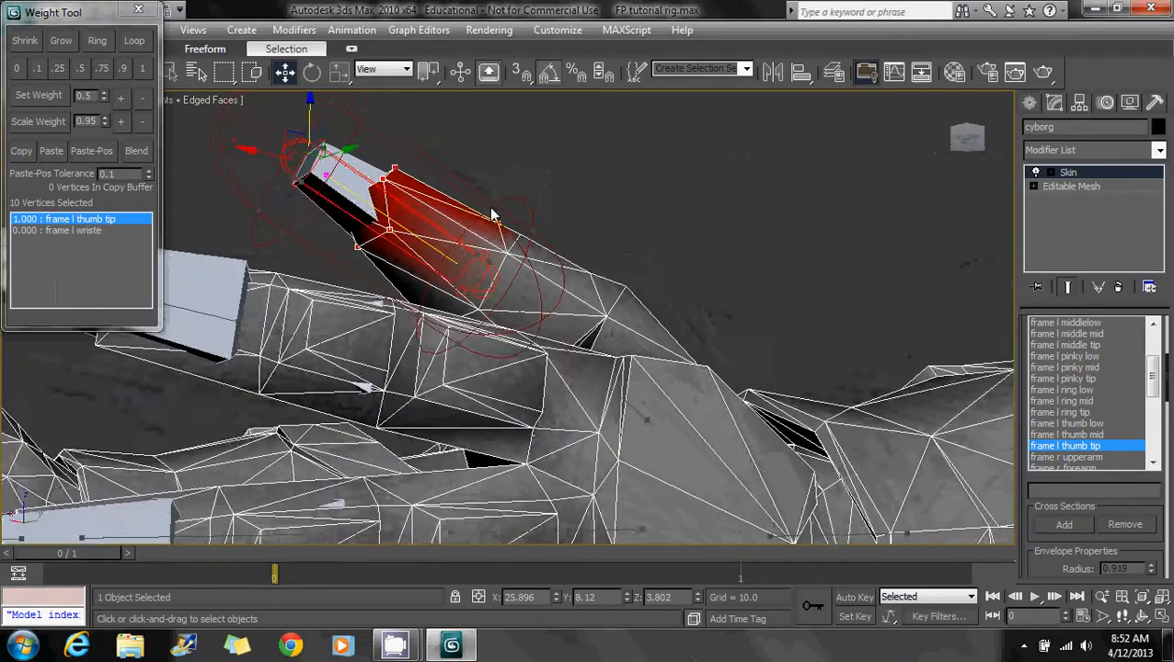
{"action": "scroll", "coordinate": [486, 208], "scroll_direction": "down", "scroll_amount": 7}
{"action": "middle_click_drag", "start_coordinate": [601, 285], "coordinate": [654, 293], "text": "alt"}
{"action": "left_click", "coordinate": [1072, 173]}
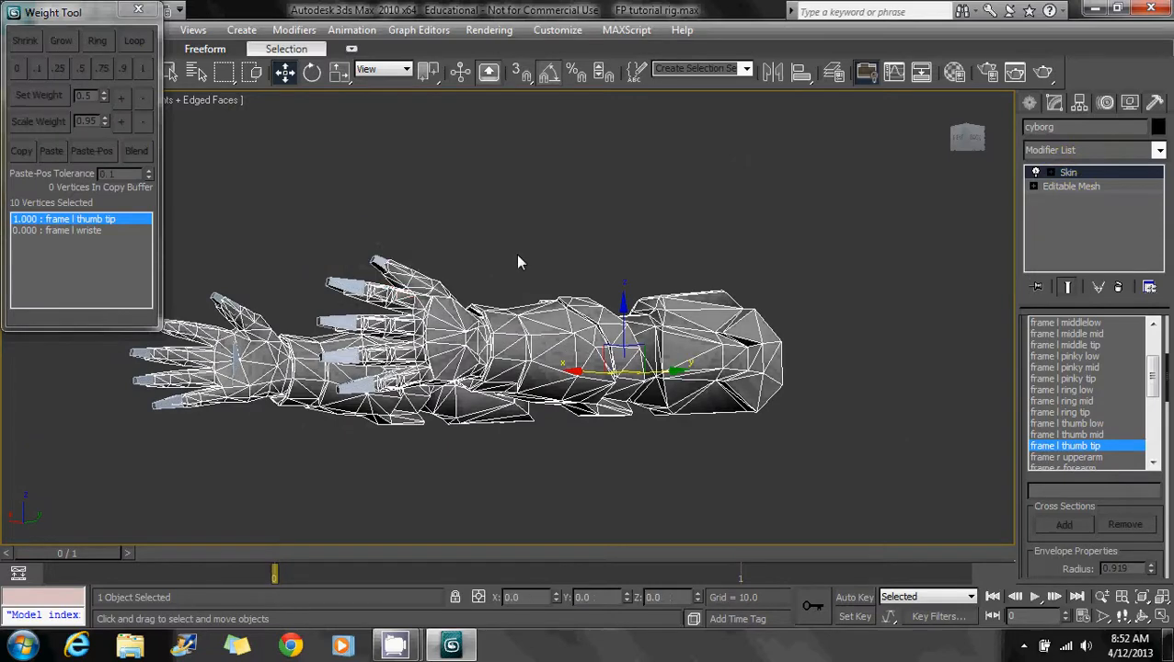
{"action": "left_click", "coordinate": [517, 255]}
{"action": "left_click", "coordinate": [525, 317]}
{"action": "right_click", "coordinate": [523, 317]}
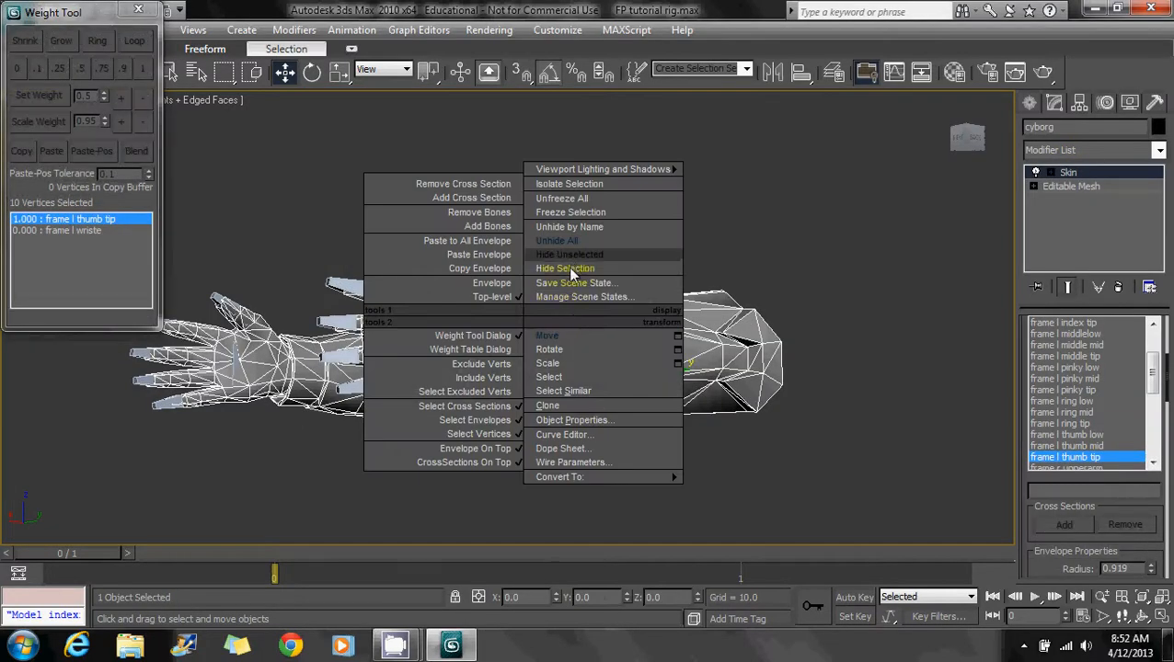
{"action": "left_click", "coordinate": [568, 268]}
{"action": "key", "text": "ctrl+z"}
Step: Freeze the cyborg mesh so that only the bones can be picked, and activate the Rotate tool
{"action": "right_click", "coordinate": [543, 322]}
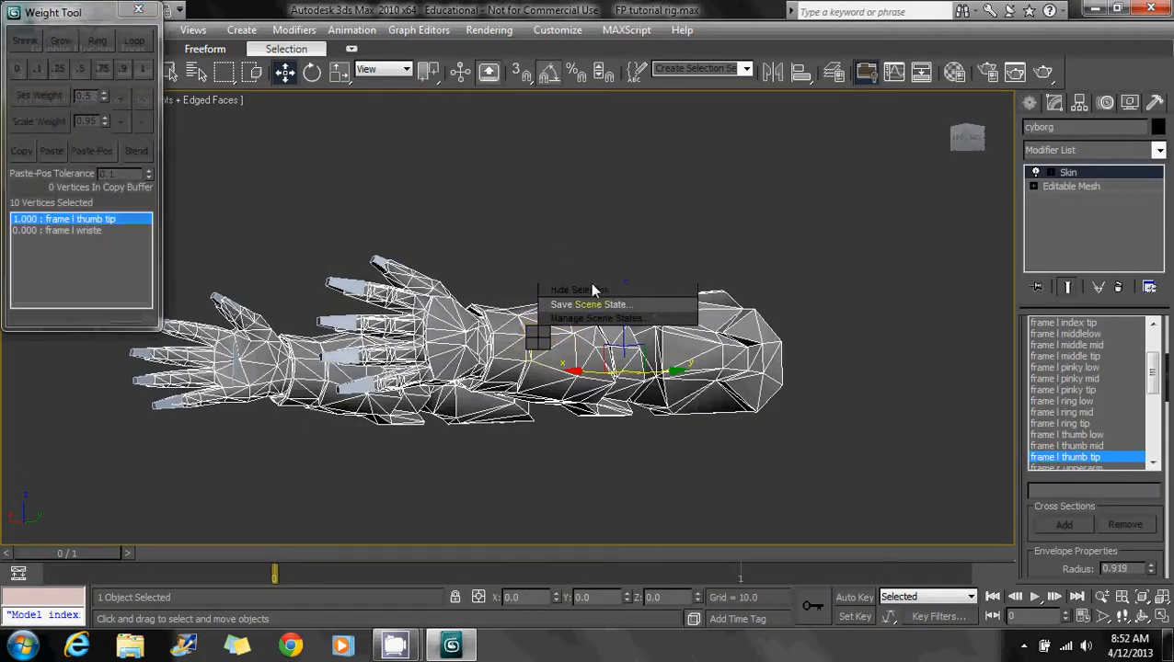
{"action": "left_click", "coordinate": [589, 231]}
{"action": "middle_click_drag", "start_coordinate": [520, 249], "coordinate": [571, 333], "text": "alt"}
{"action": "scroll", "coordinate": [506, 307], "scroll_direction": "up", "scroll_amount": 3}
{"action": "scroll", "coordinate": [547, 331], "scroll_direction": "down", "scroll_amount": 4}
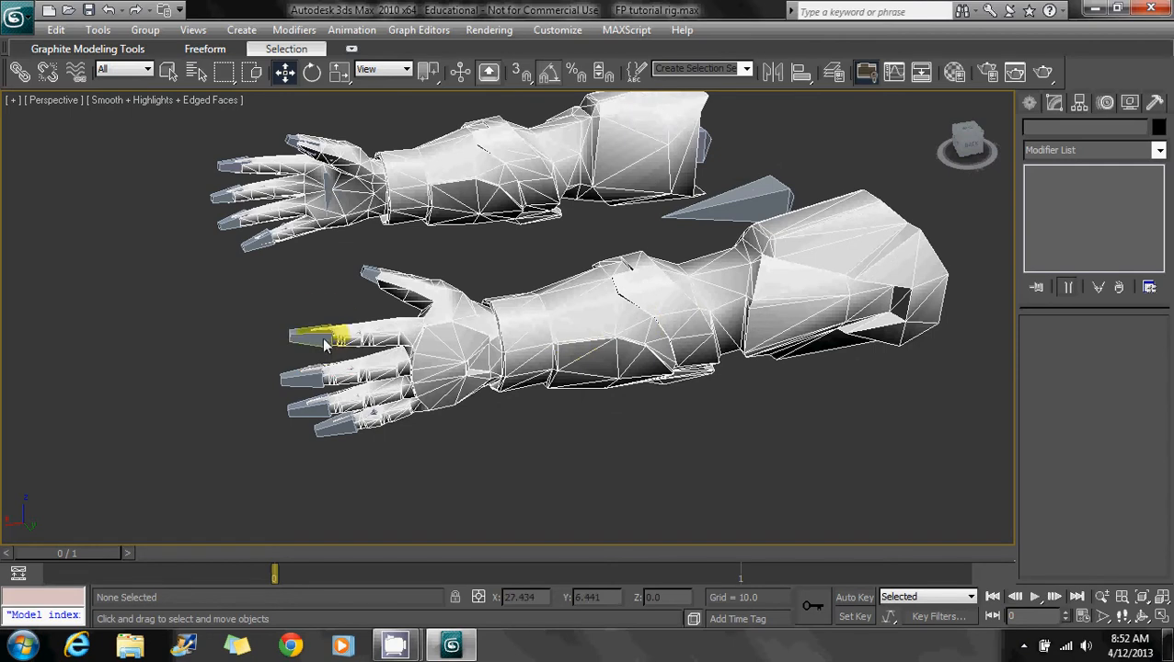
{"action": "key", "text": "e"}
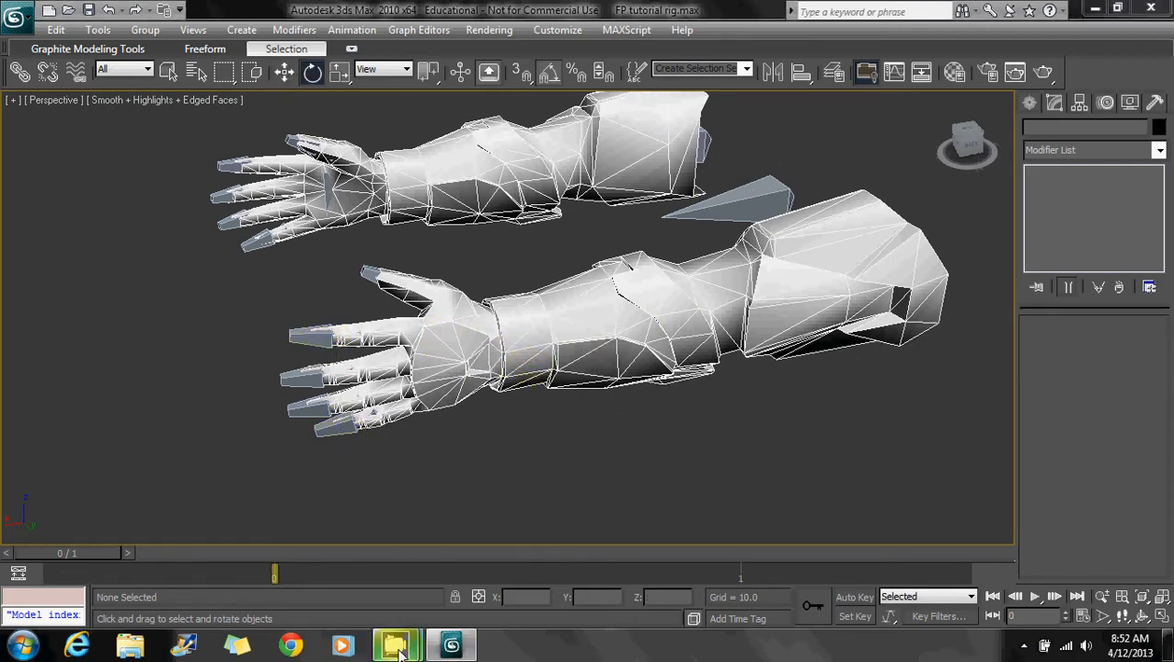